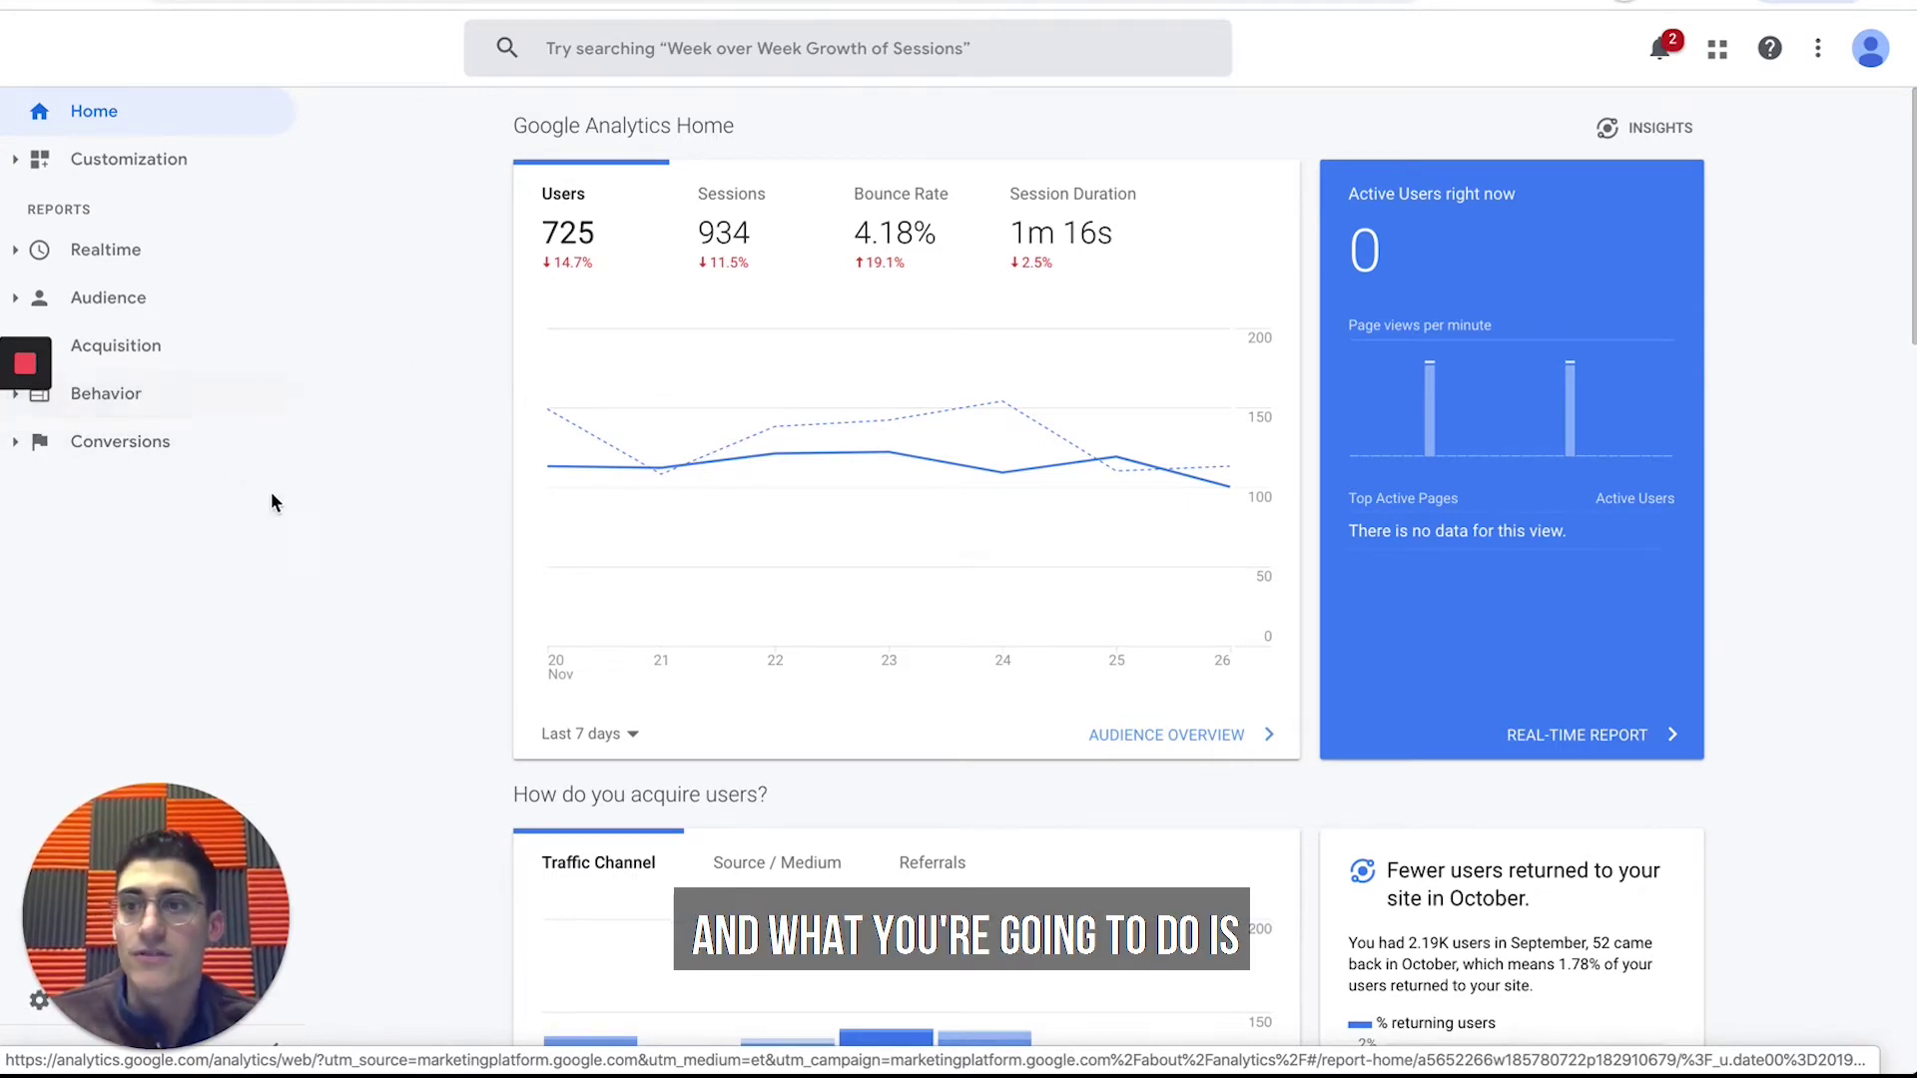
Open the Behavior Flow report and check the list of available segments, keeping Paid Traffic applied.
left_click(194, 399)
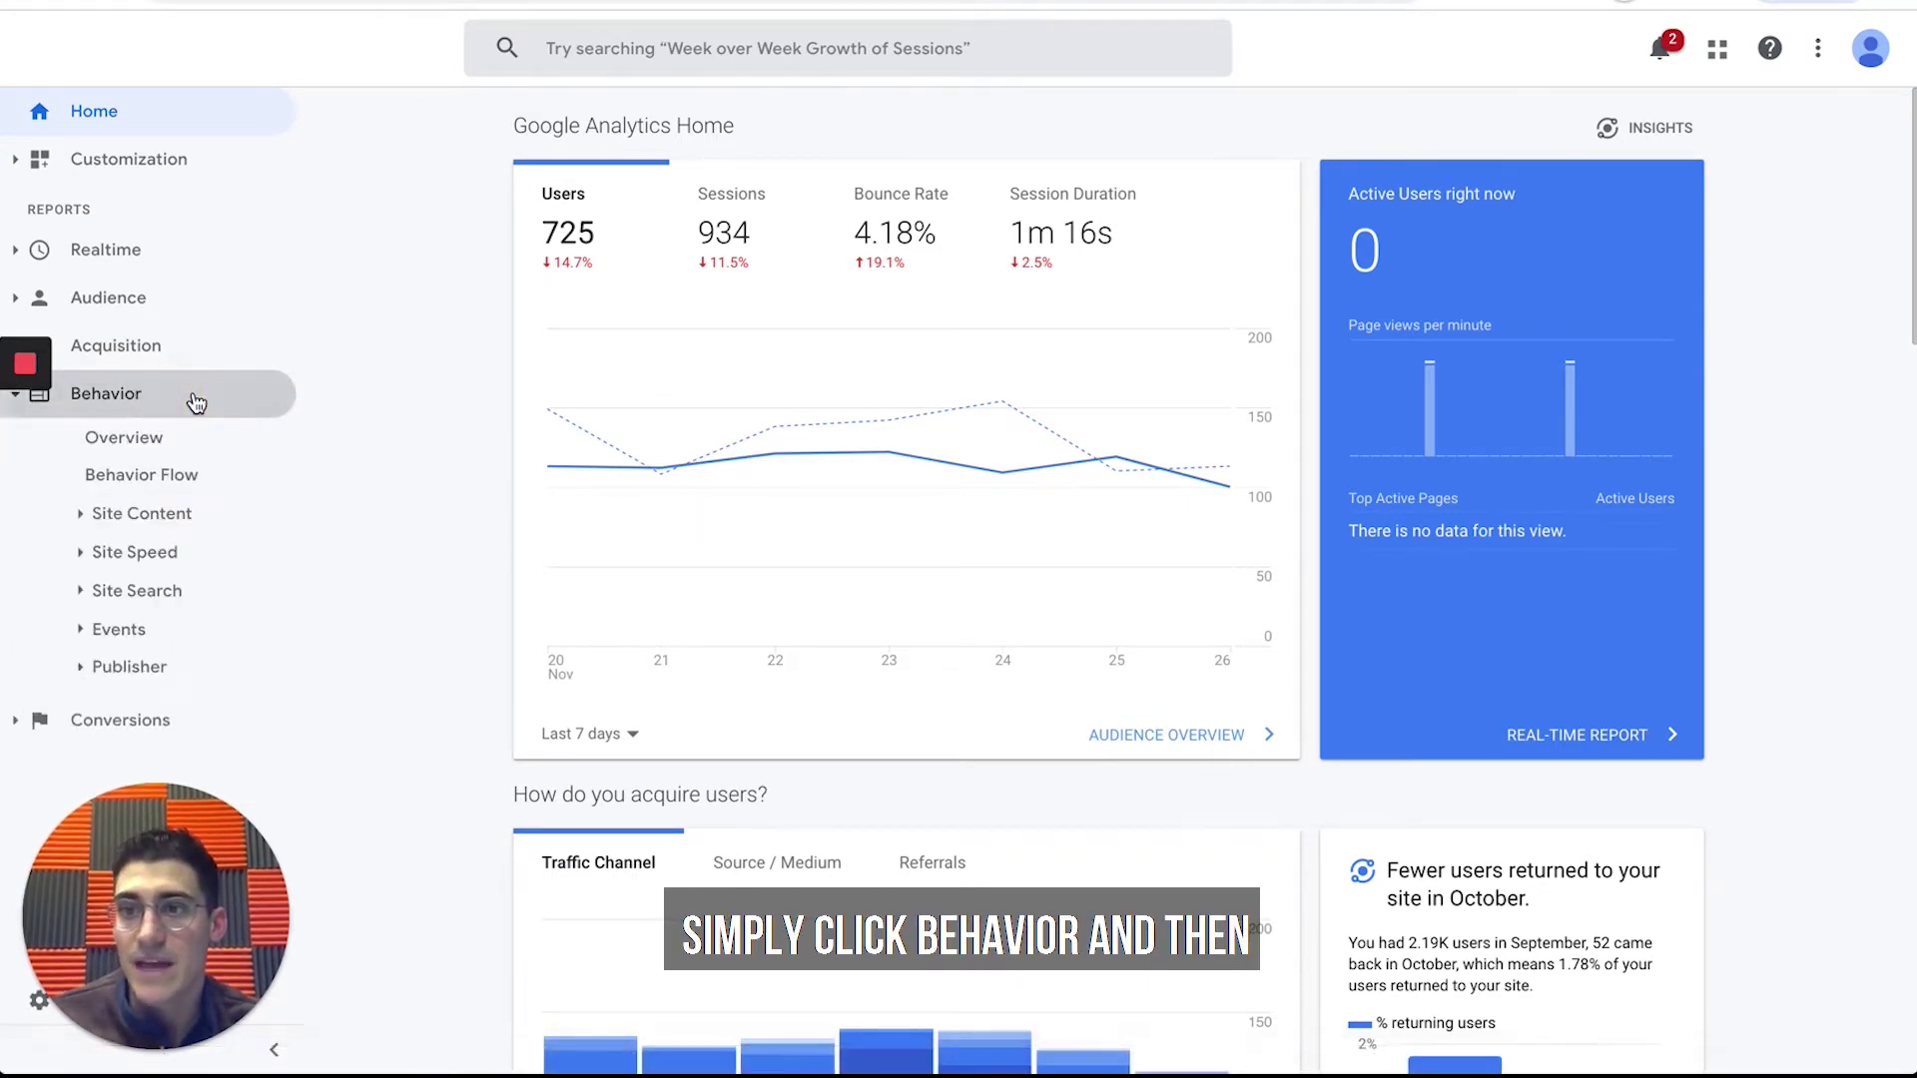
left_click(205, 477)
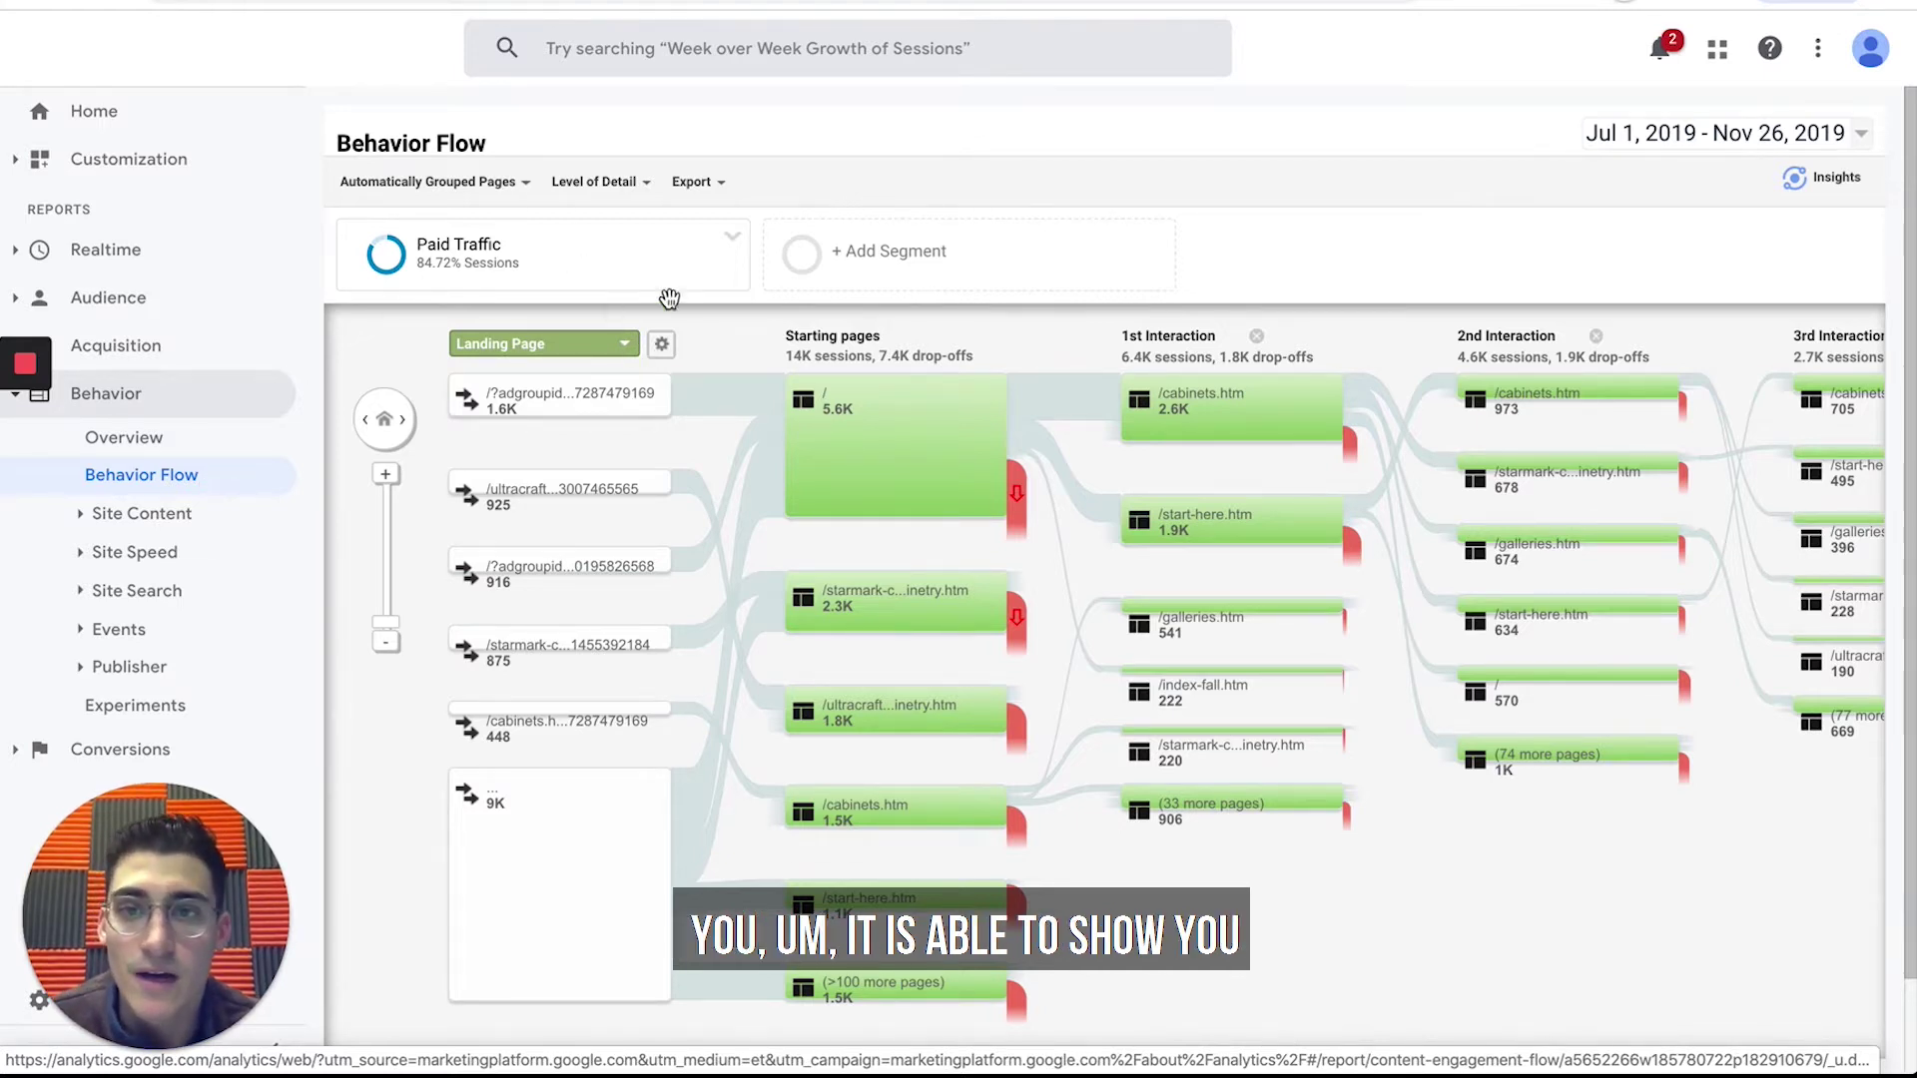
left_click(728, 250)
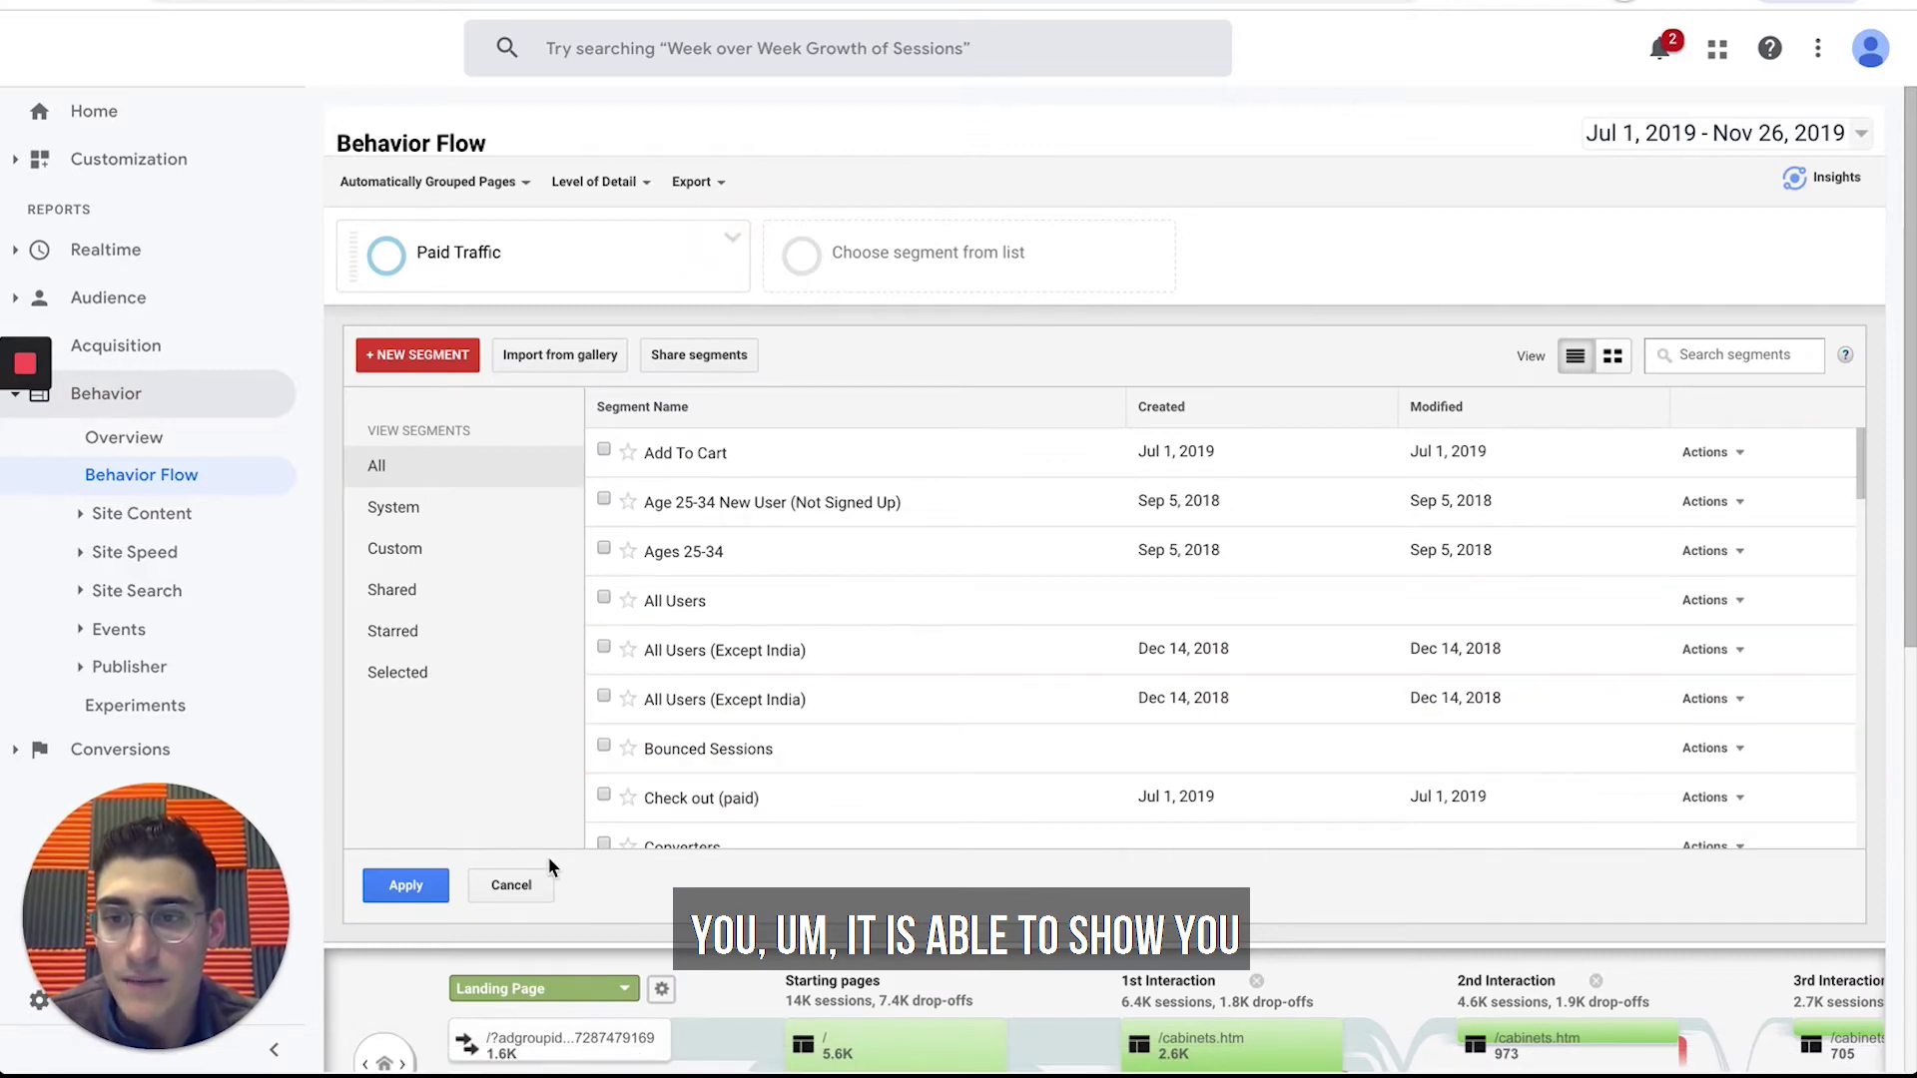
left_click(532, 879)
Adjust the level of detail so the flow graph shows a medium number of connections.
mouse_move(930, 509)
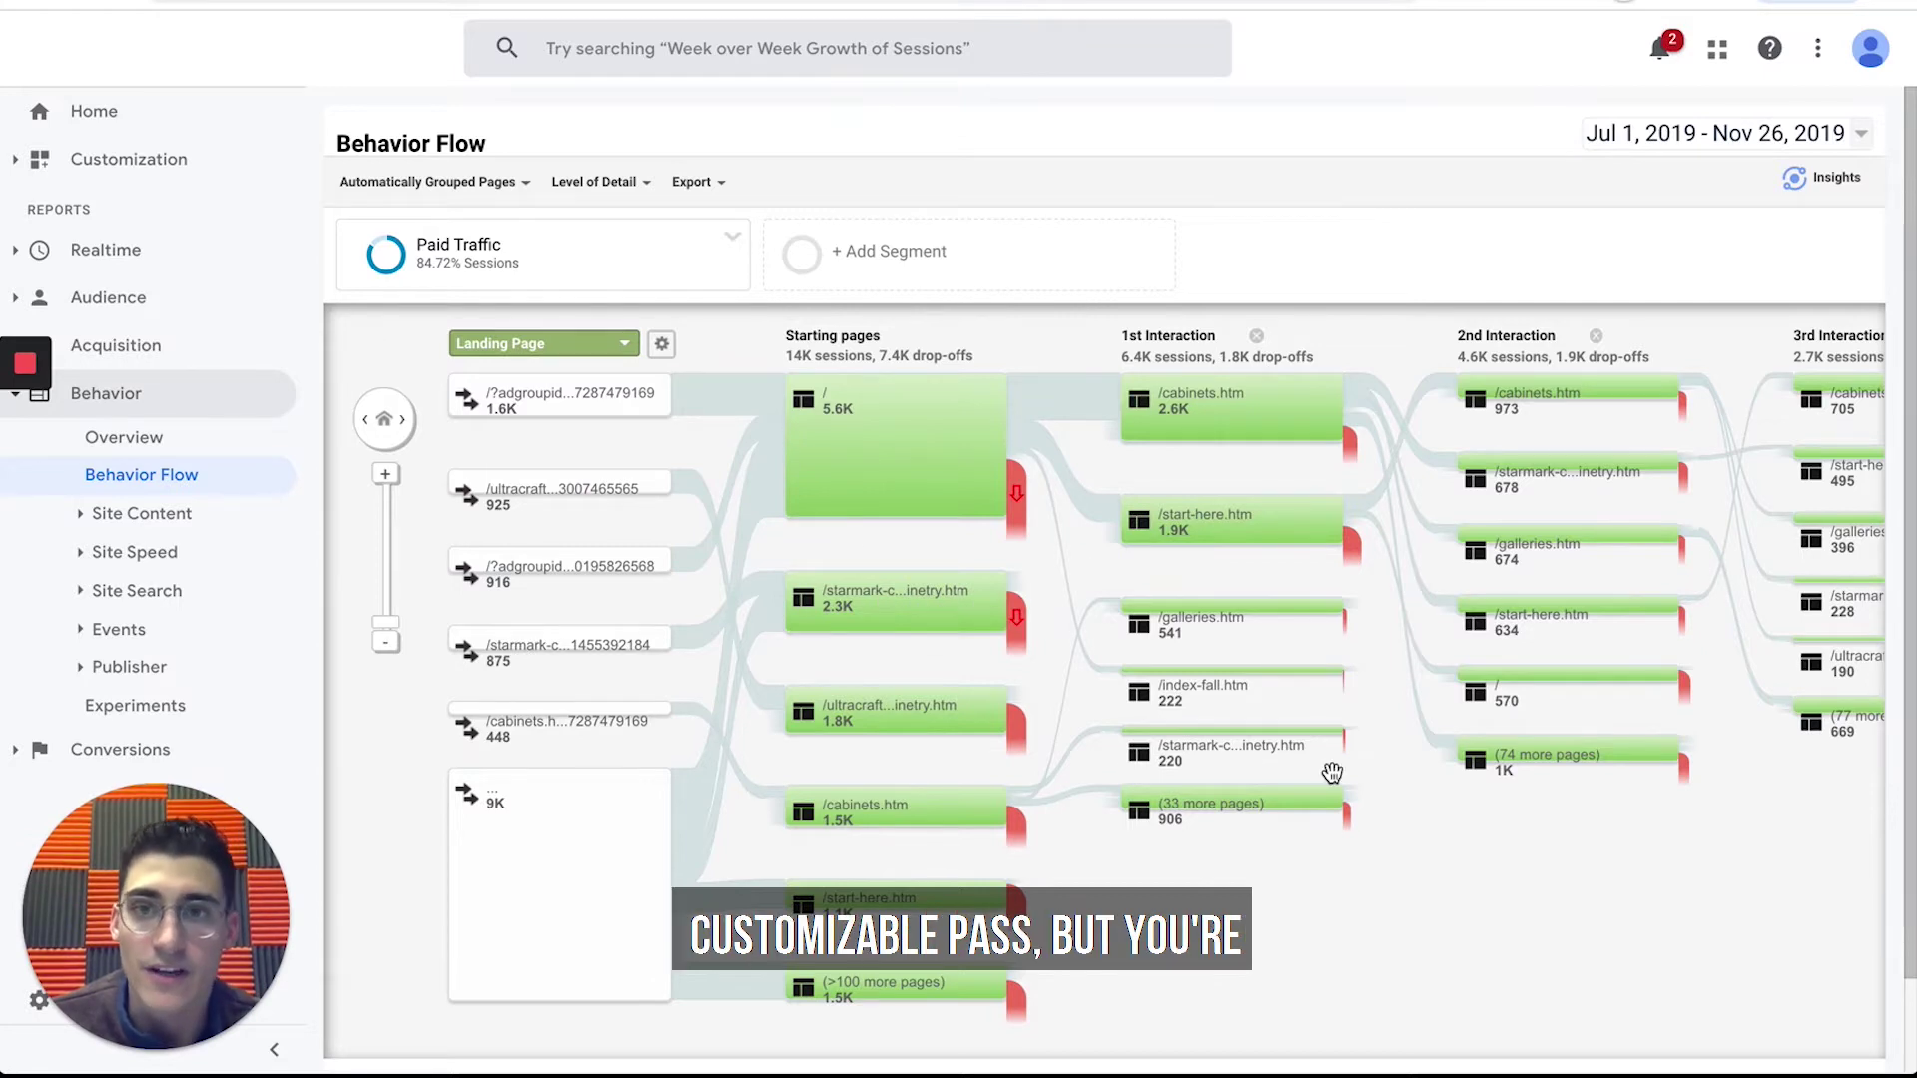
left_click(624, 181)
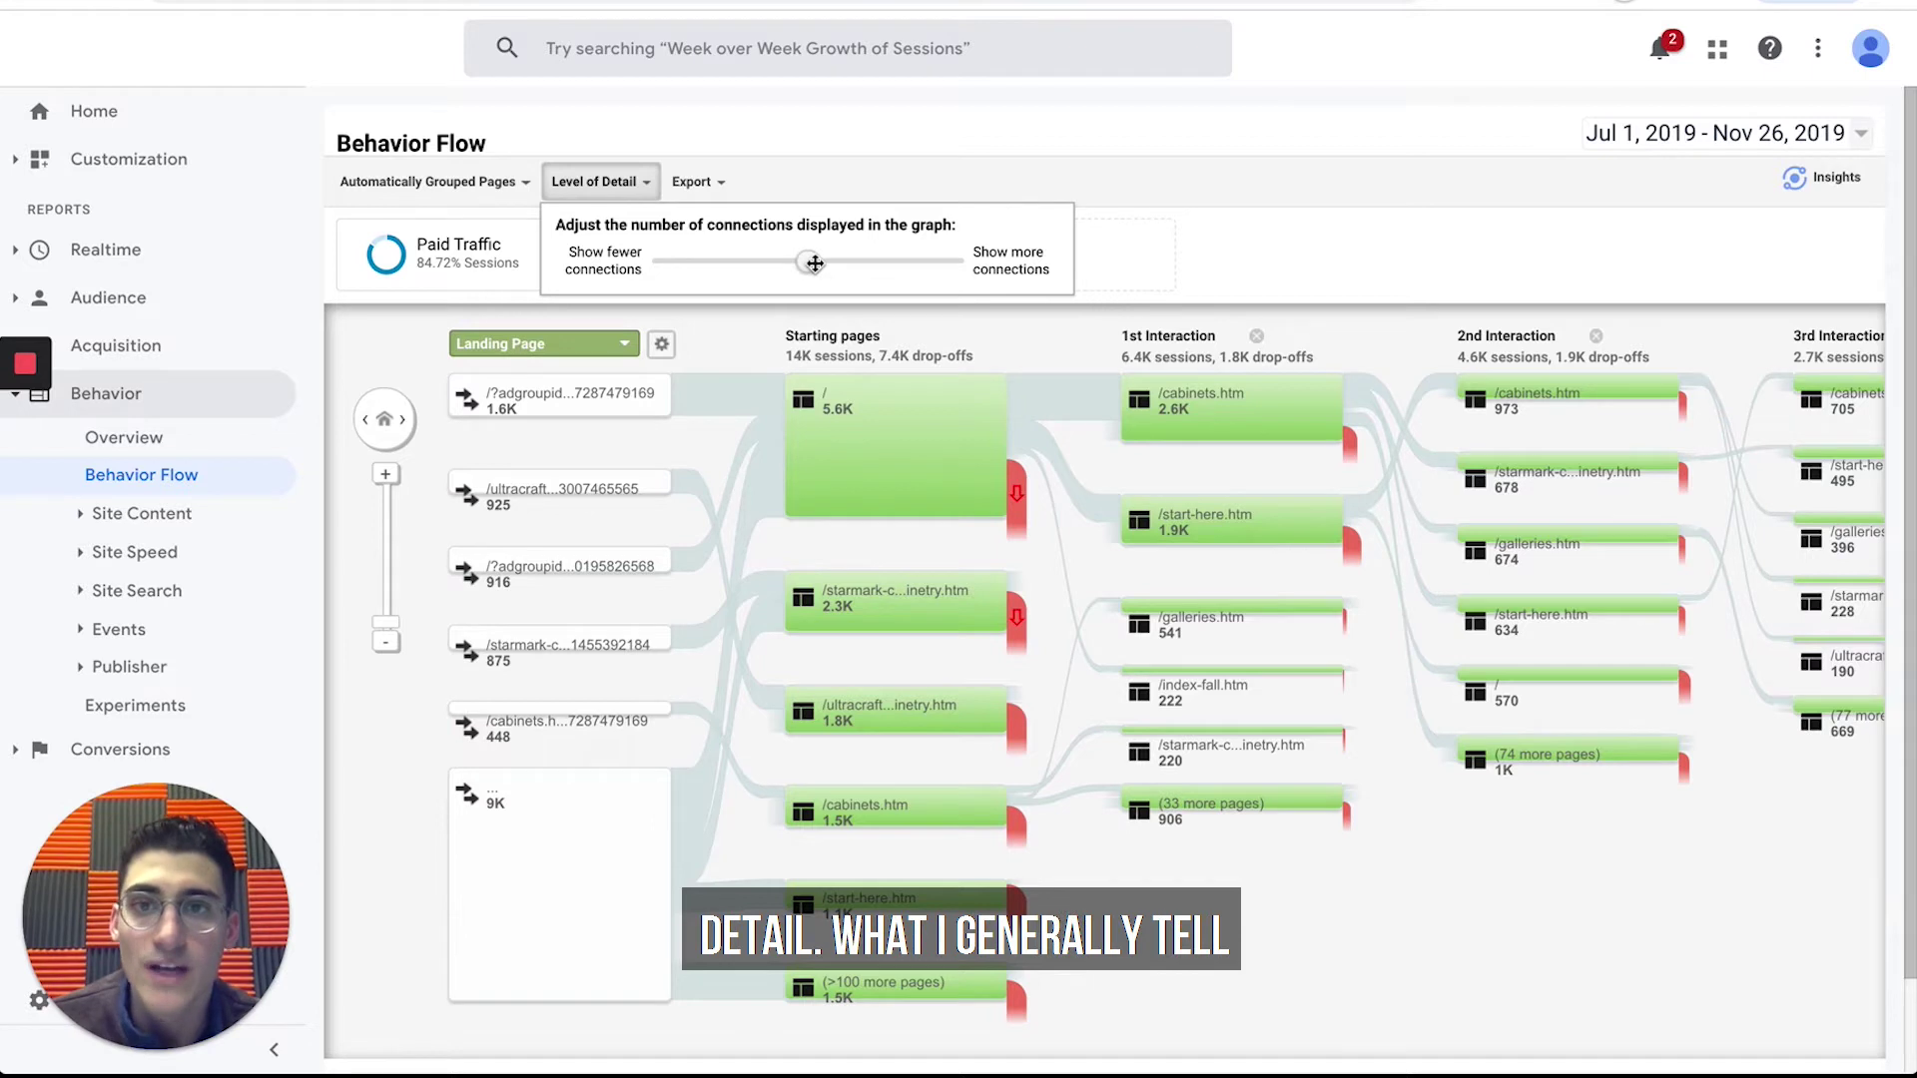
mouse_move(814, 263)
left_mouse_down()
mouse_move(727, 260)
mouse_move(796, 261)
left_mouse_up()
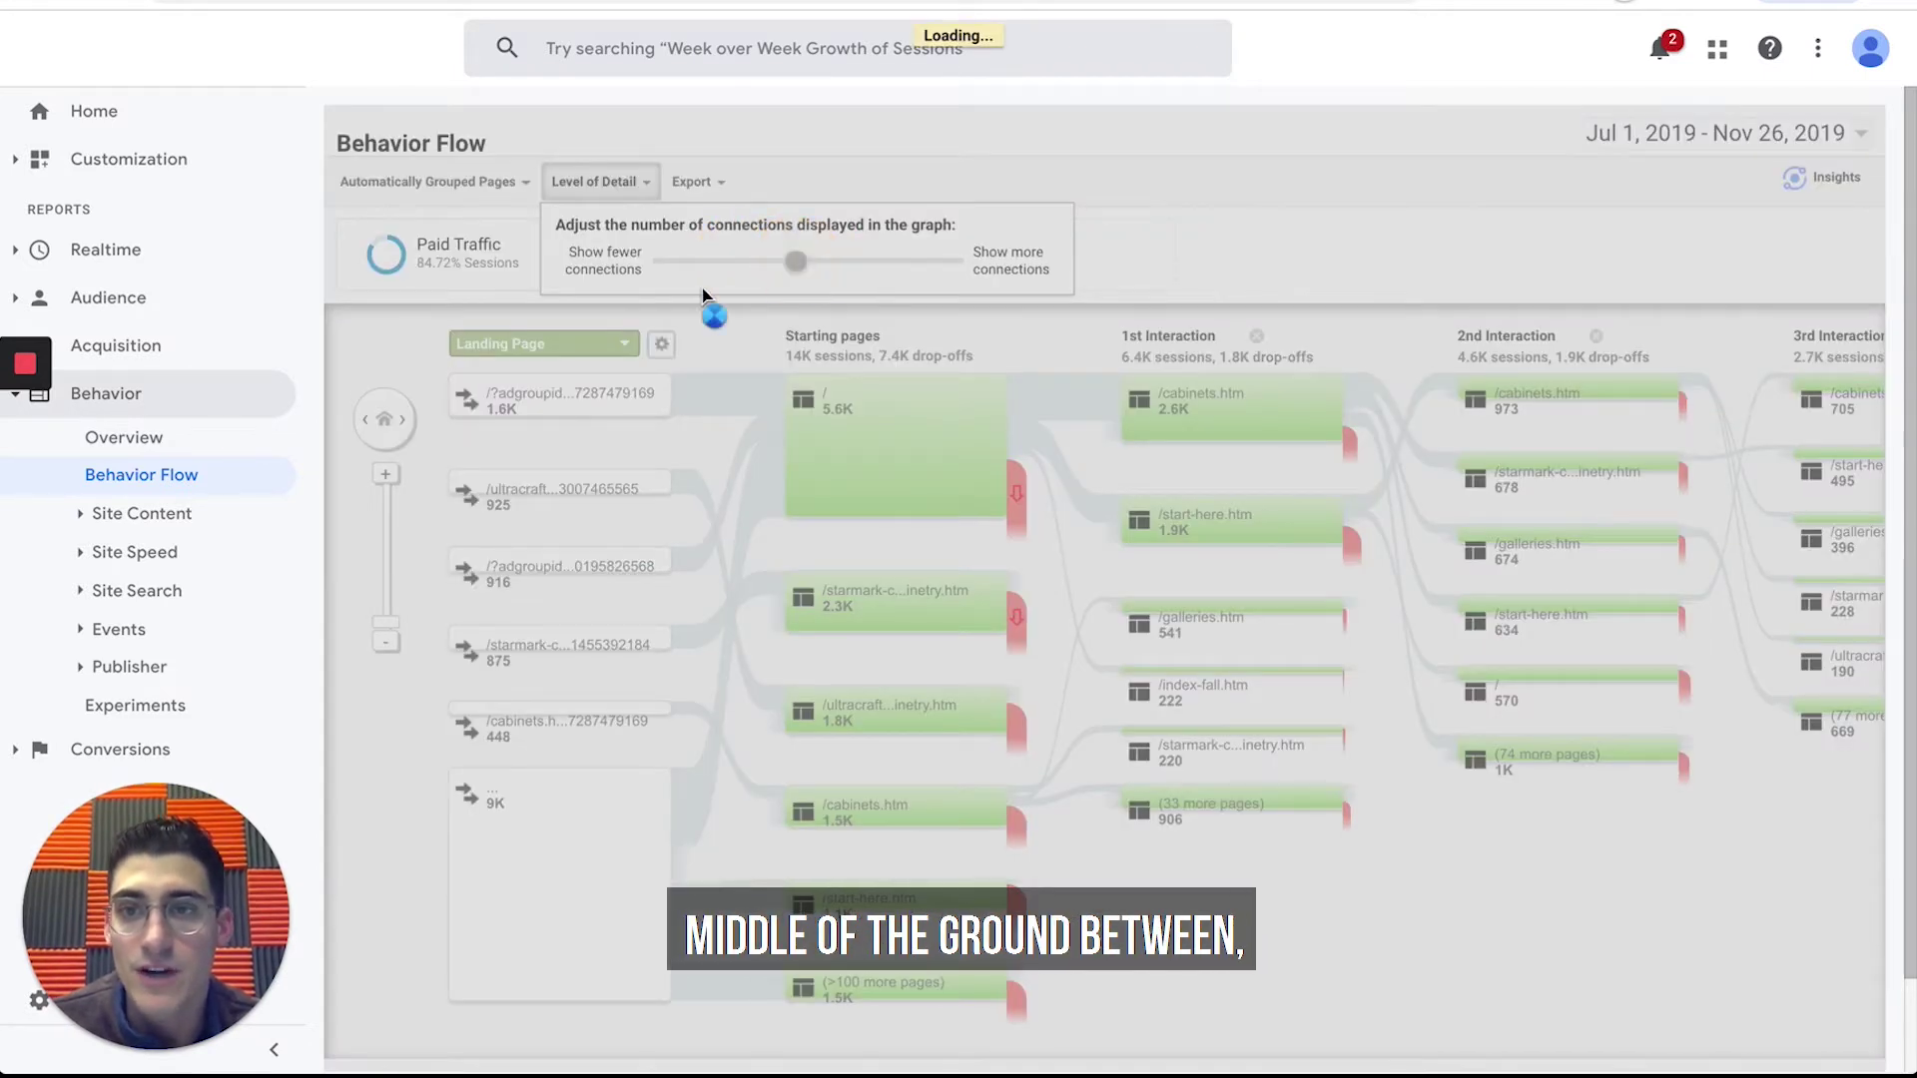
left_click(639, 180)
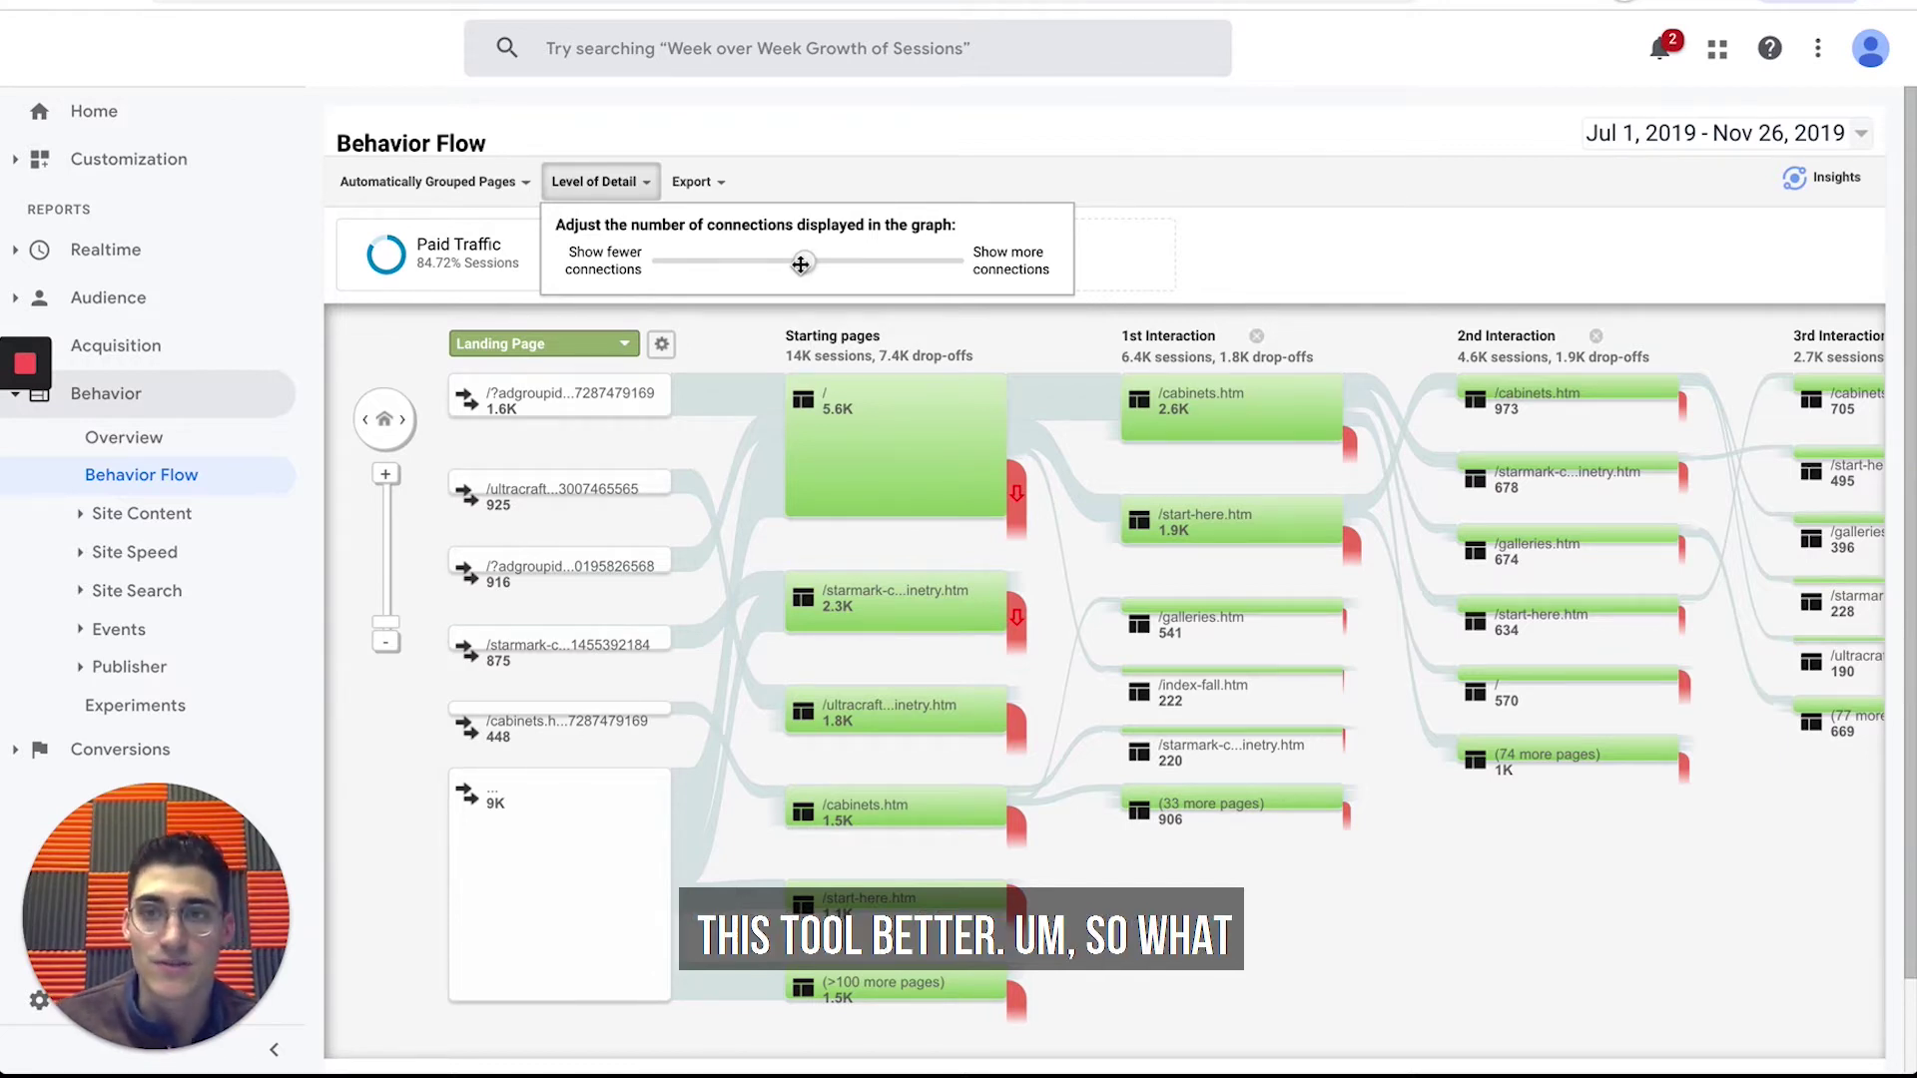
left_click(949, 318)
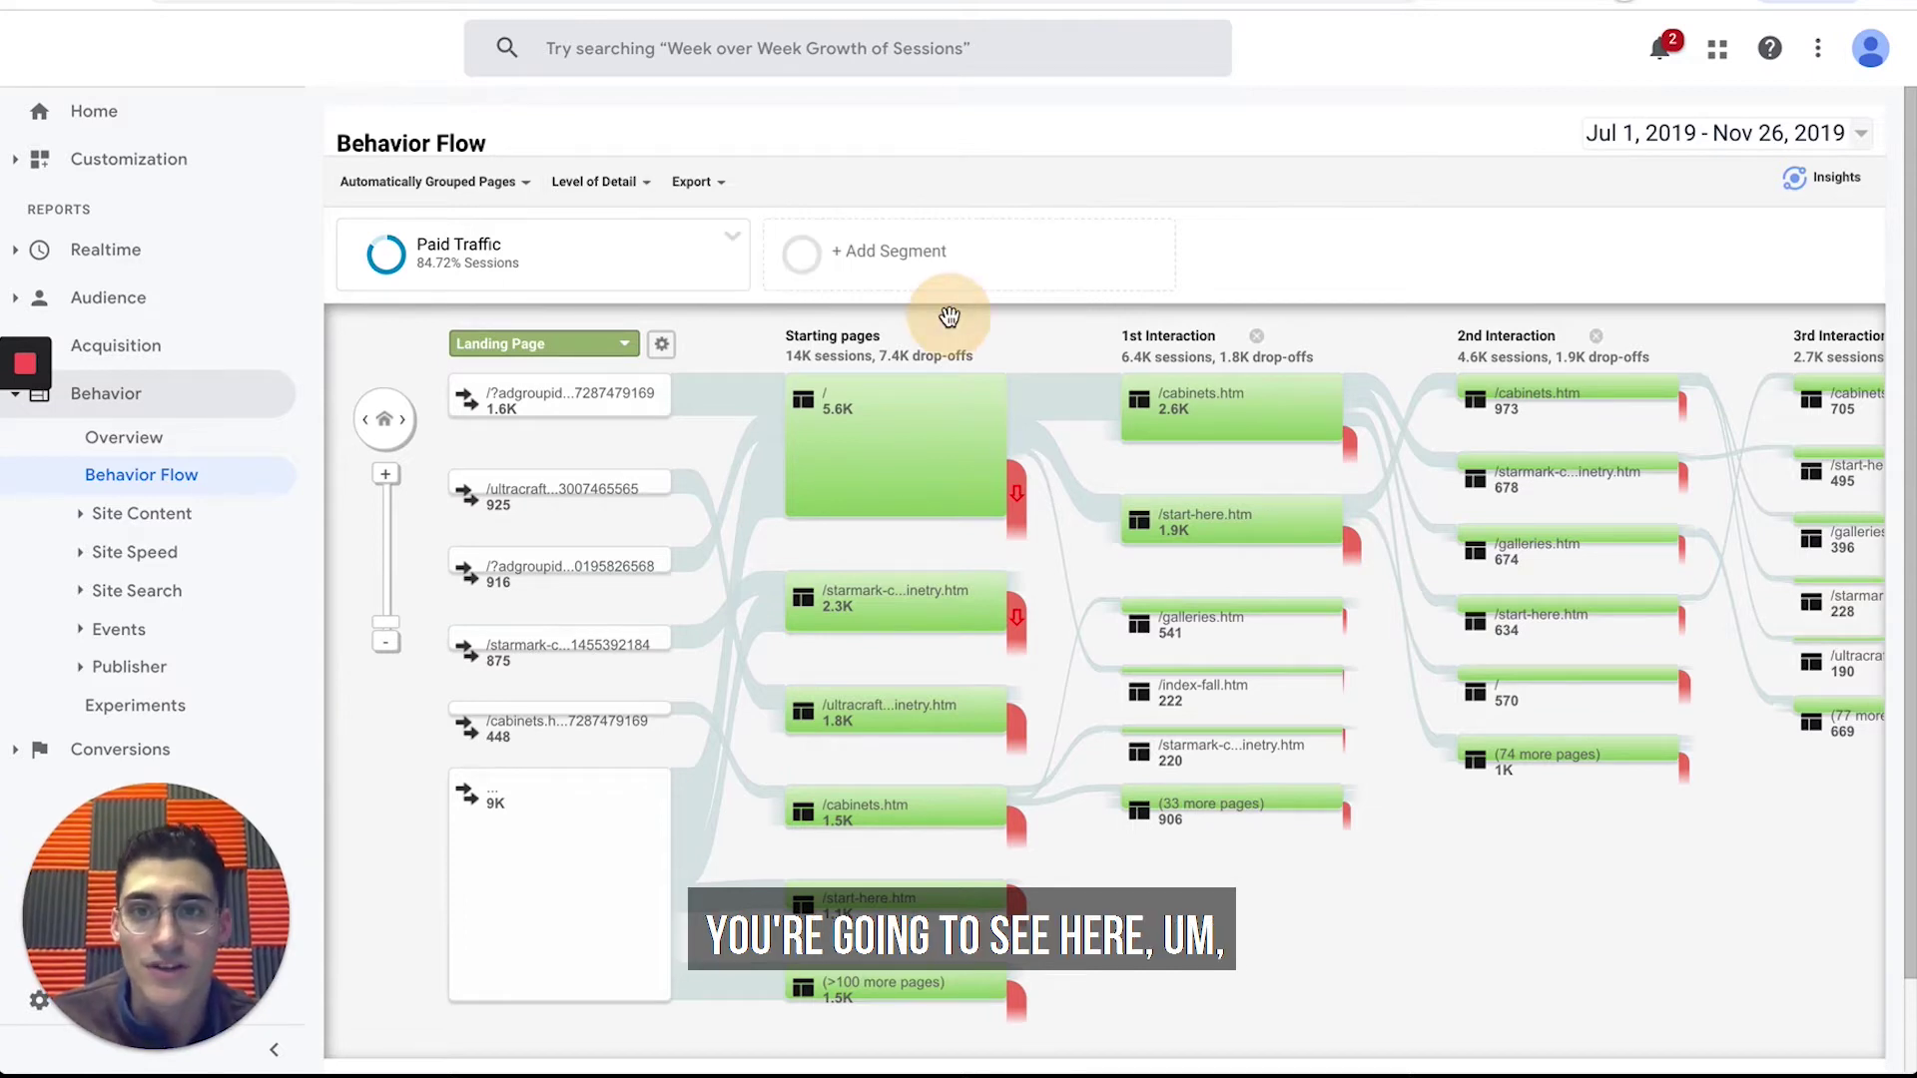
Examine the through traffic and drop-offs of the home starting page and the 1st Interaction pages.
mouse_move(813, 392)
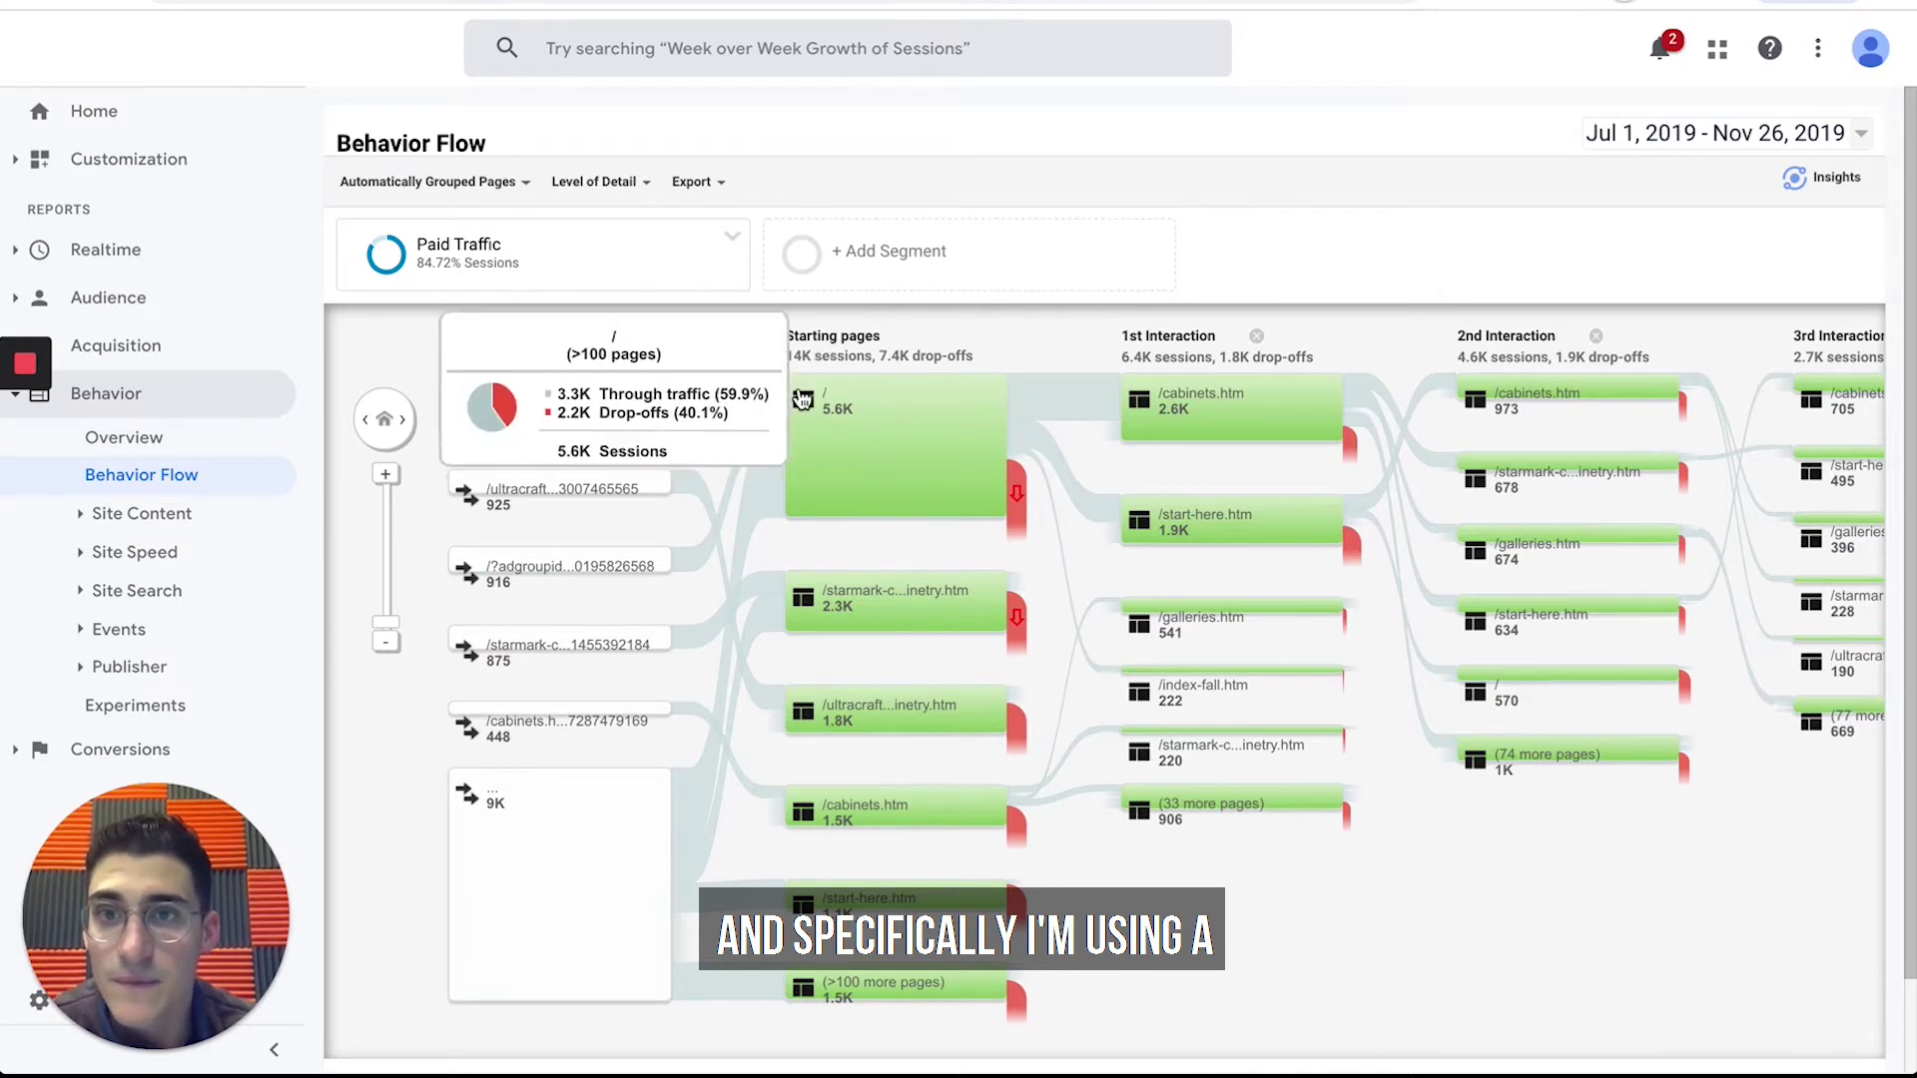
mouse_move(728, 265)
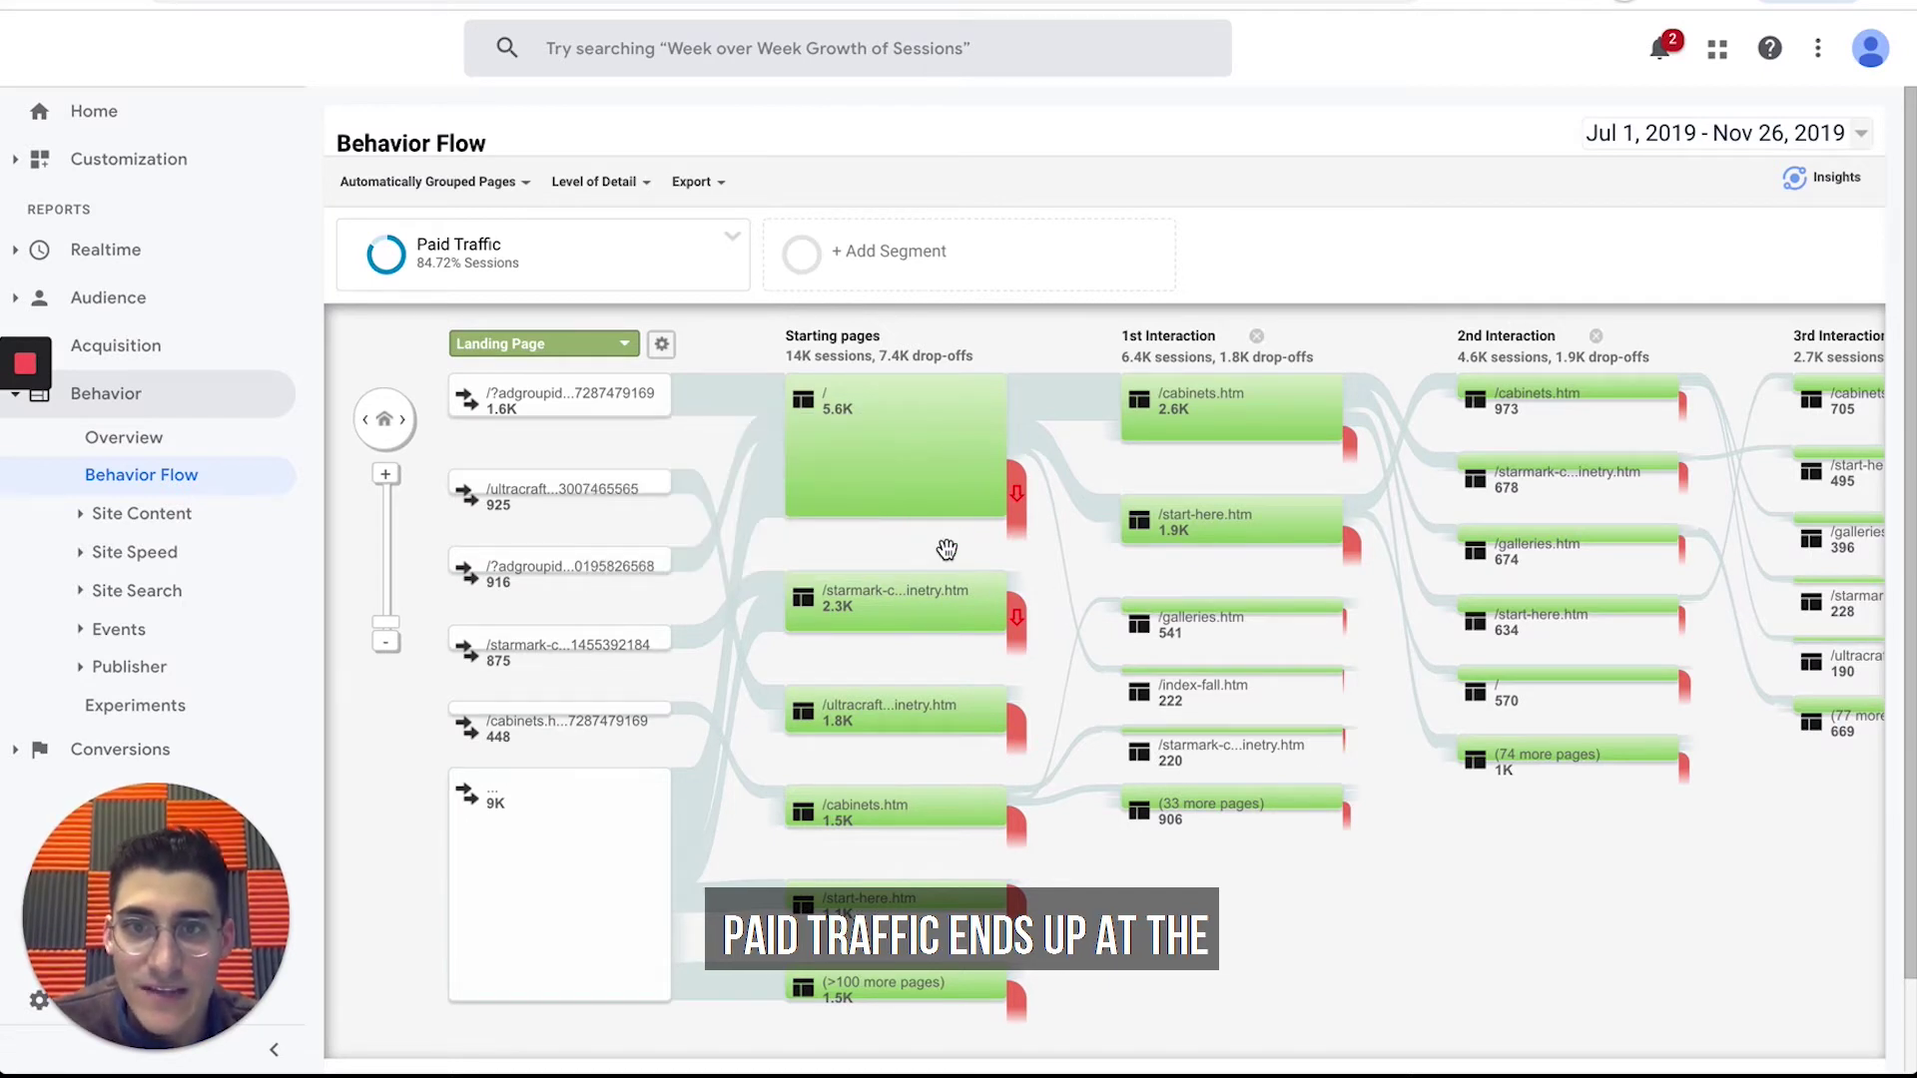
mouse_move(964, 521)
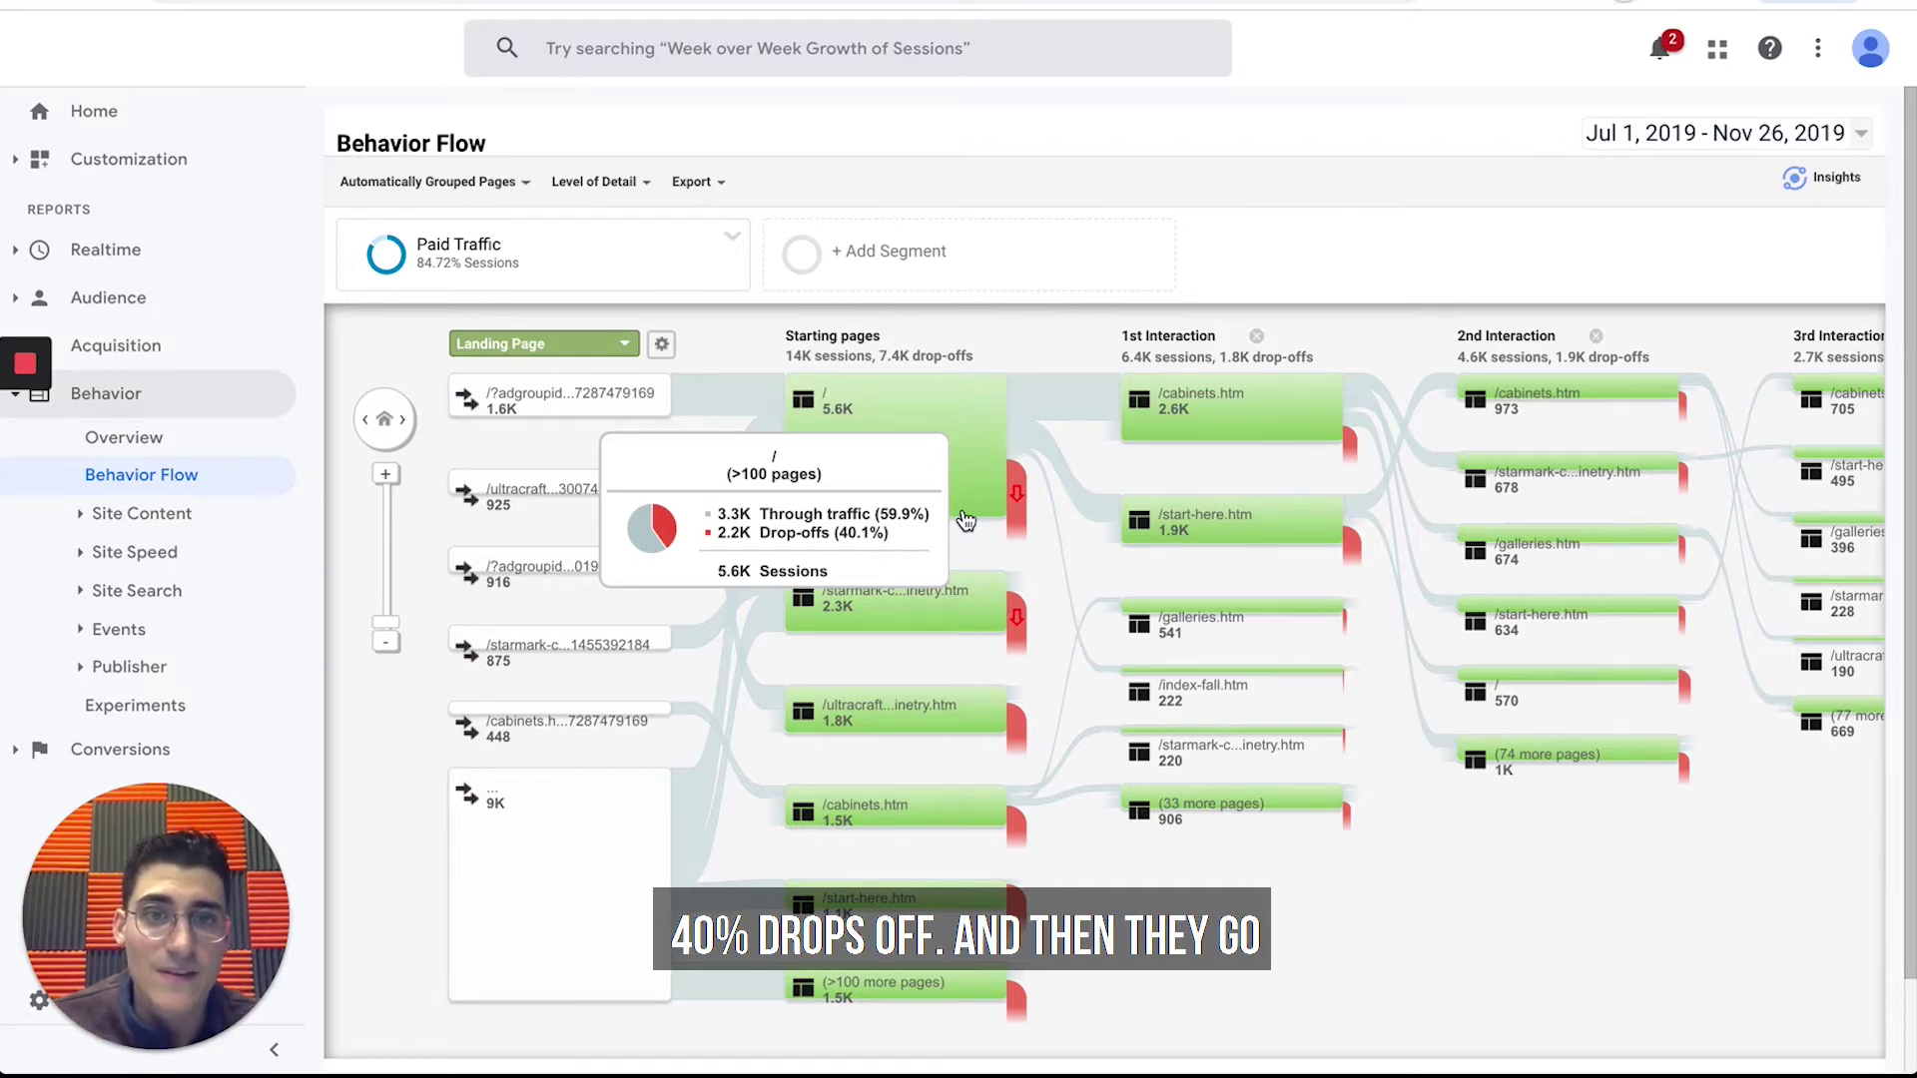
mouse_move(1204, 421)
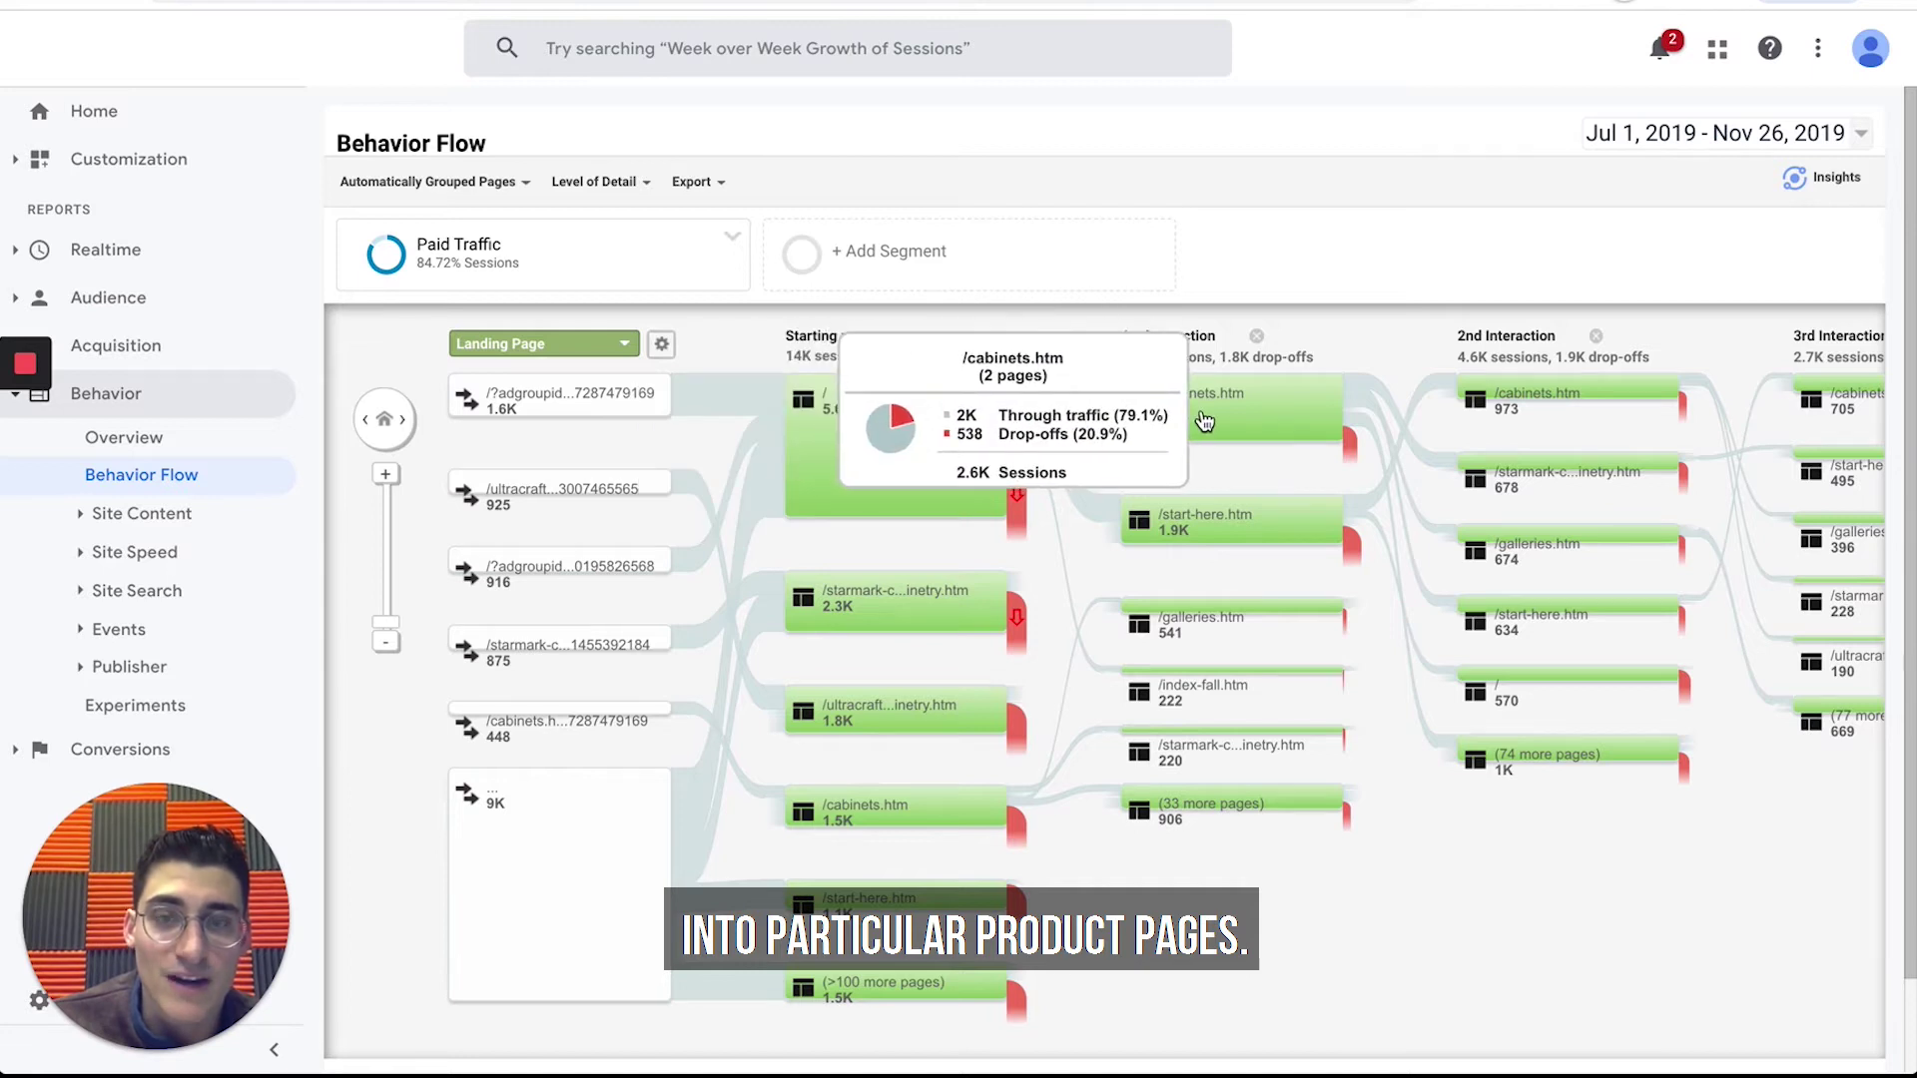
mouse_move(1205, 528)
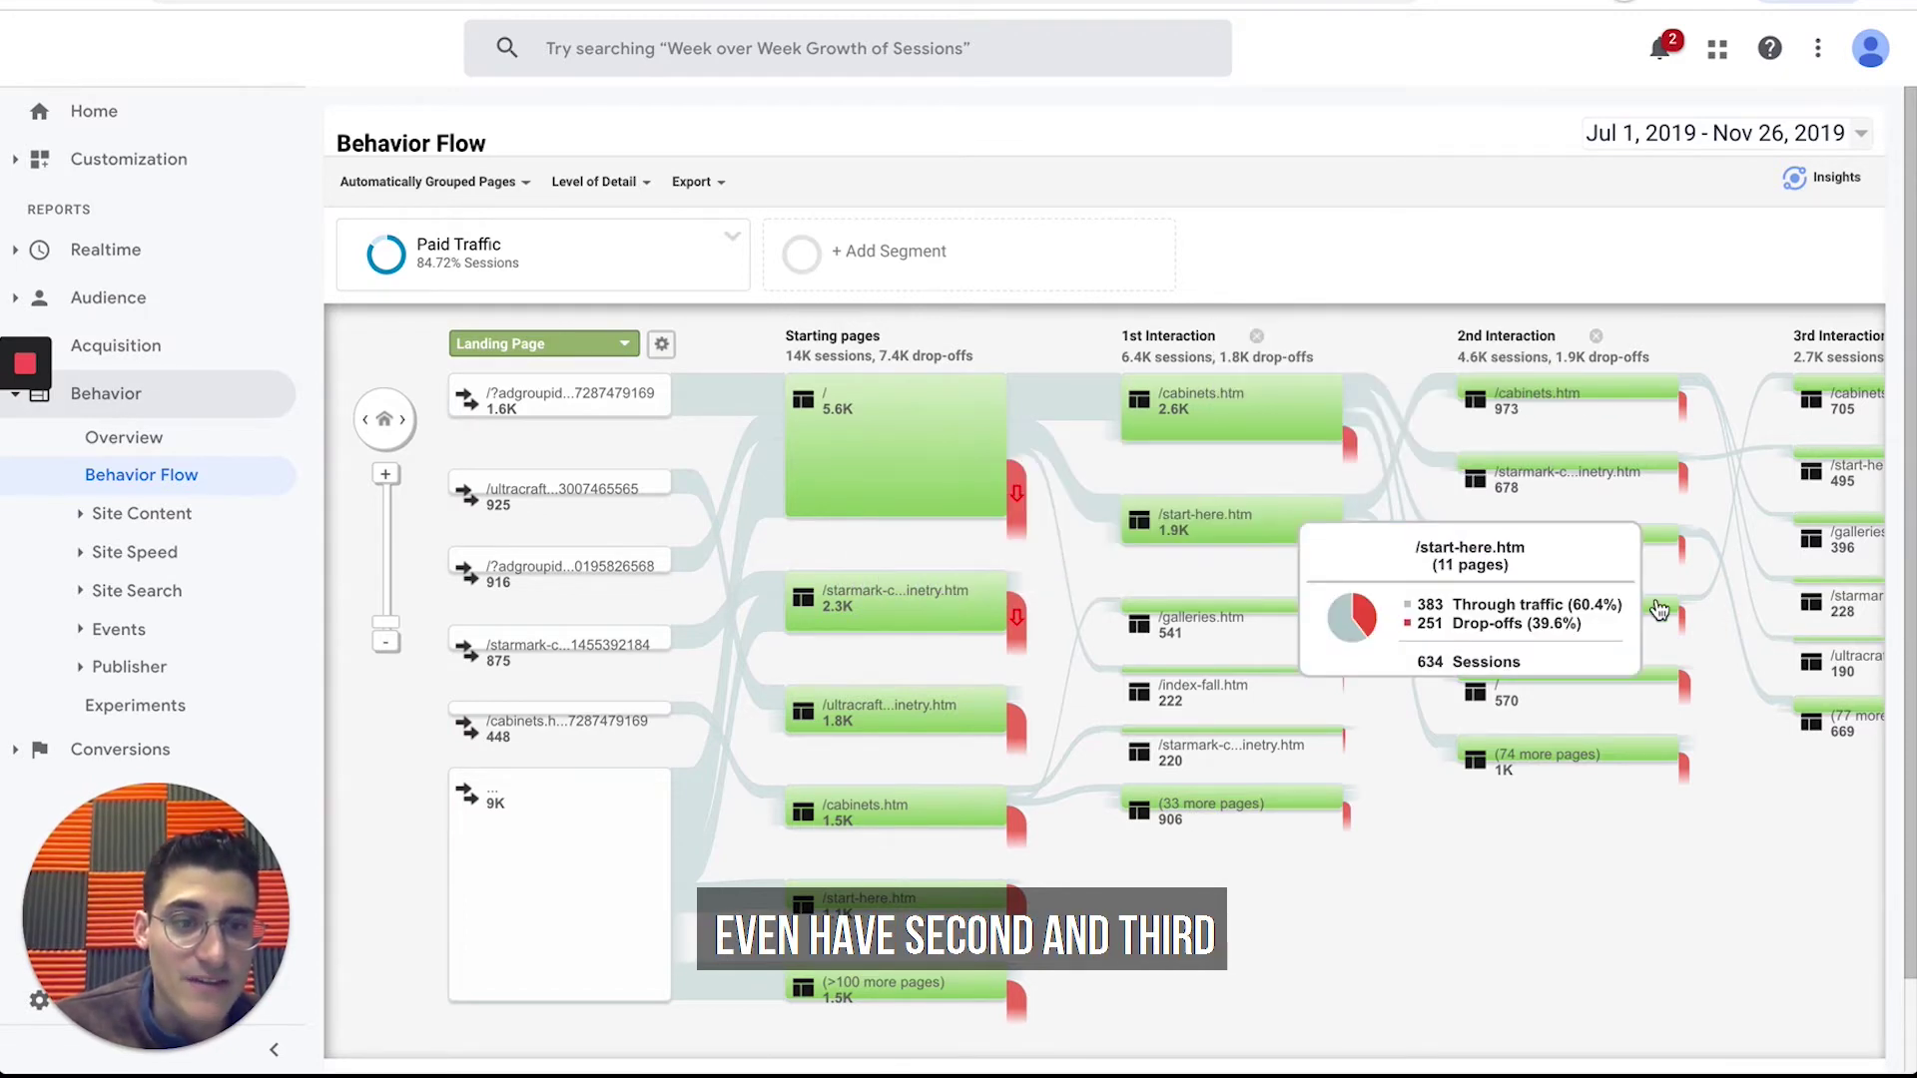
Compare traffic and drop-offs from the starting pages through the 2nd and 3rd Interaction columns.
left_click_drag(1711, 816, 1399, 817)
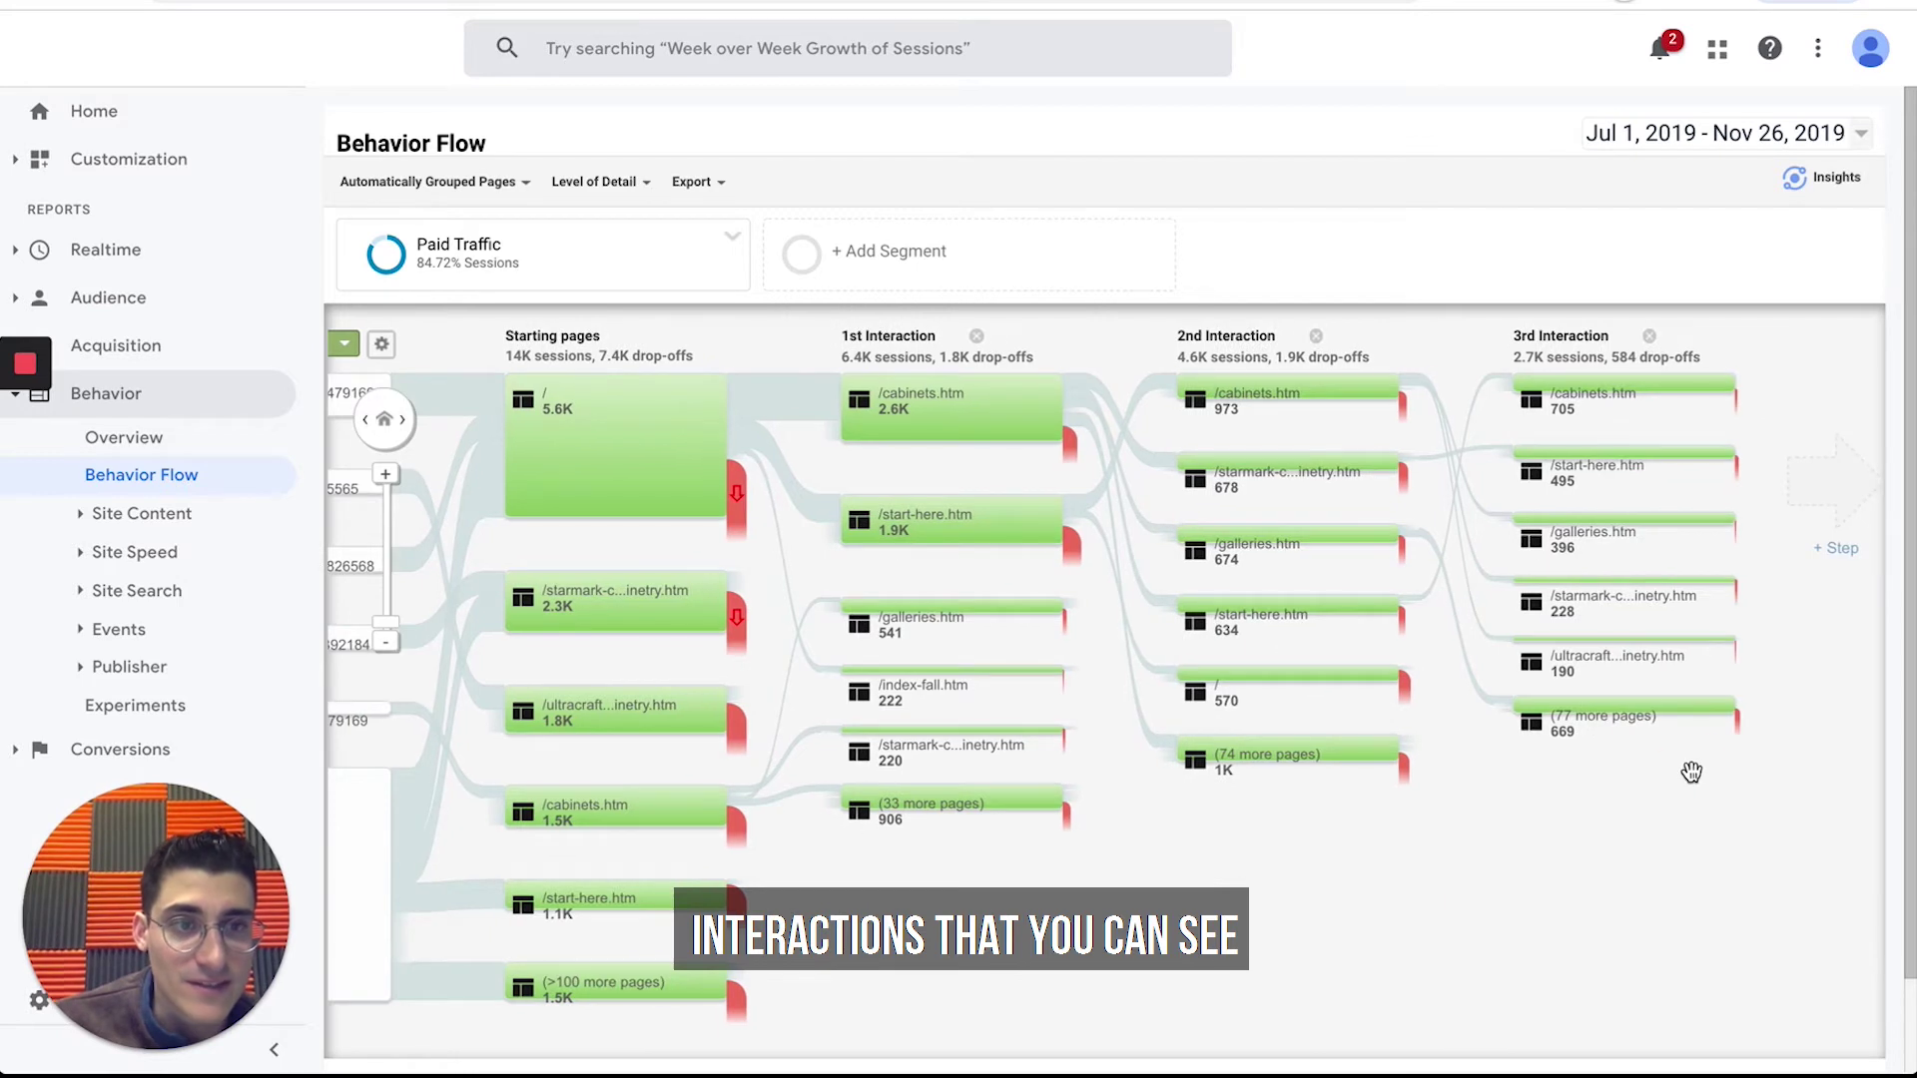
left_click_drag(1690, 770, 1467, 774)
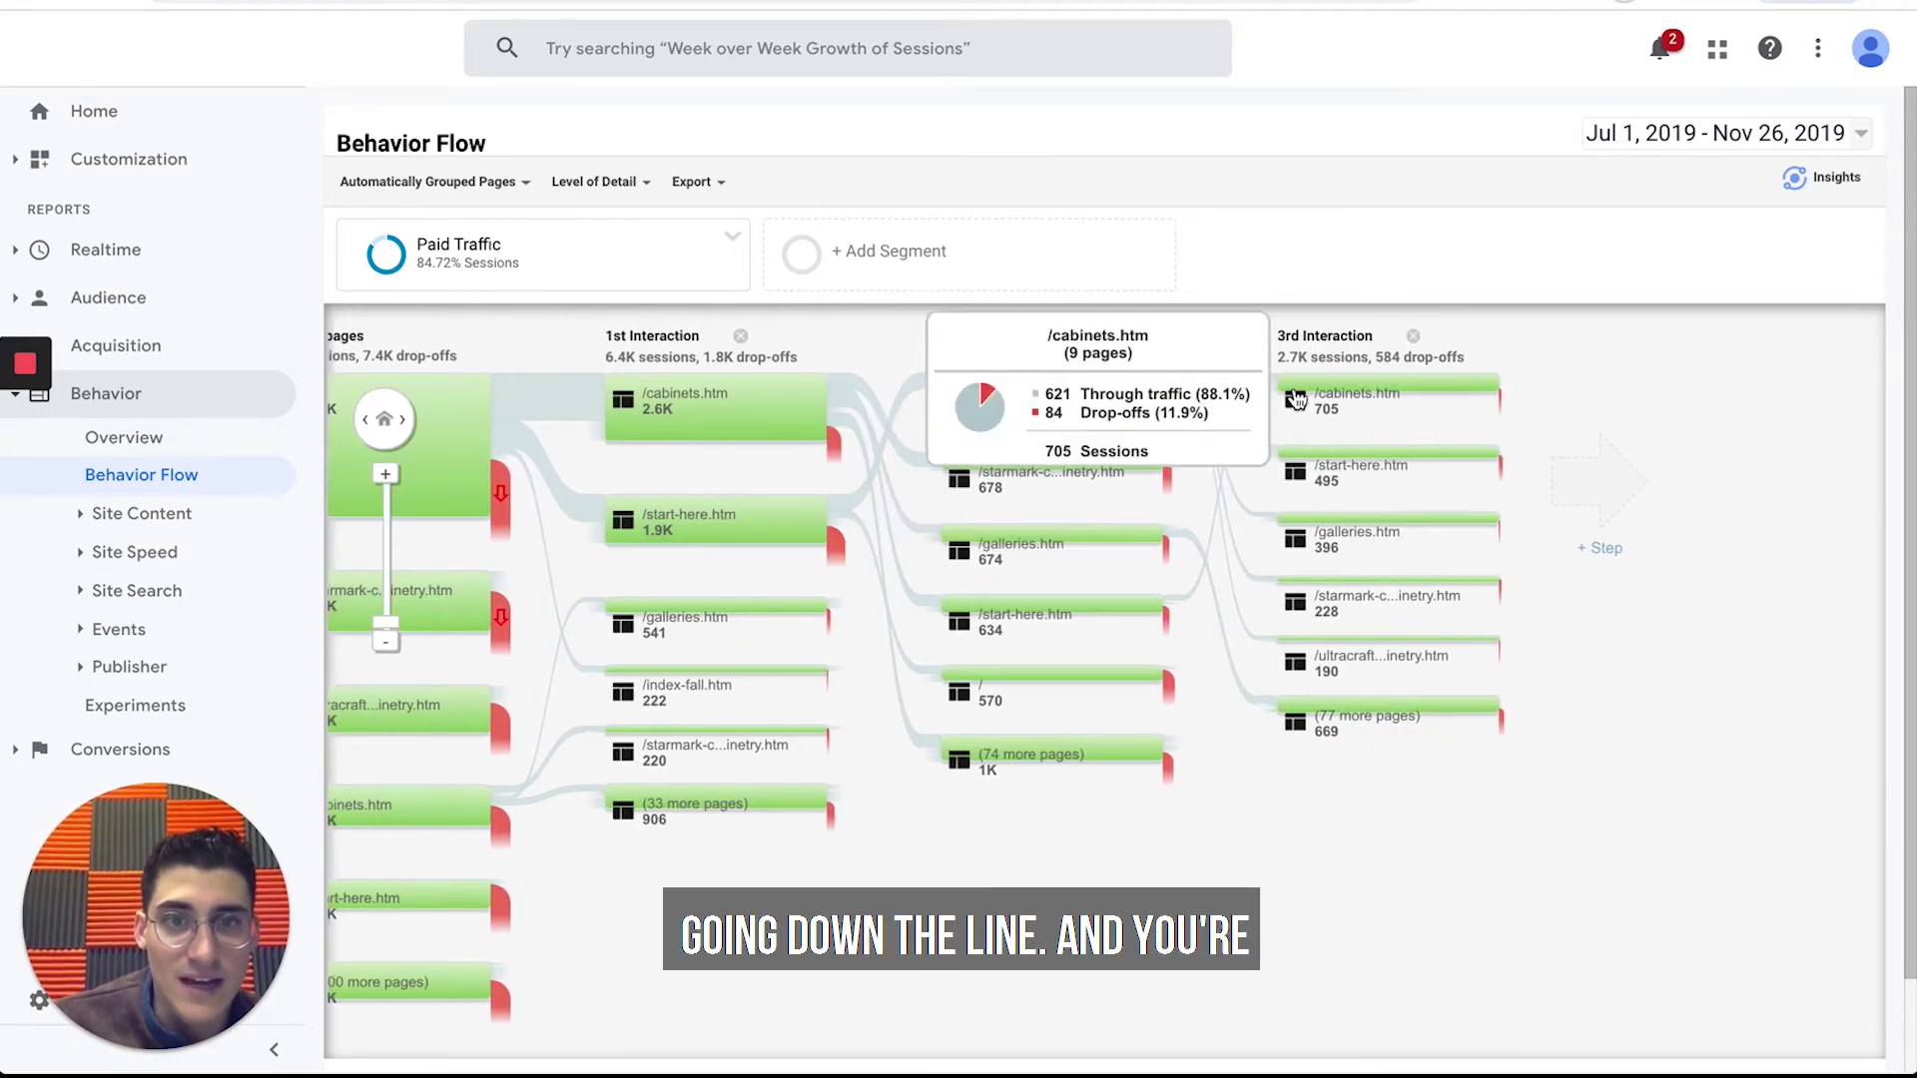
left_click_drag(975, 635, 1252, 625)
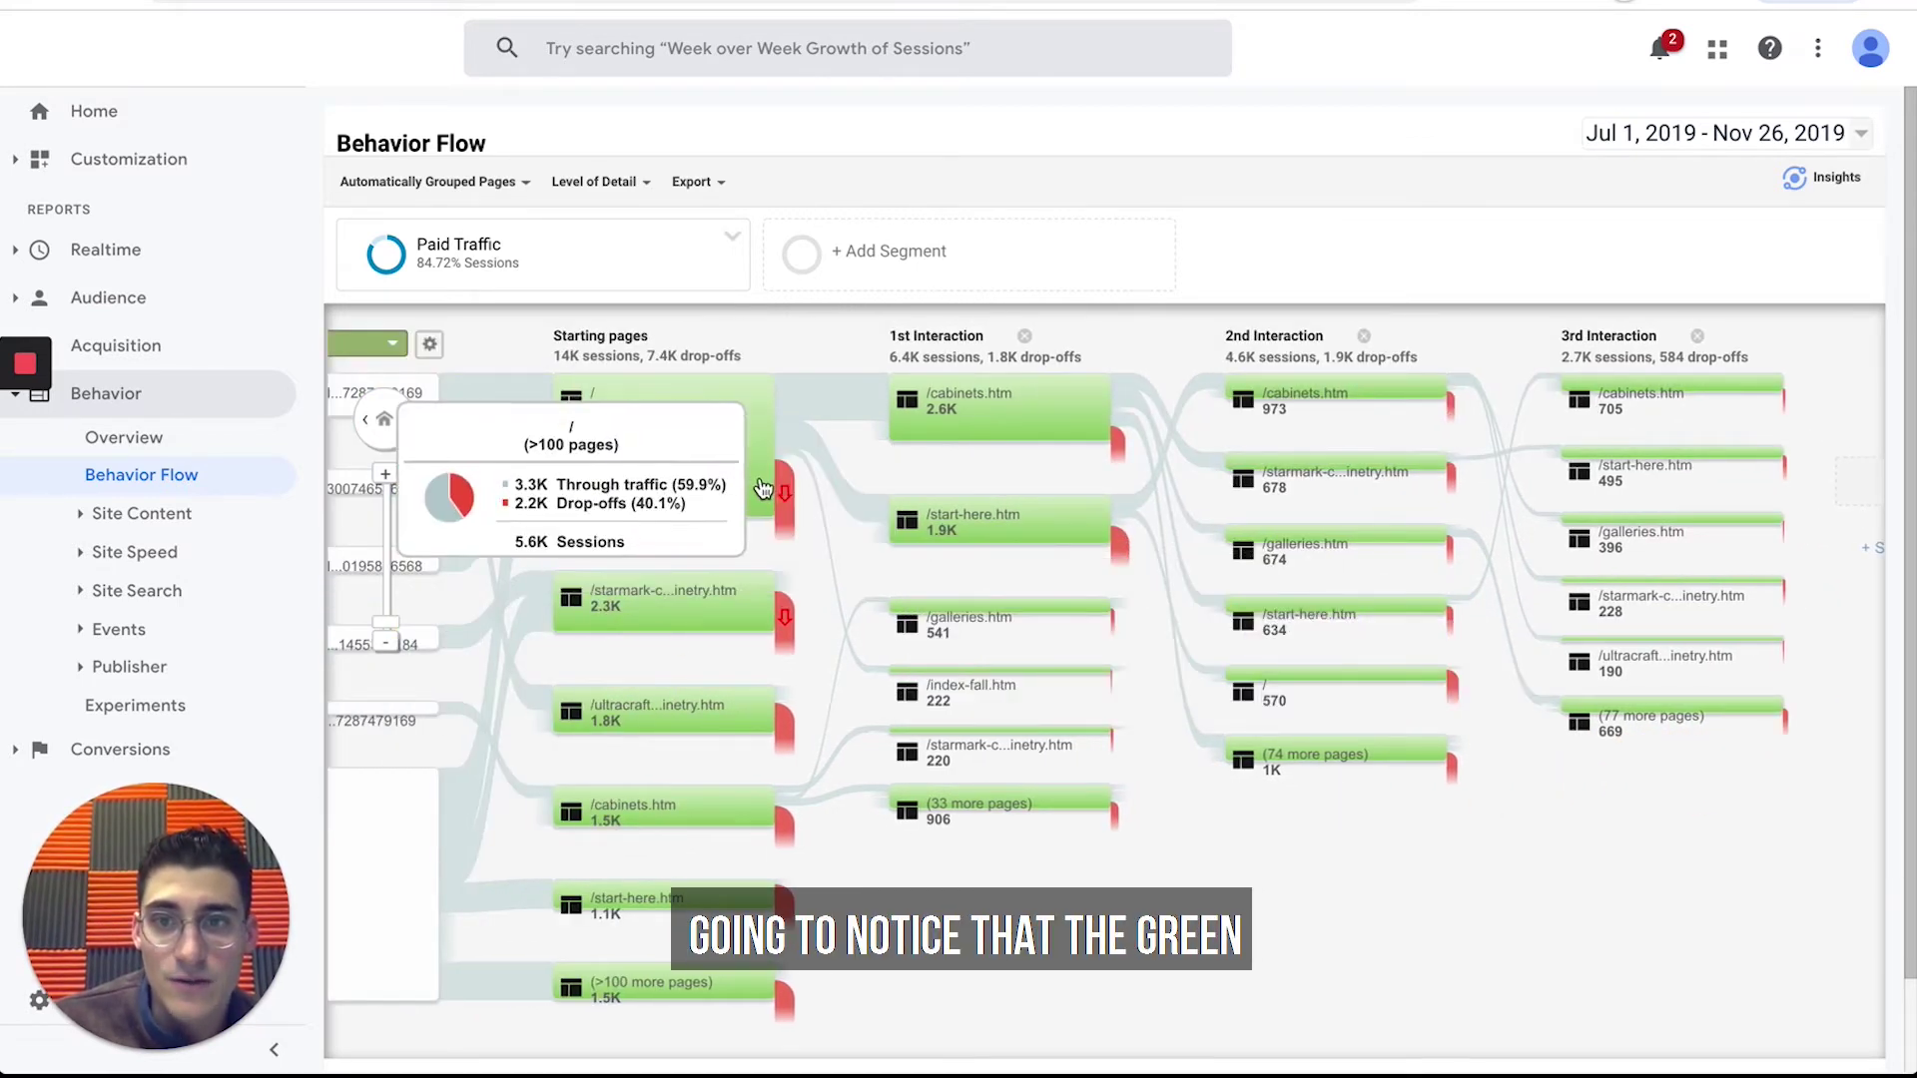
mouse_move(1298, 409)
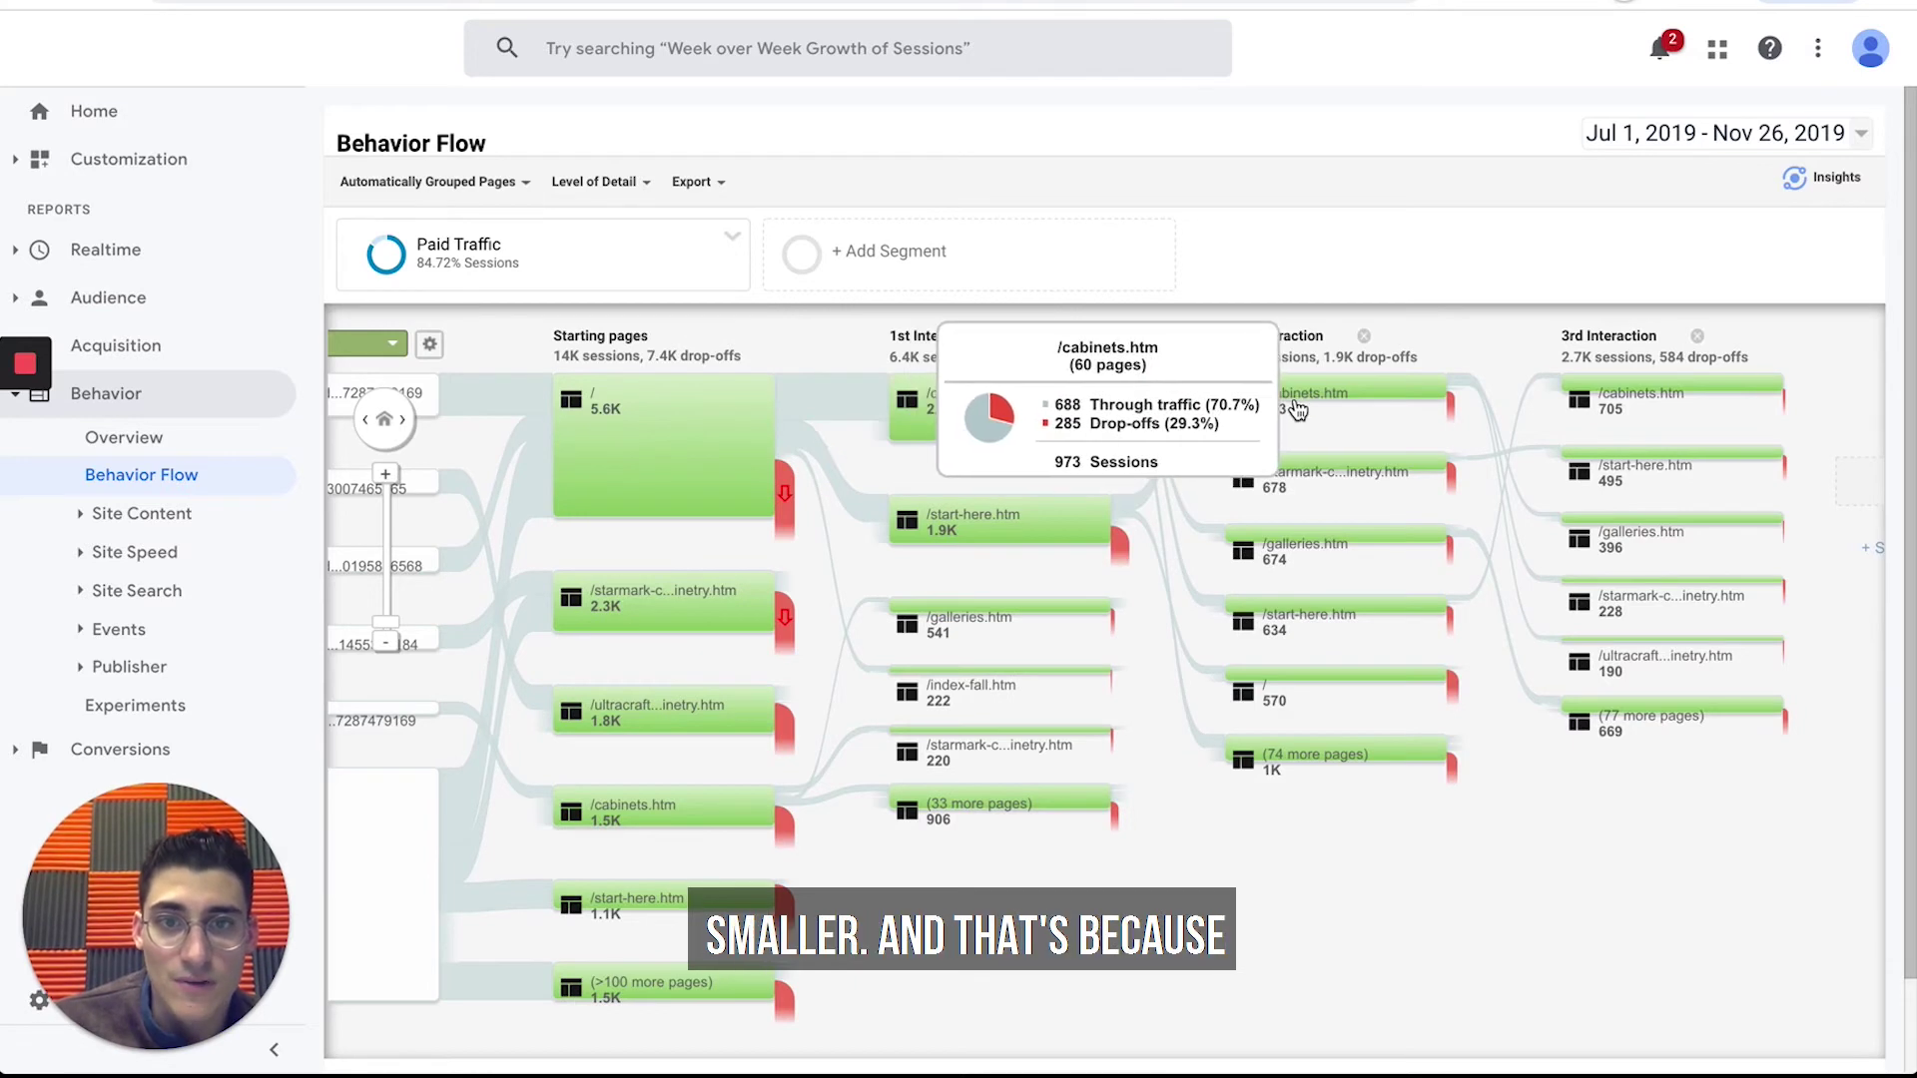
mouse_move(634, 457)
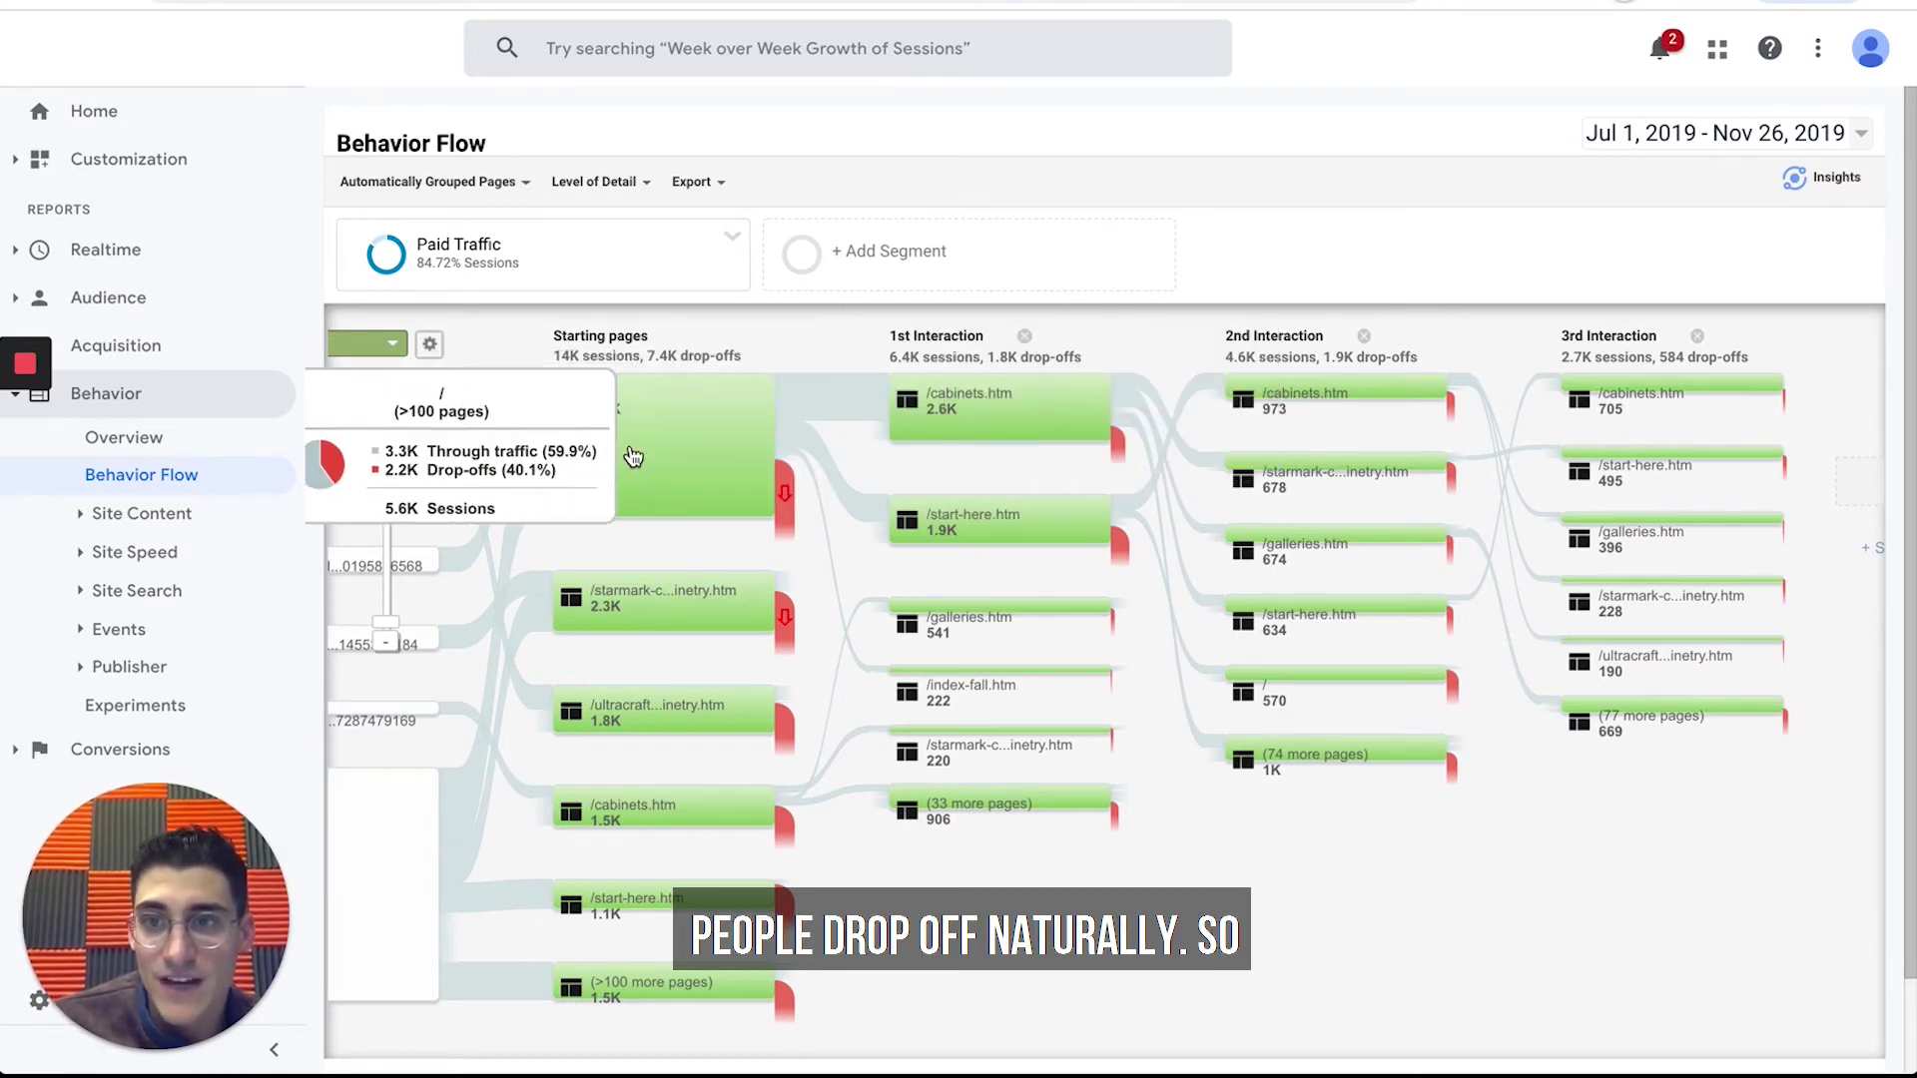
mouse_move(988, 428)
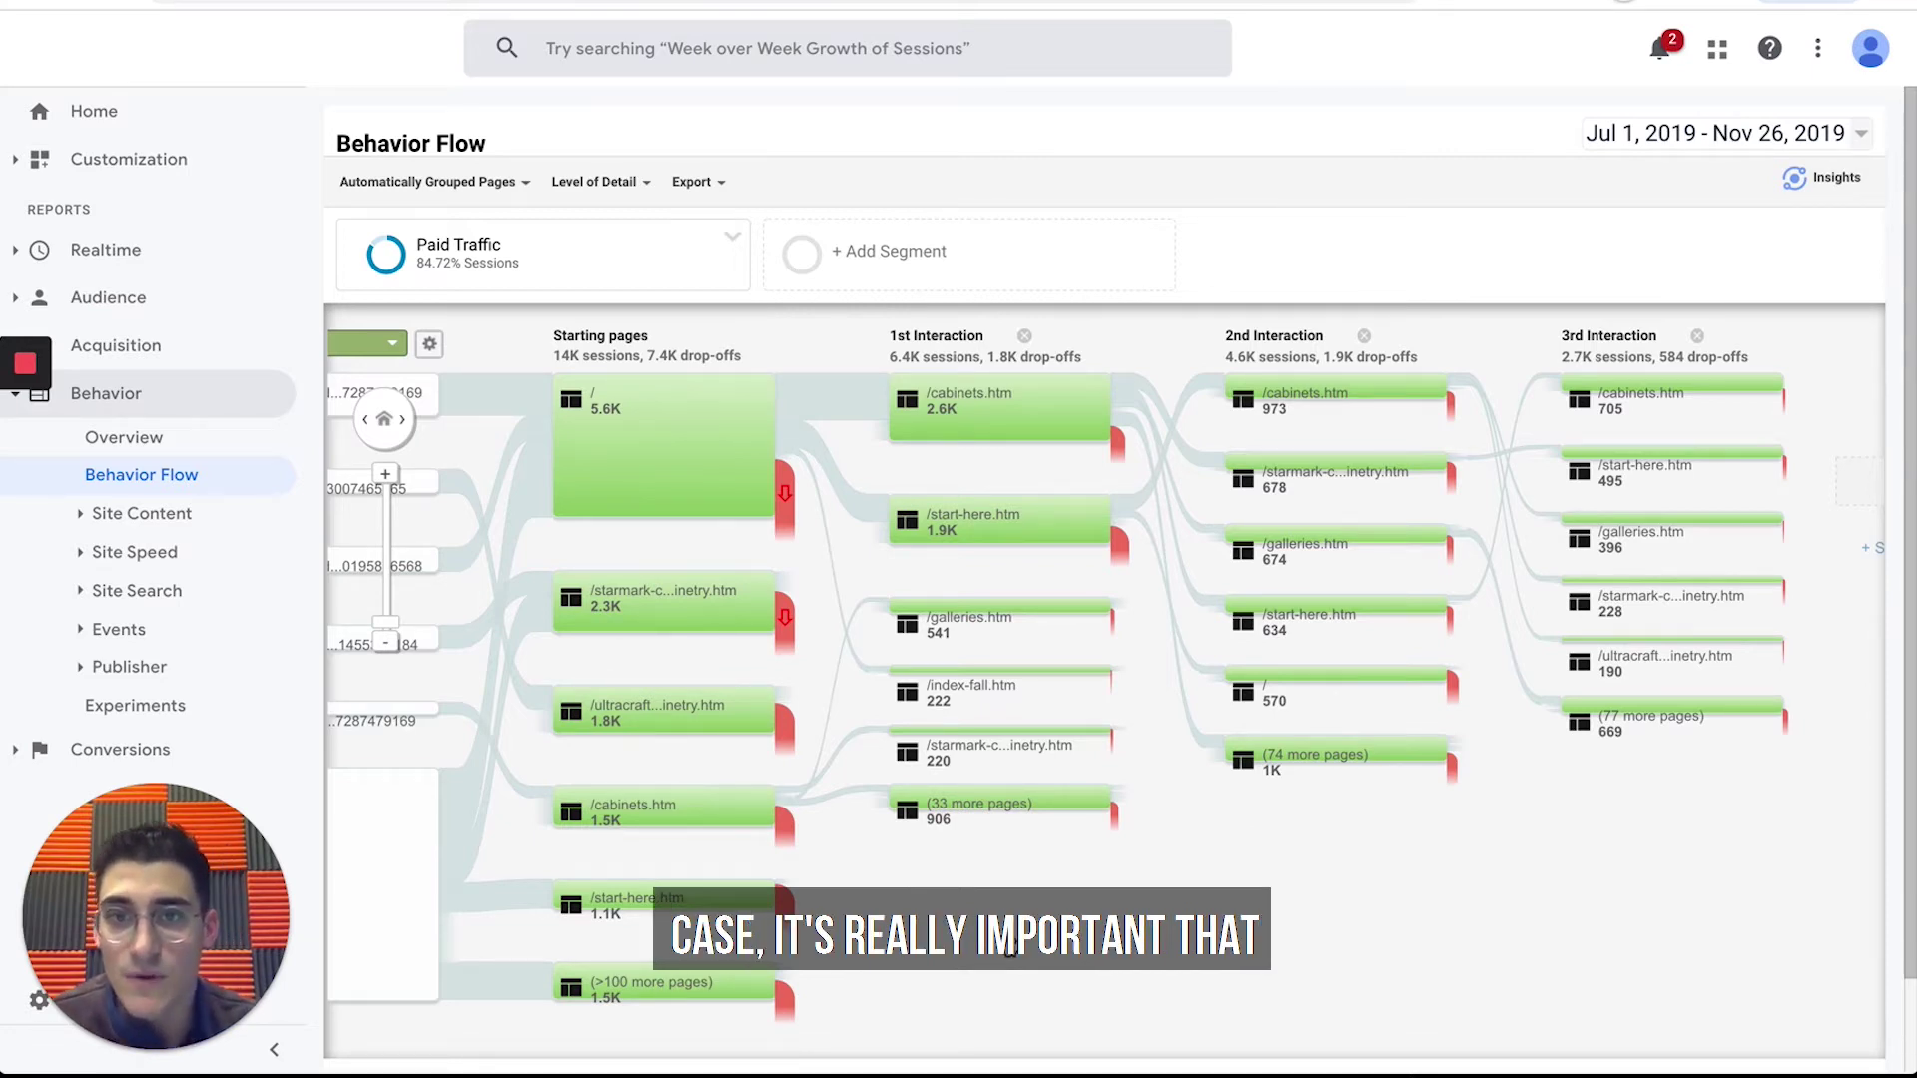
left_click_drag(1042, 955, 1273, 956)
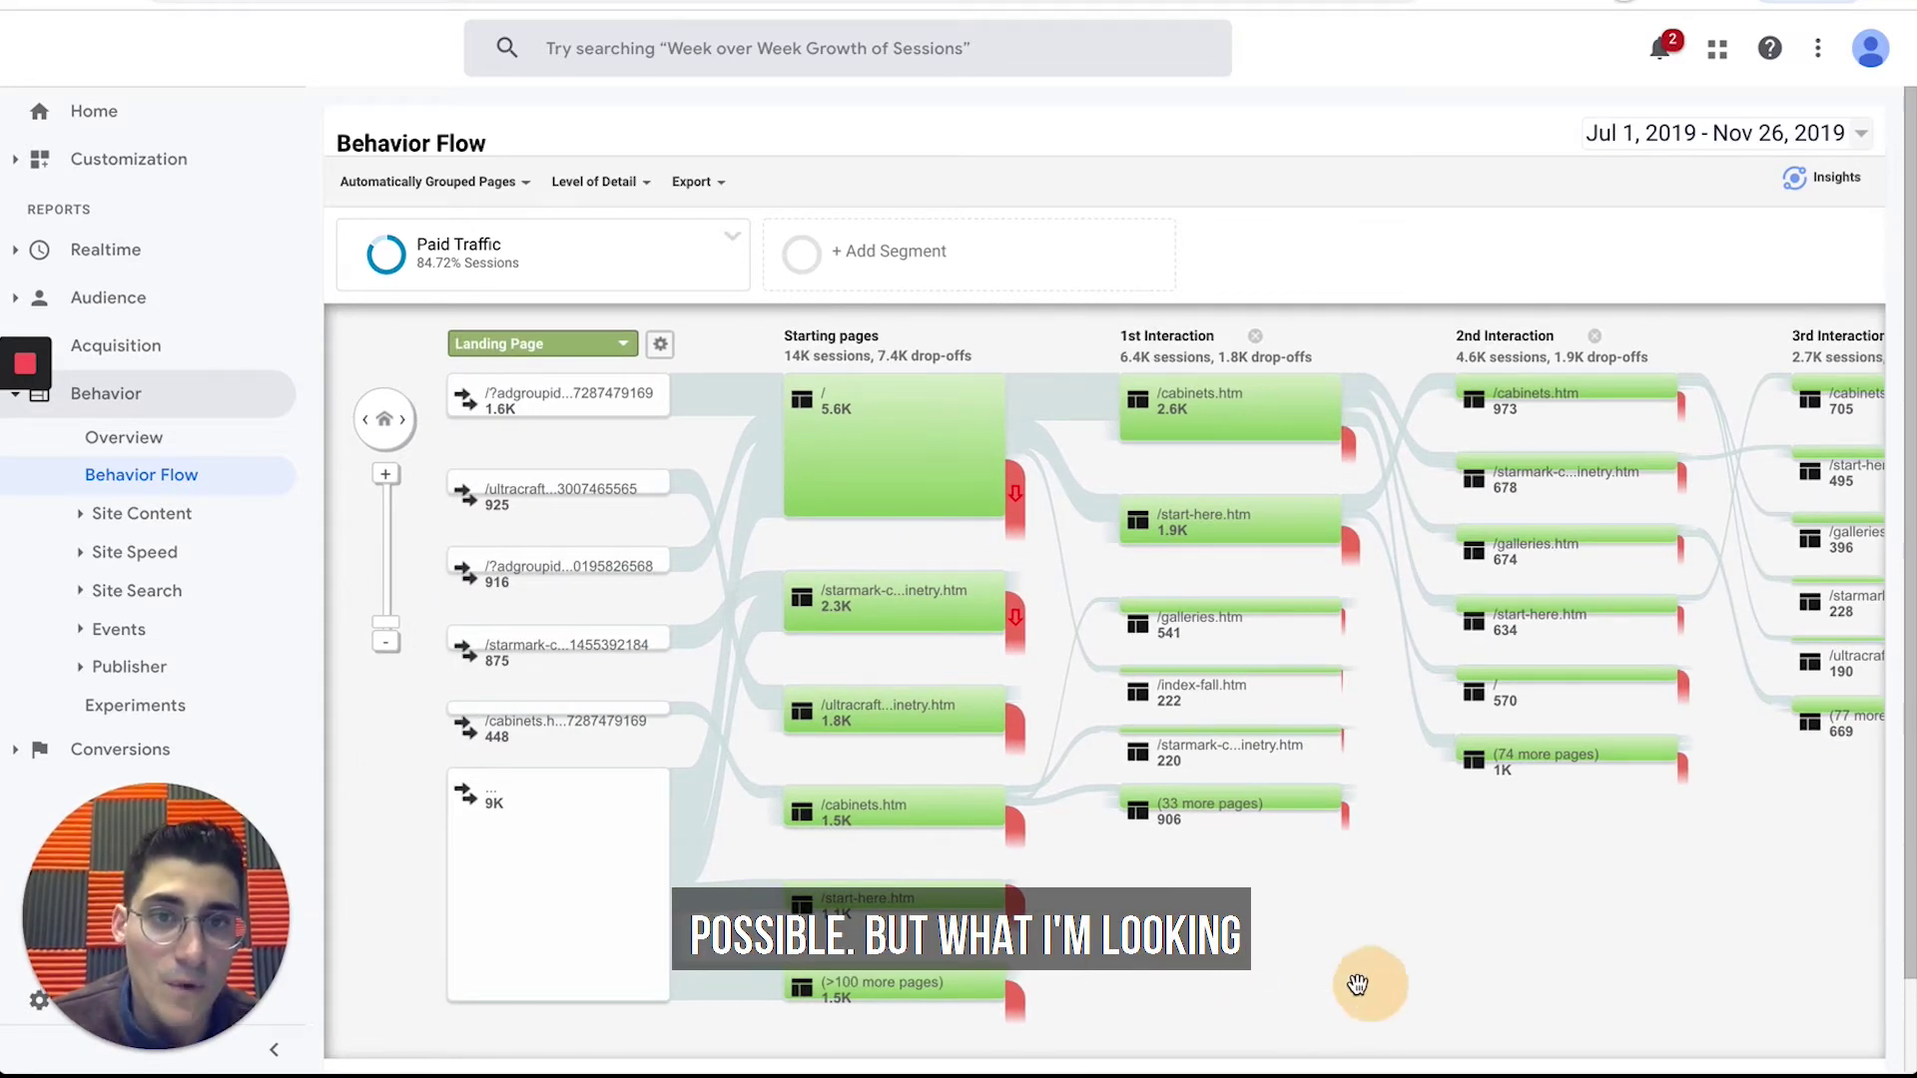
left_click_drag(1357, 984, 1262, 979)
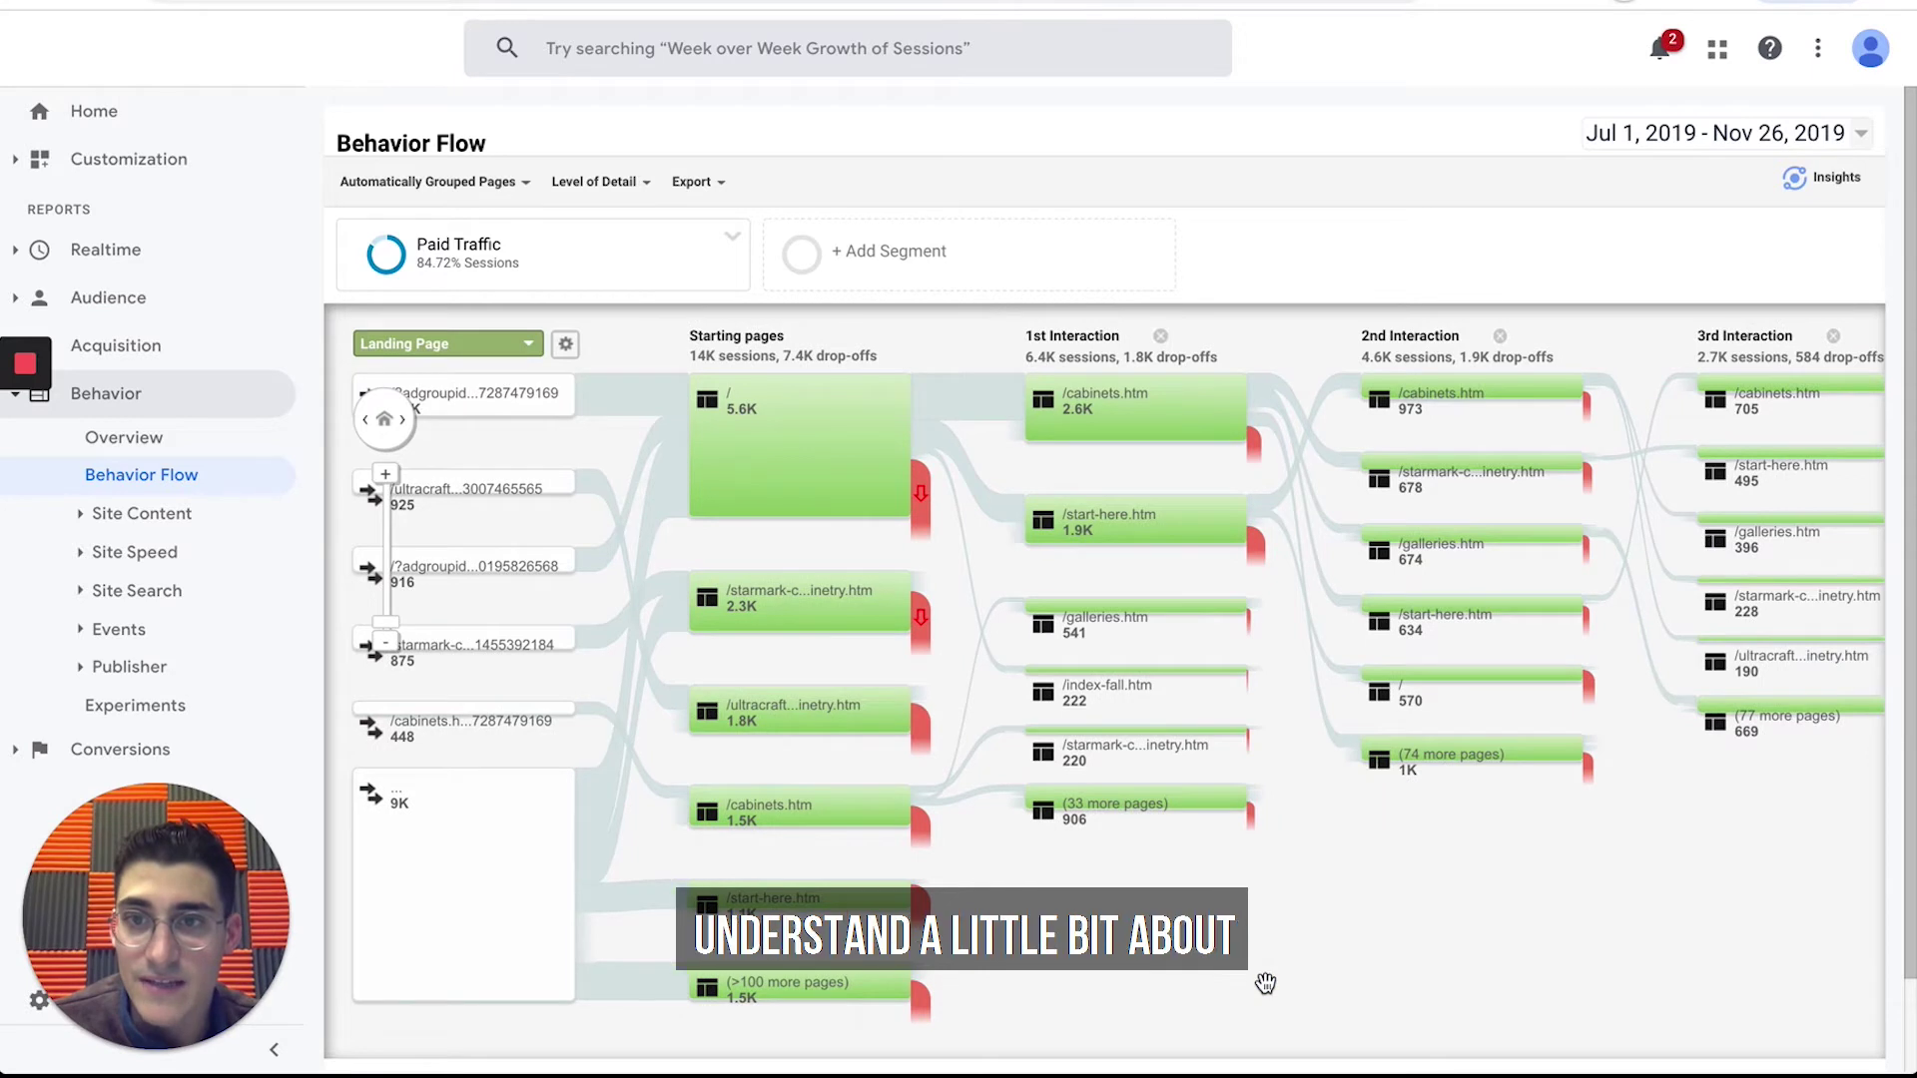
left_click(541, 408)
left_click(459, 450)
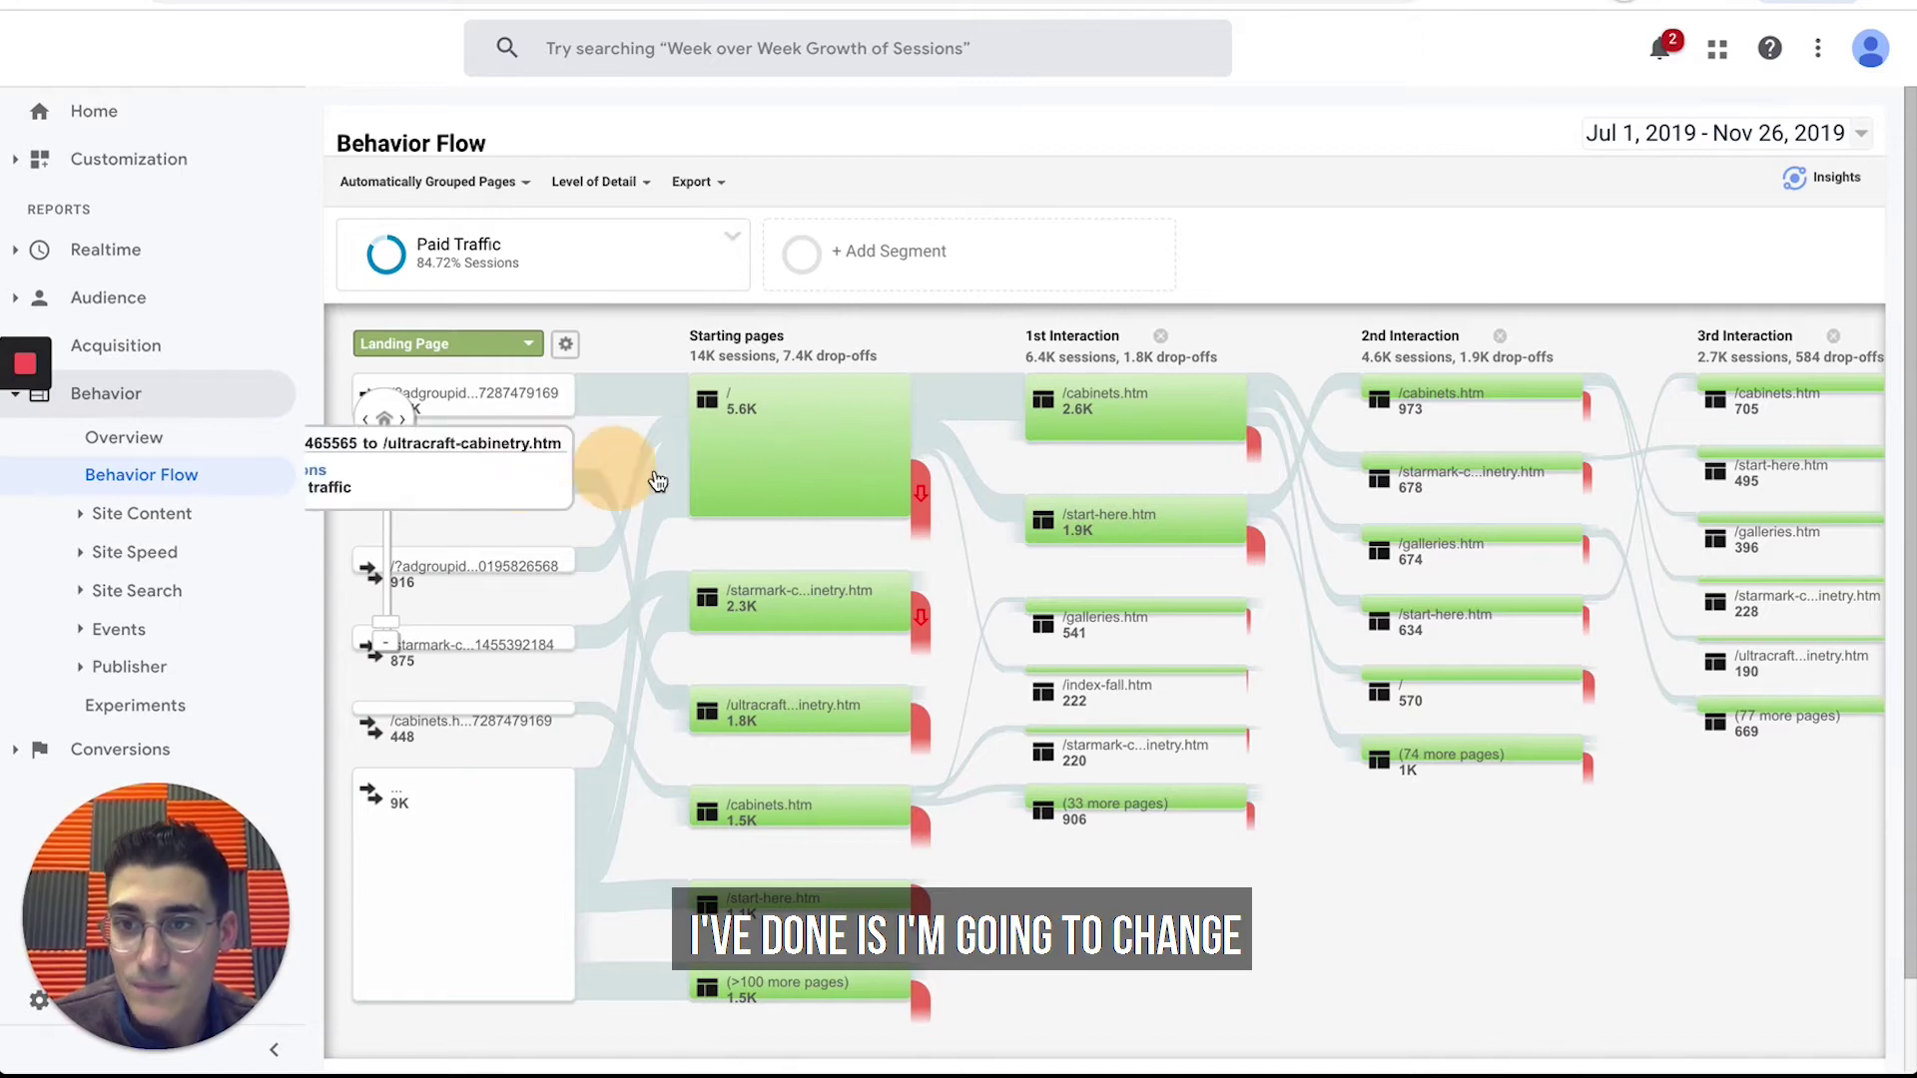
left_click_drag(609, 478, 689, 482)
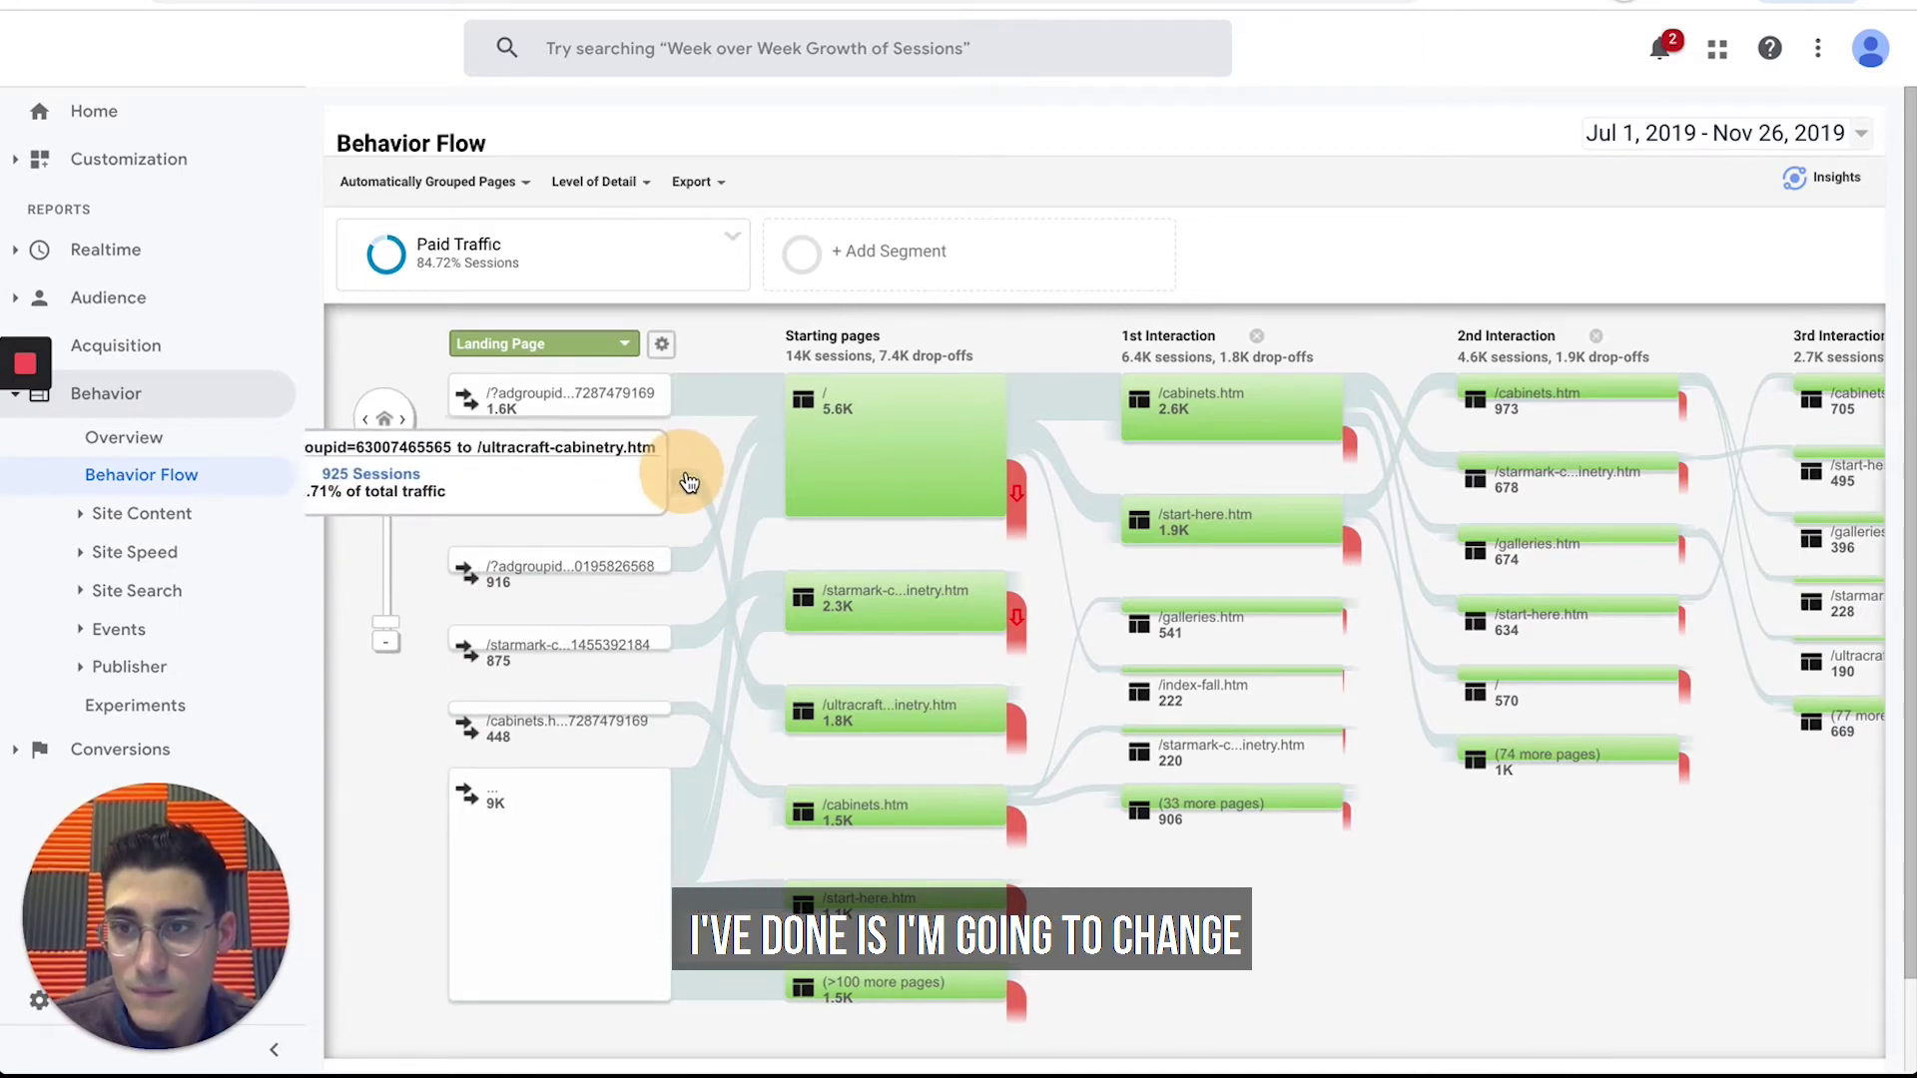
Browse the commonly used dimensions, search for "camp", and change the flow's first dimension to Campaign.
left_click(625, 345)
scroll(629, 470, "up", 1)
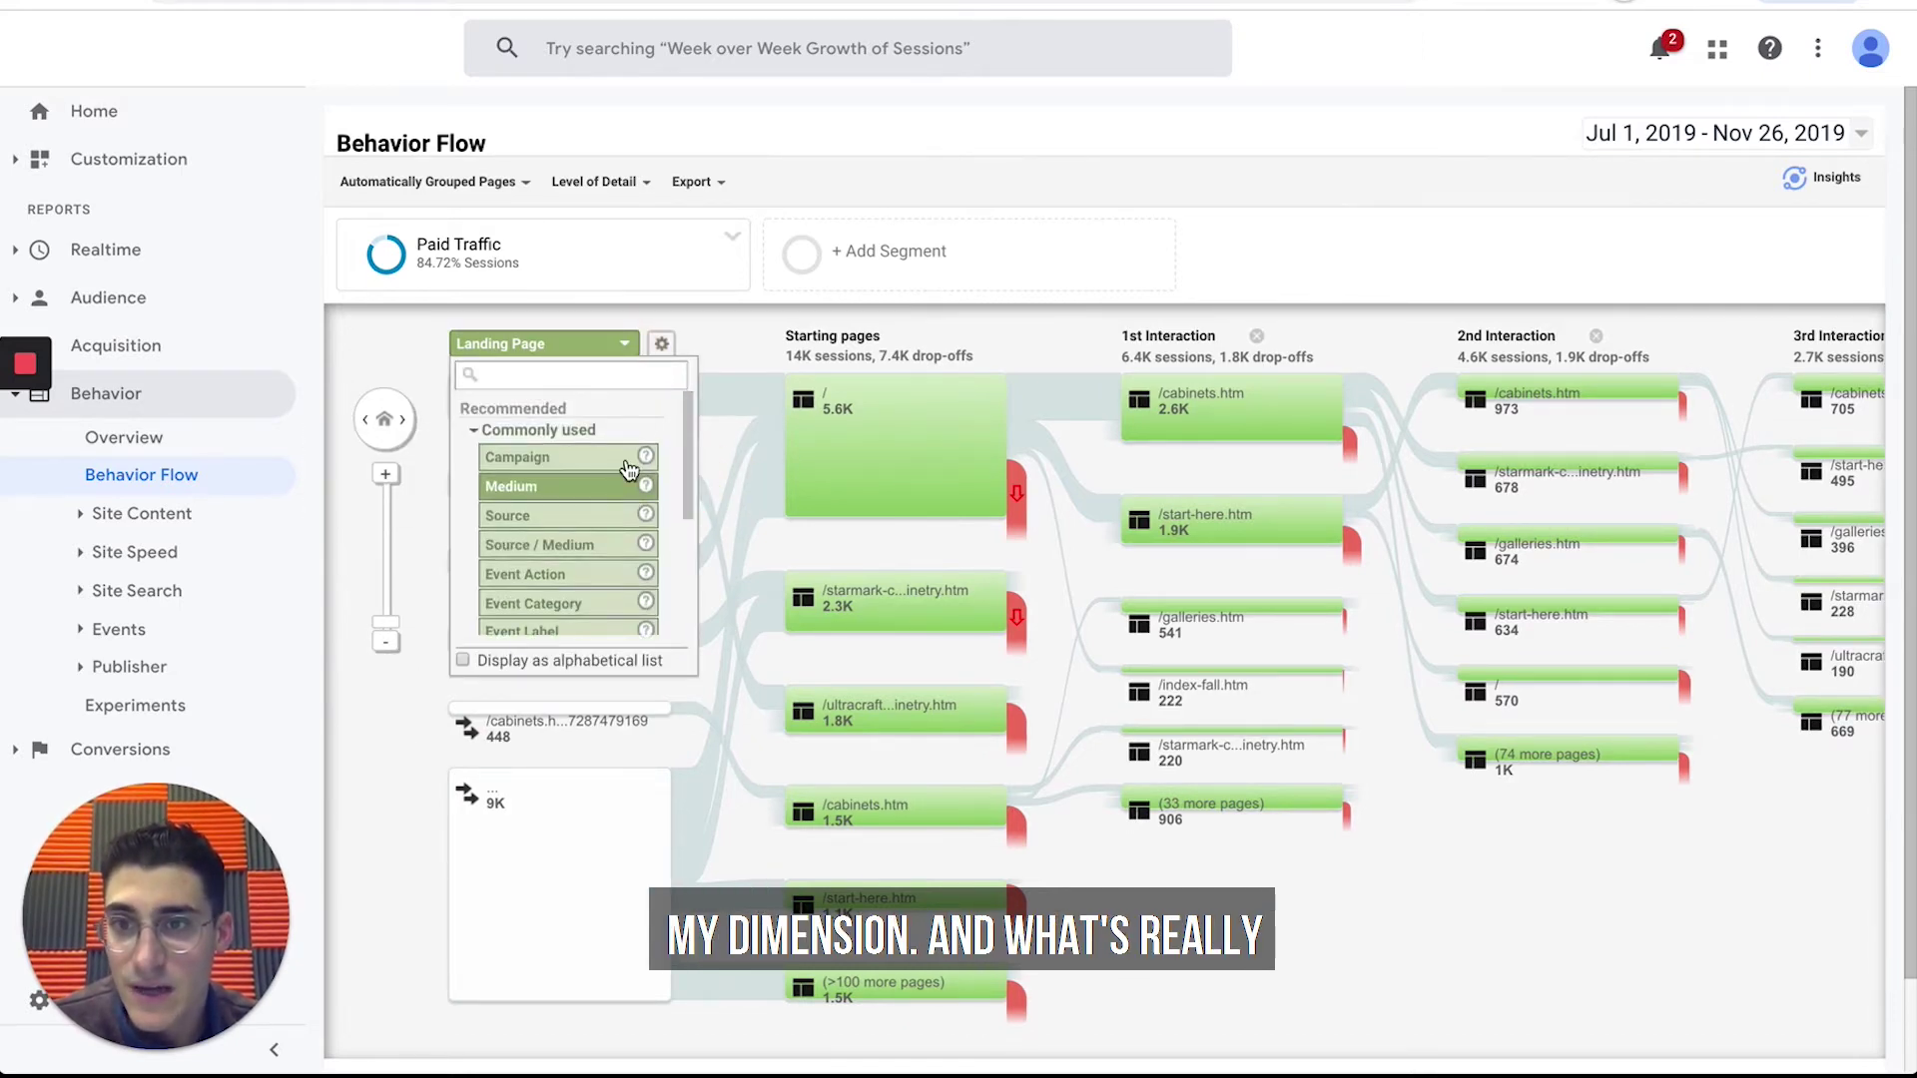
left_click(589, 430)
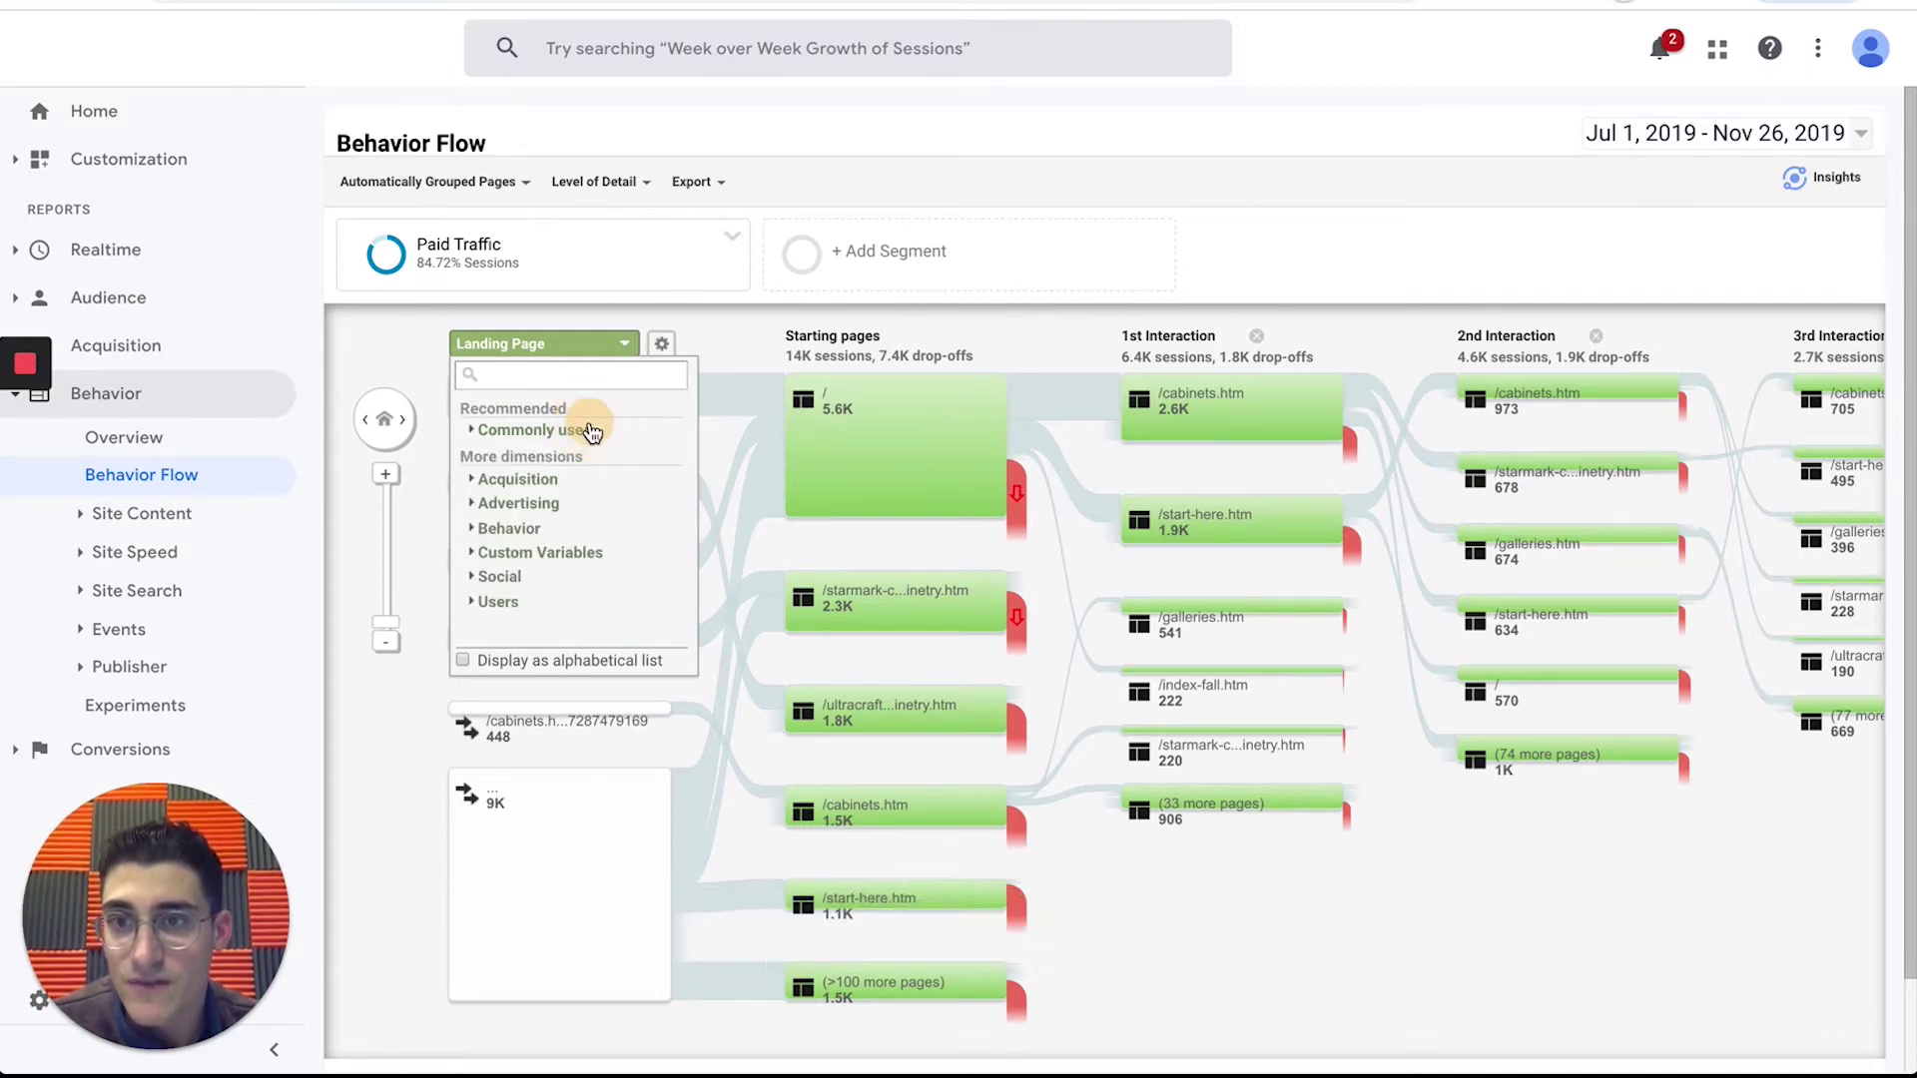
left_click(589, 430)
scroll(590, 567, "down", 2)
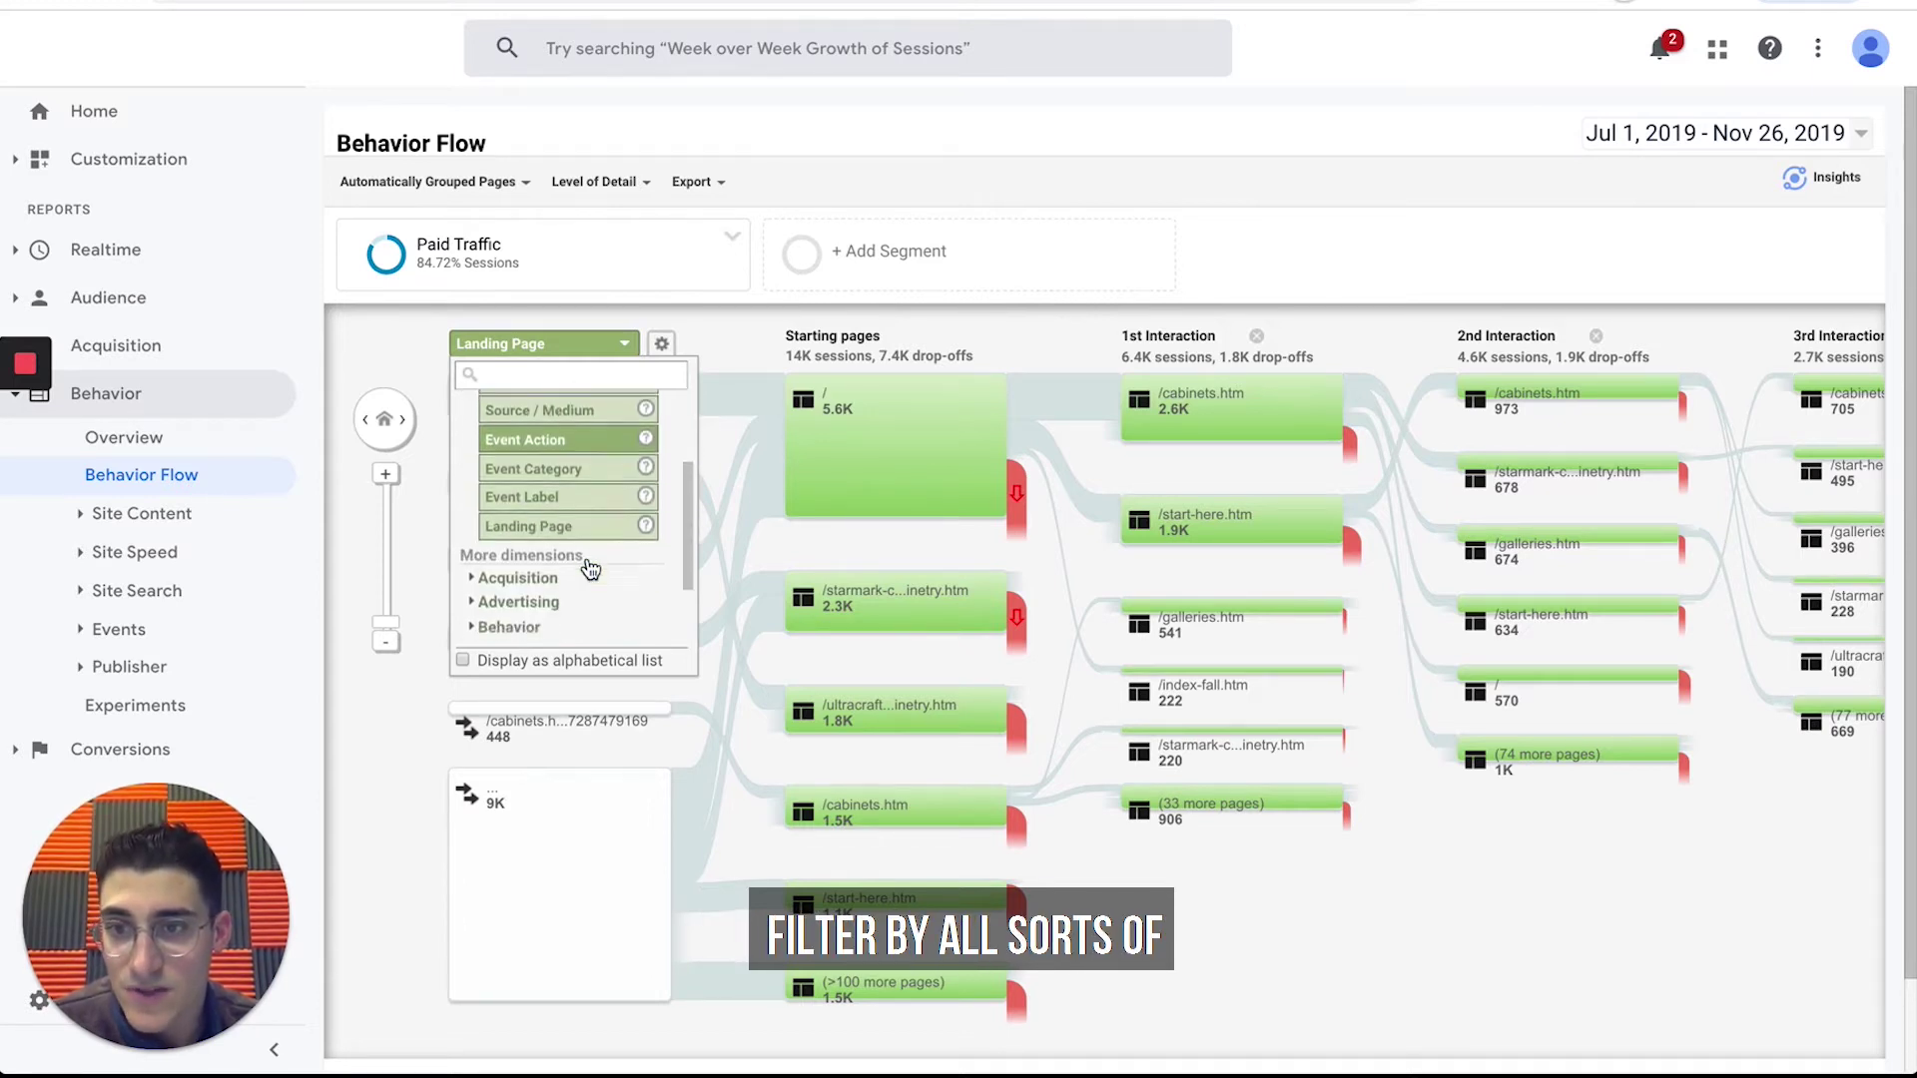
scroll(590, 567, "up", 2)
left_click(589, 430)
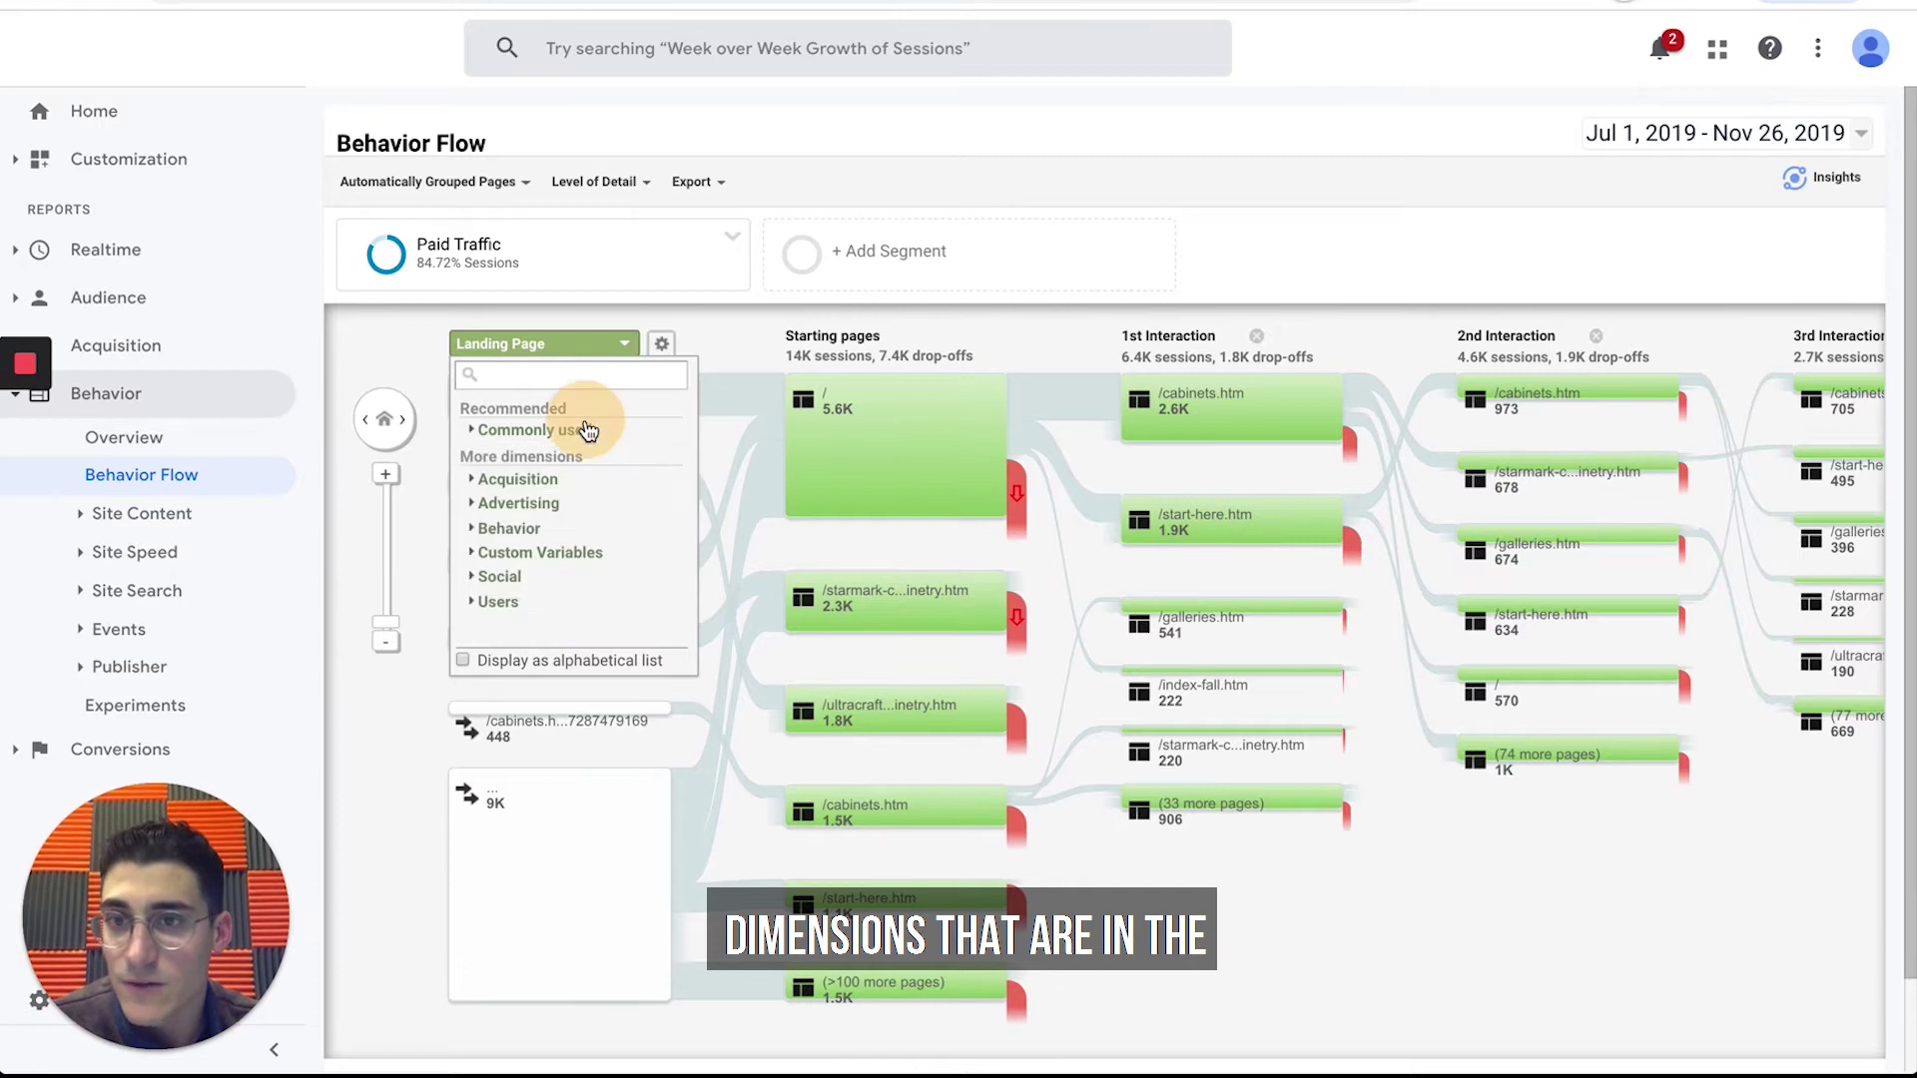
left_click(599, 372)
type("camp")
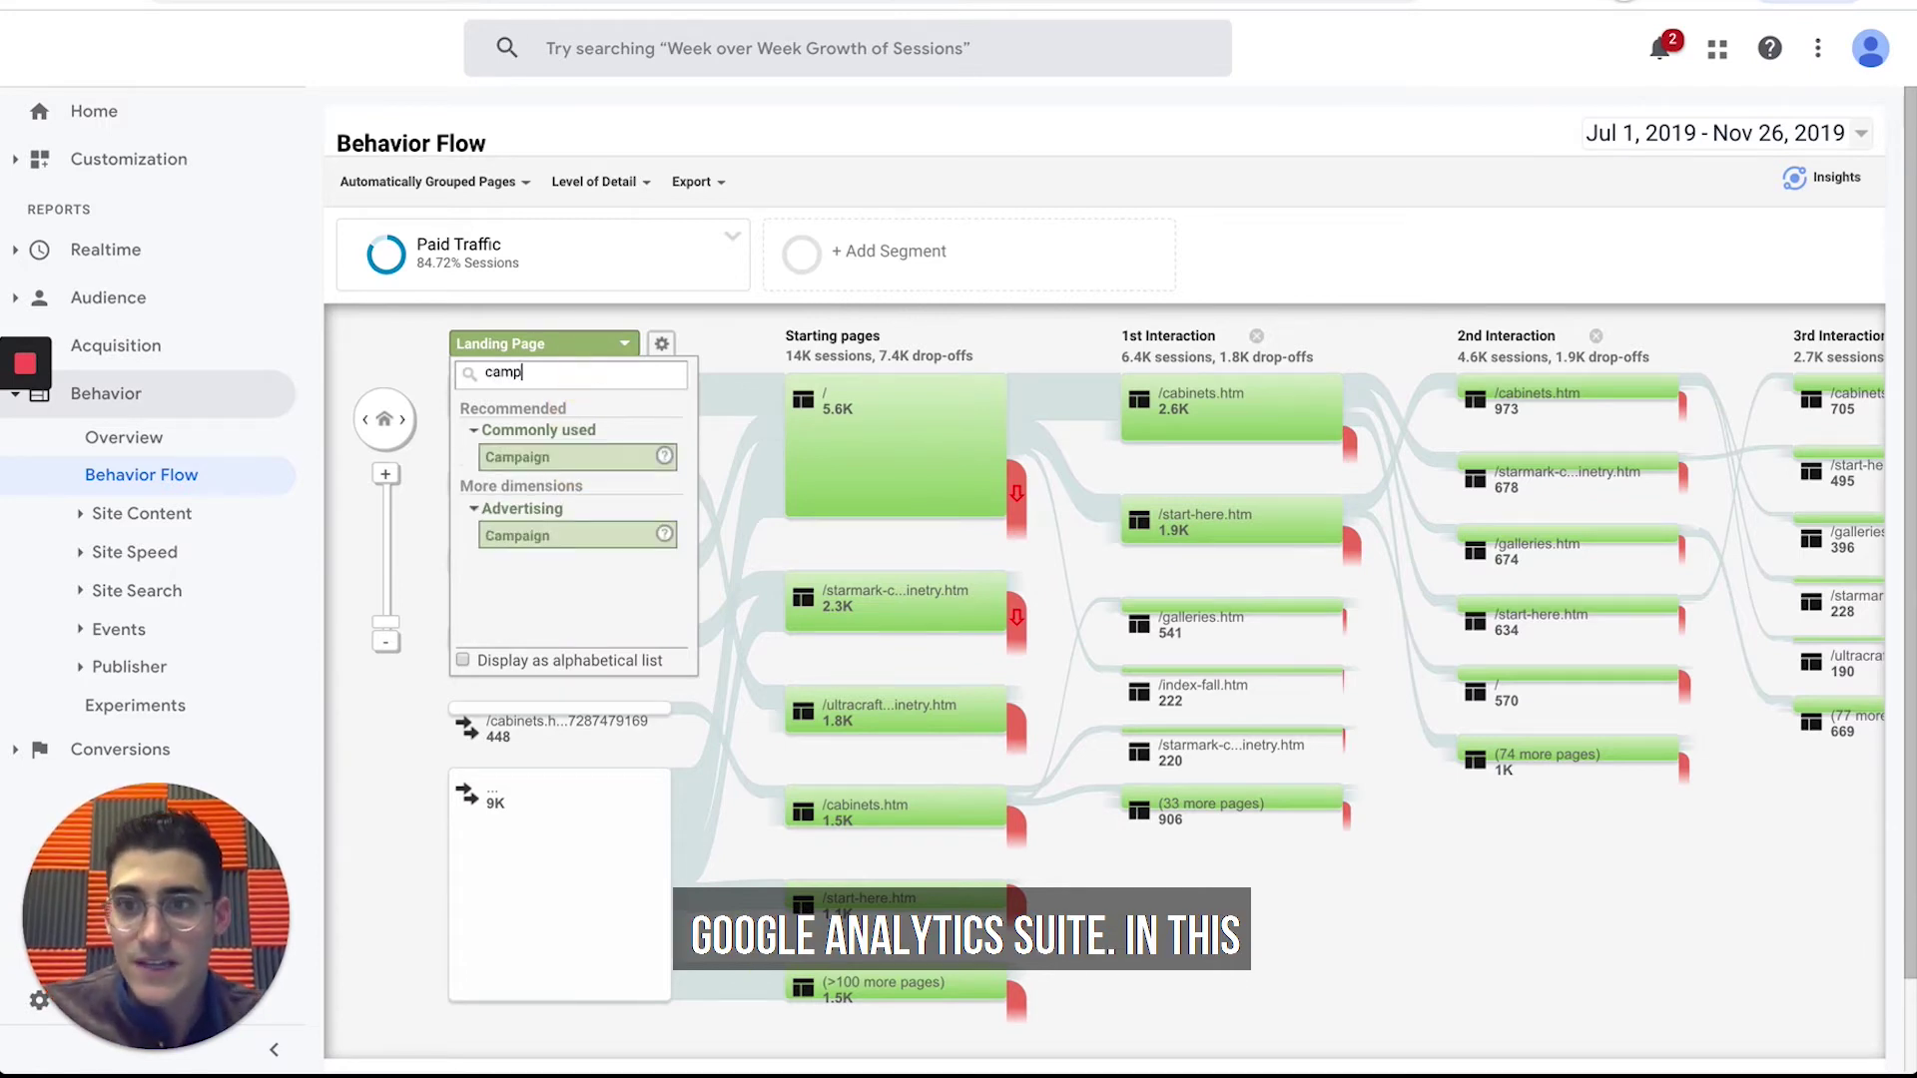
left_click(589, 457)
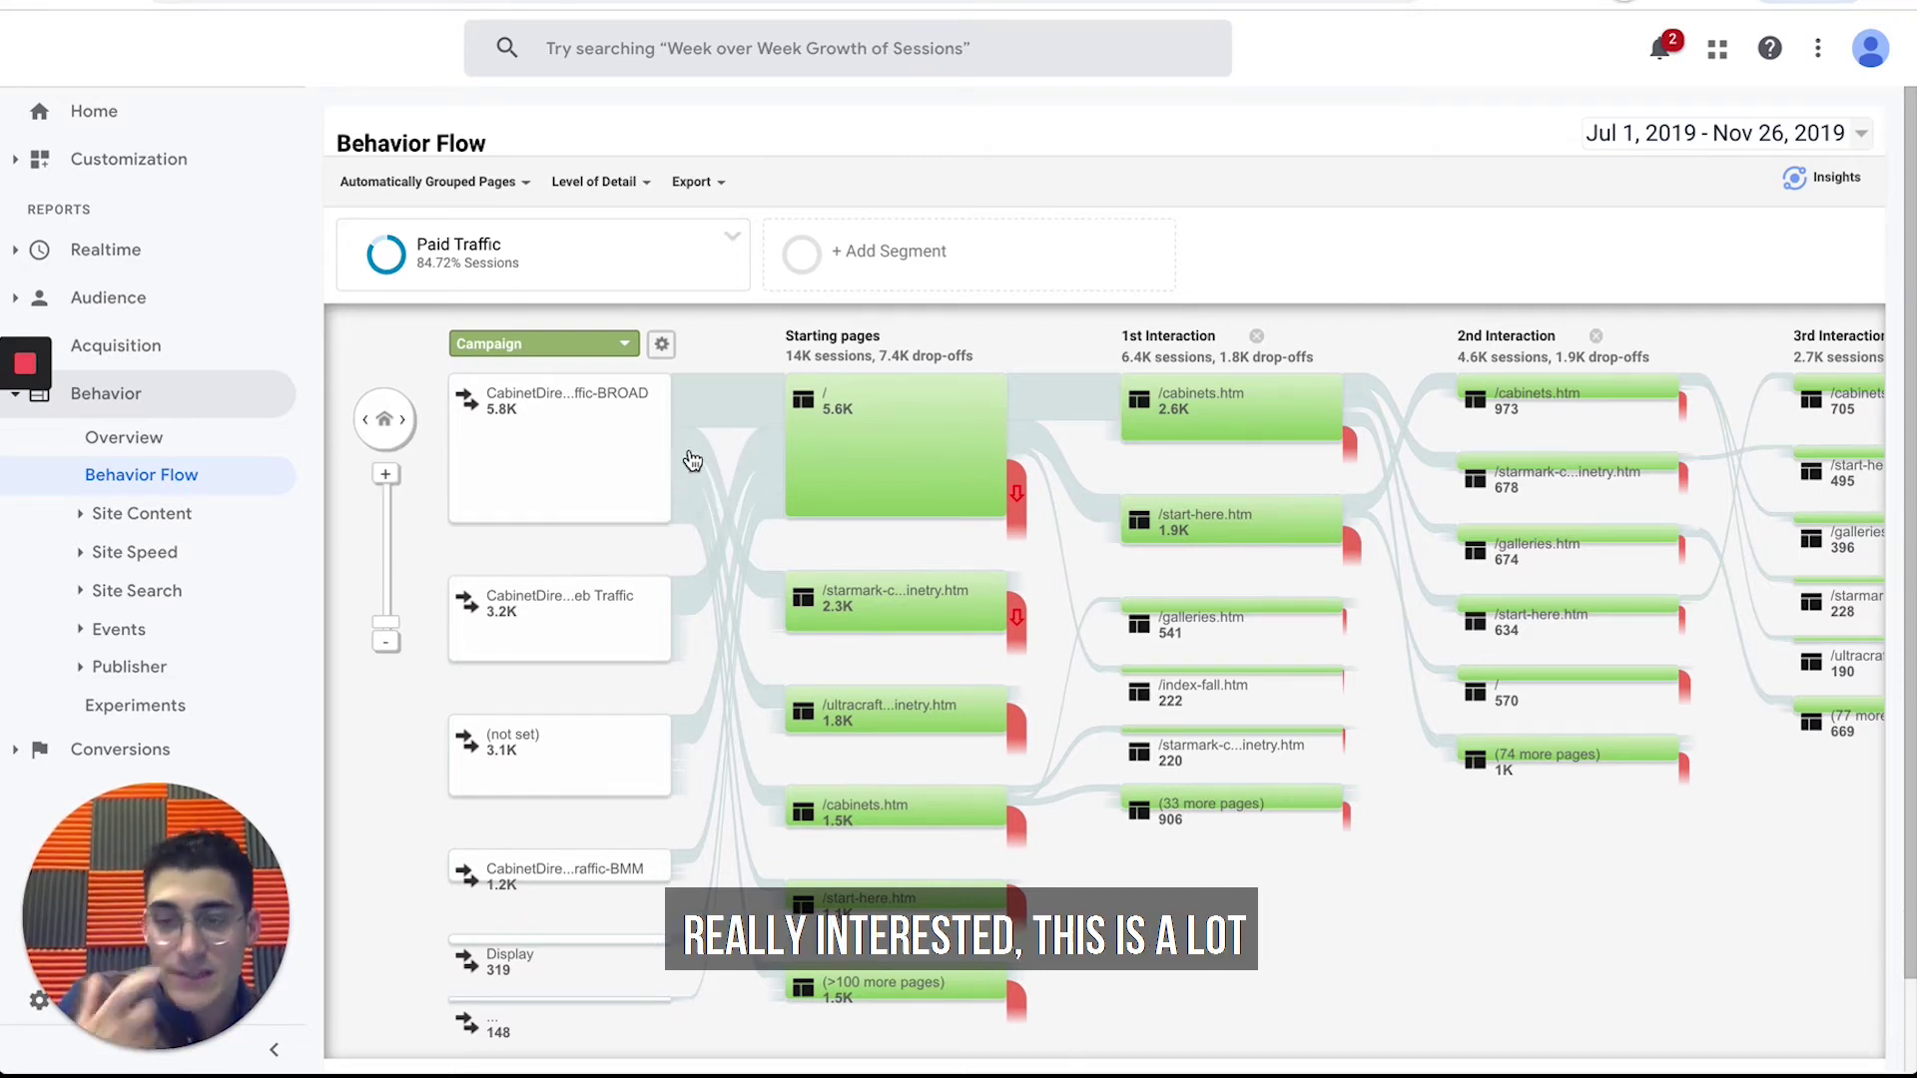
Highlight the traffic that passes through the CabinetDire...ffic-BROAD campaign.
mouse_move(709, 504)
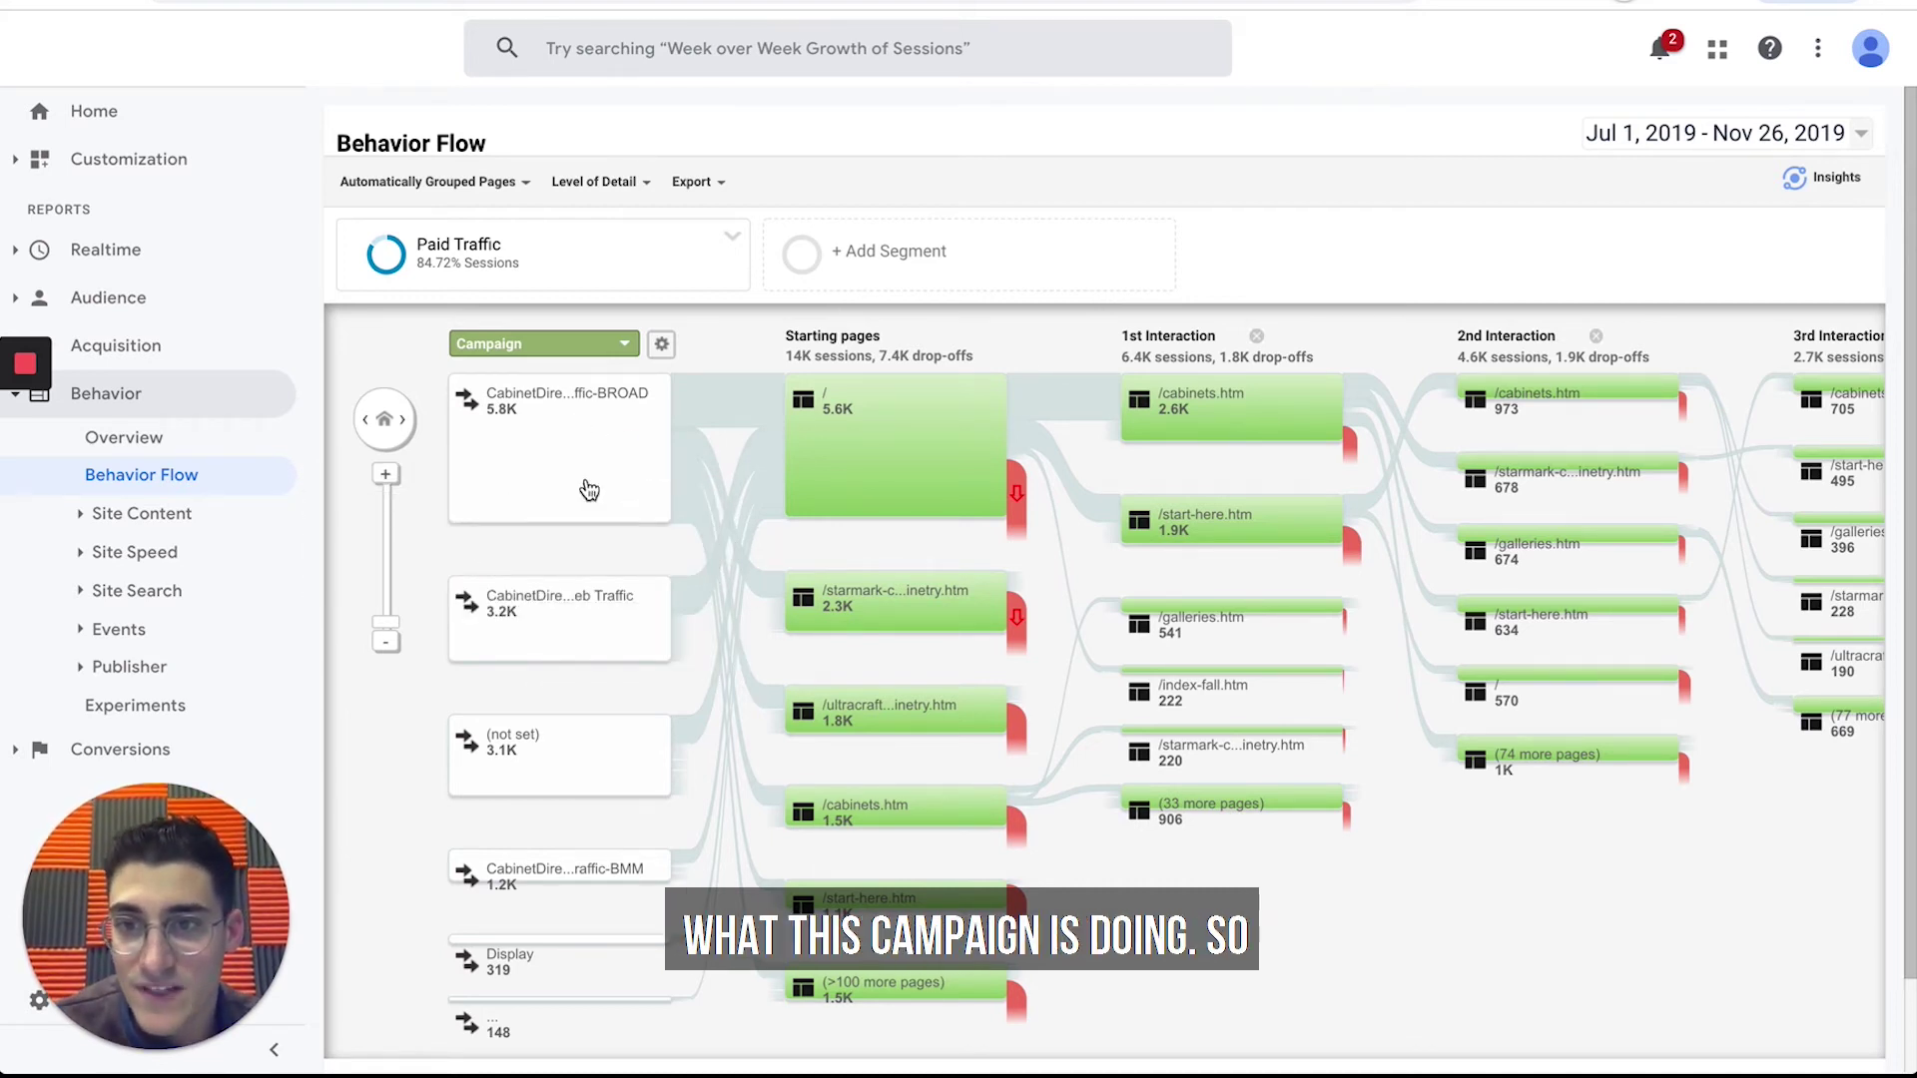
left_click(561, 452)
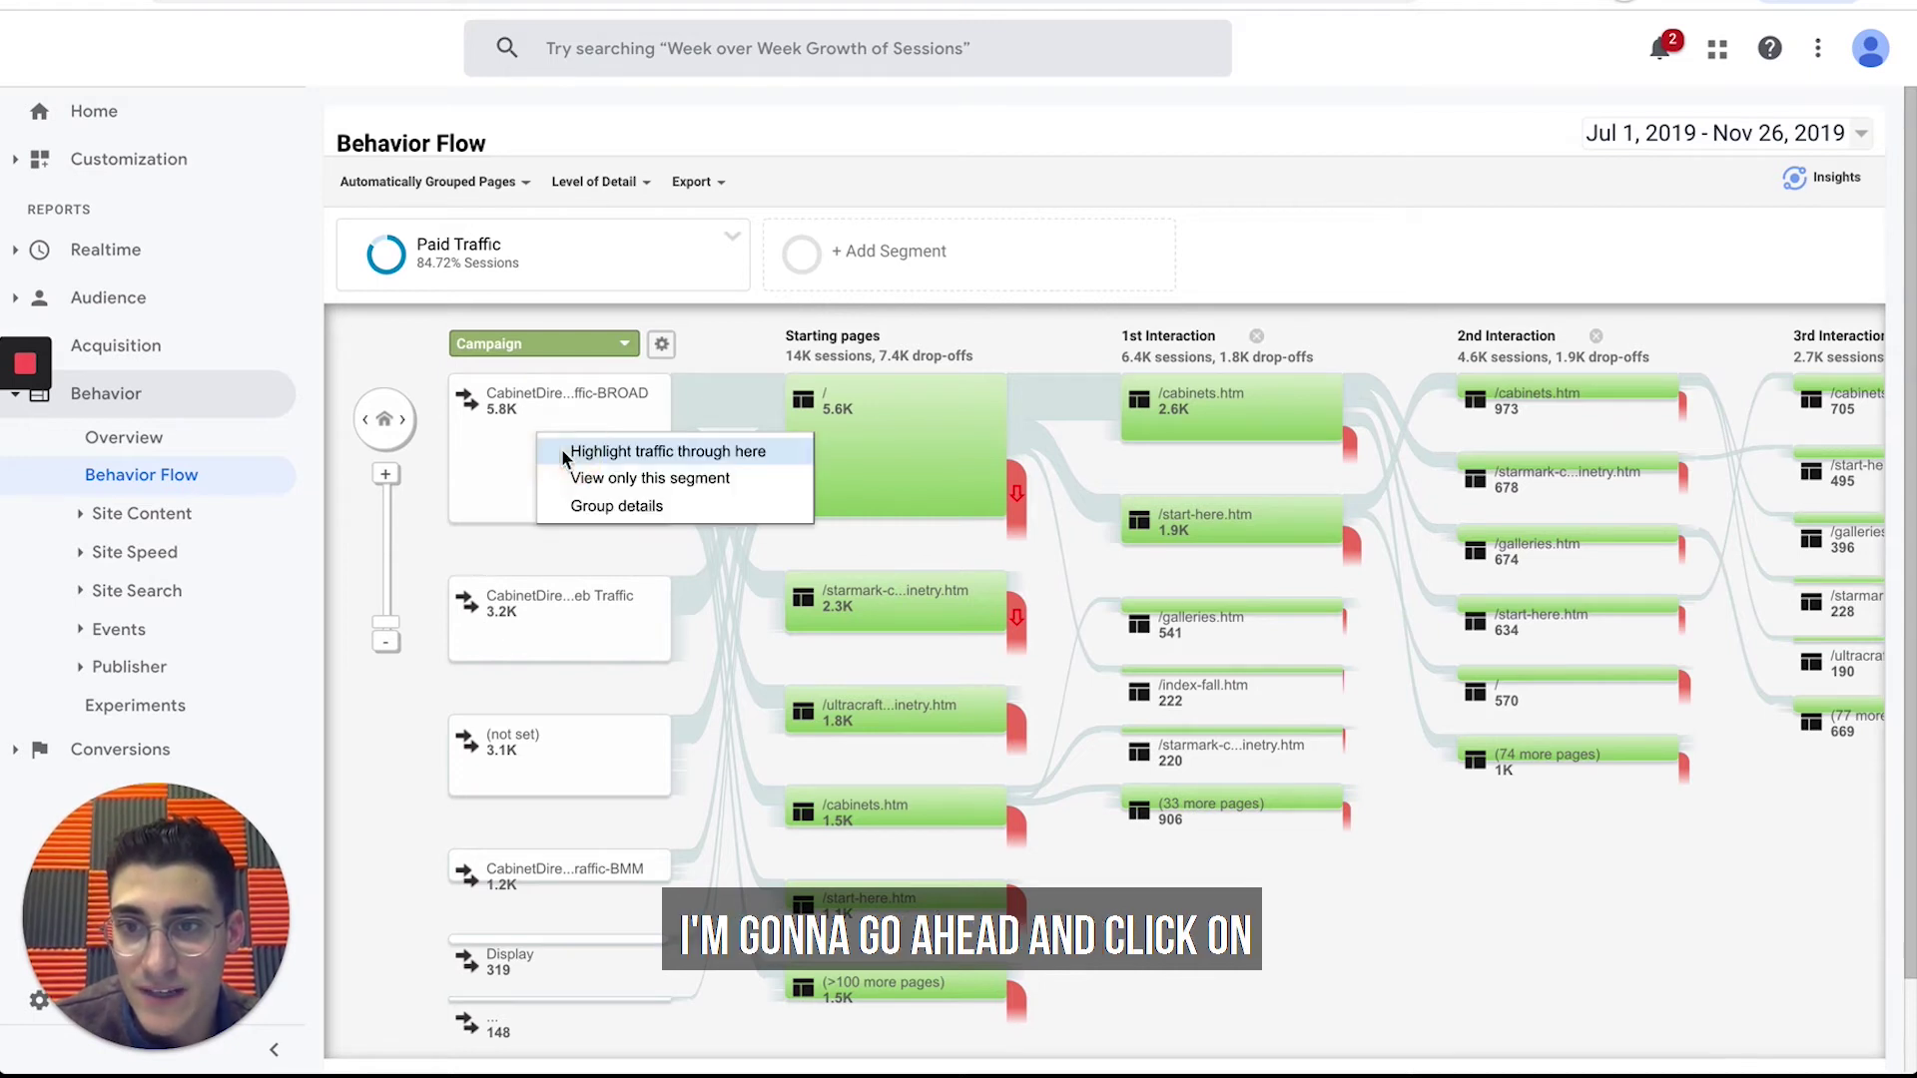
left_click(673, 459)
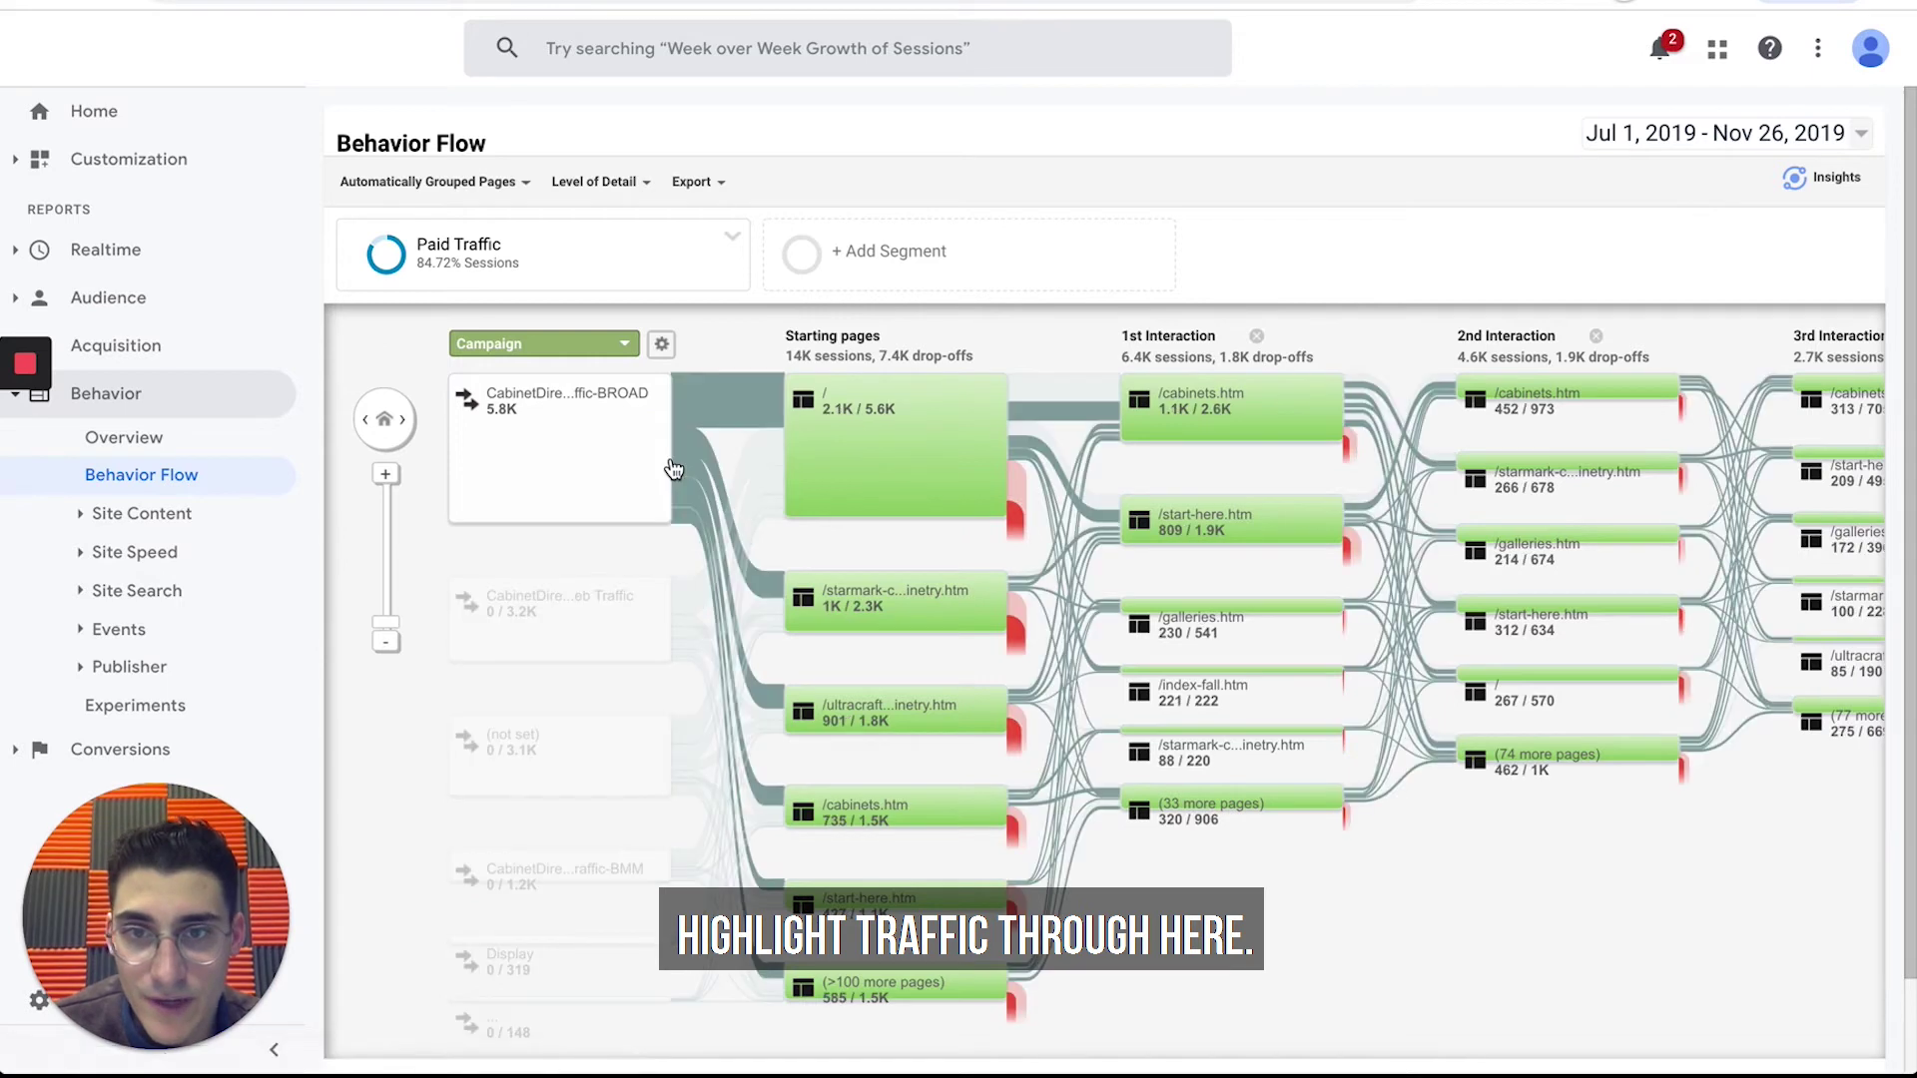
Examine the highlighted flow and the group details of outgoing traffic for the CabinetDirect: Web Traffic-BROAD campaign.
mouse_move(1047, 791)
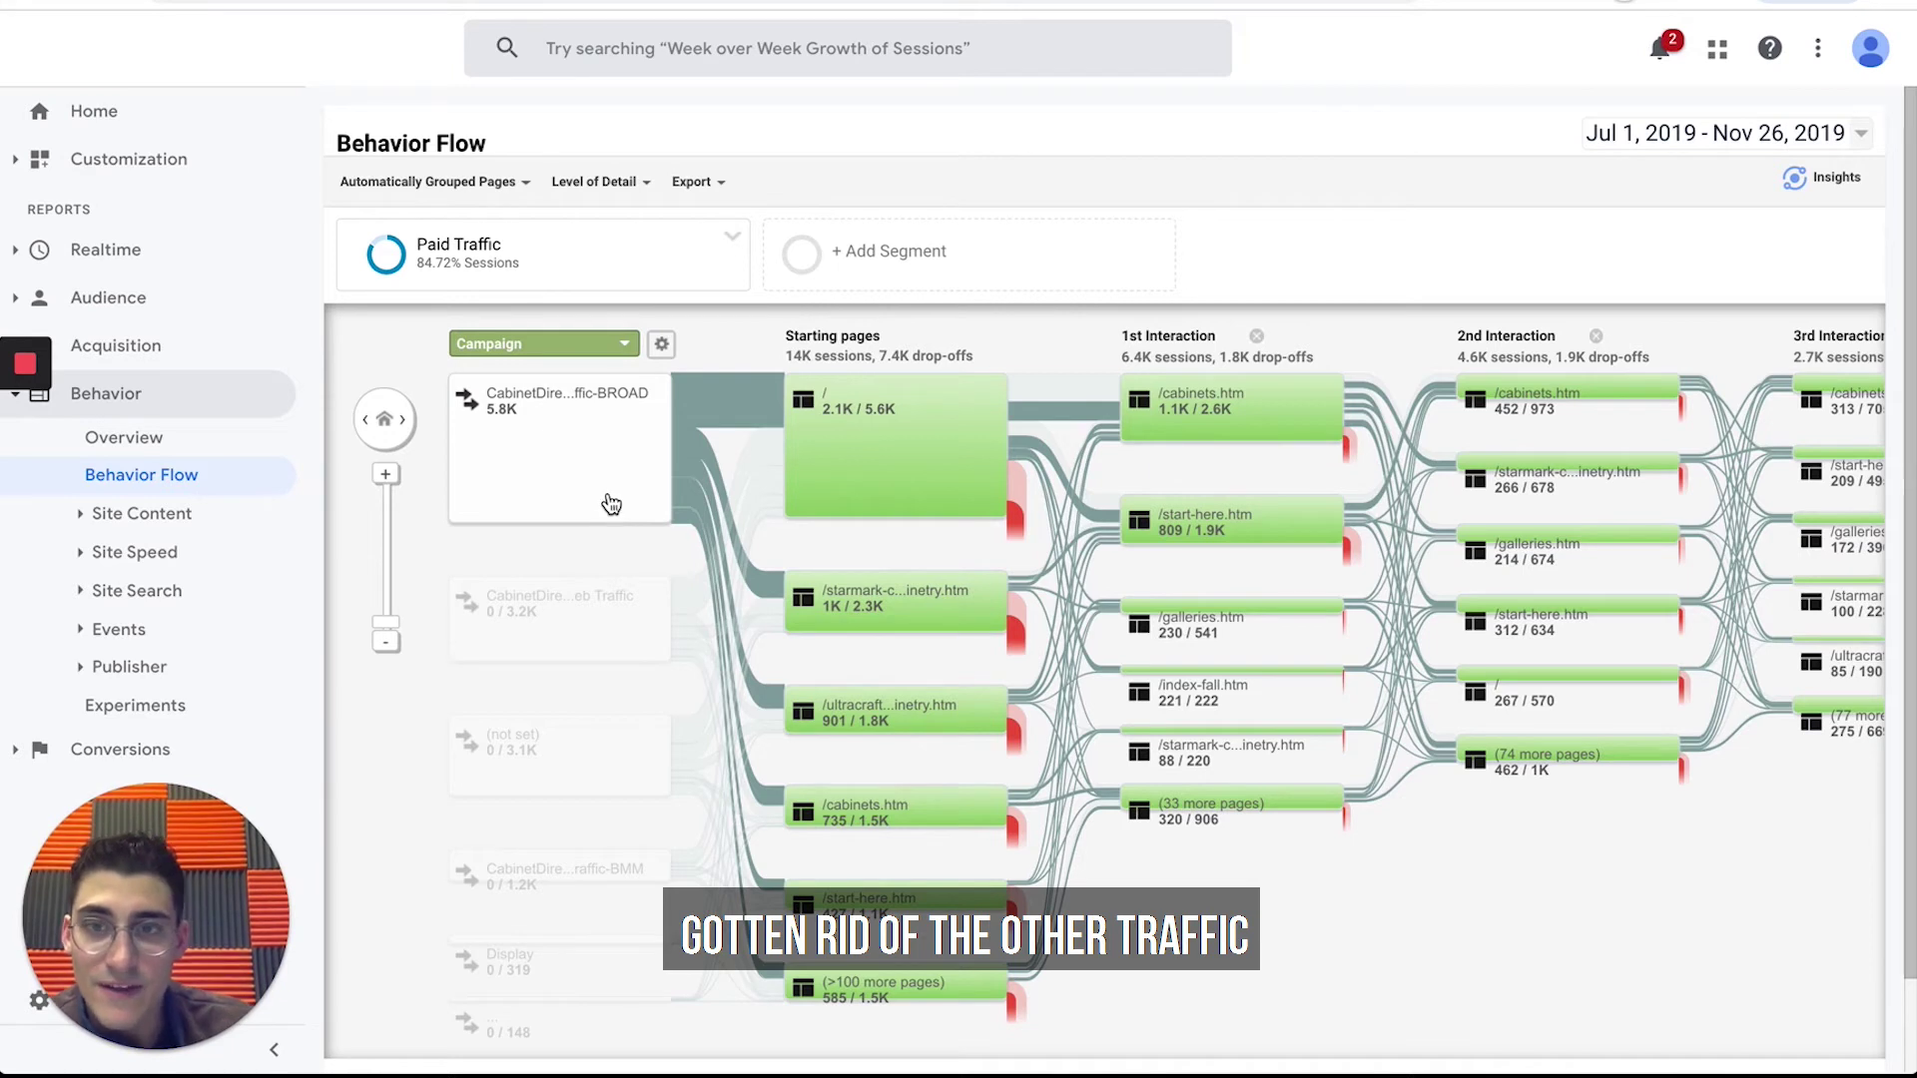
mouse_move(904, 443)
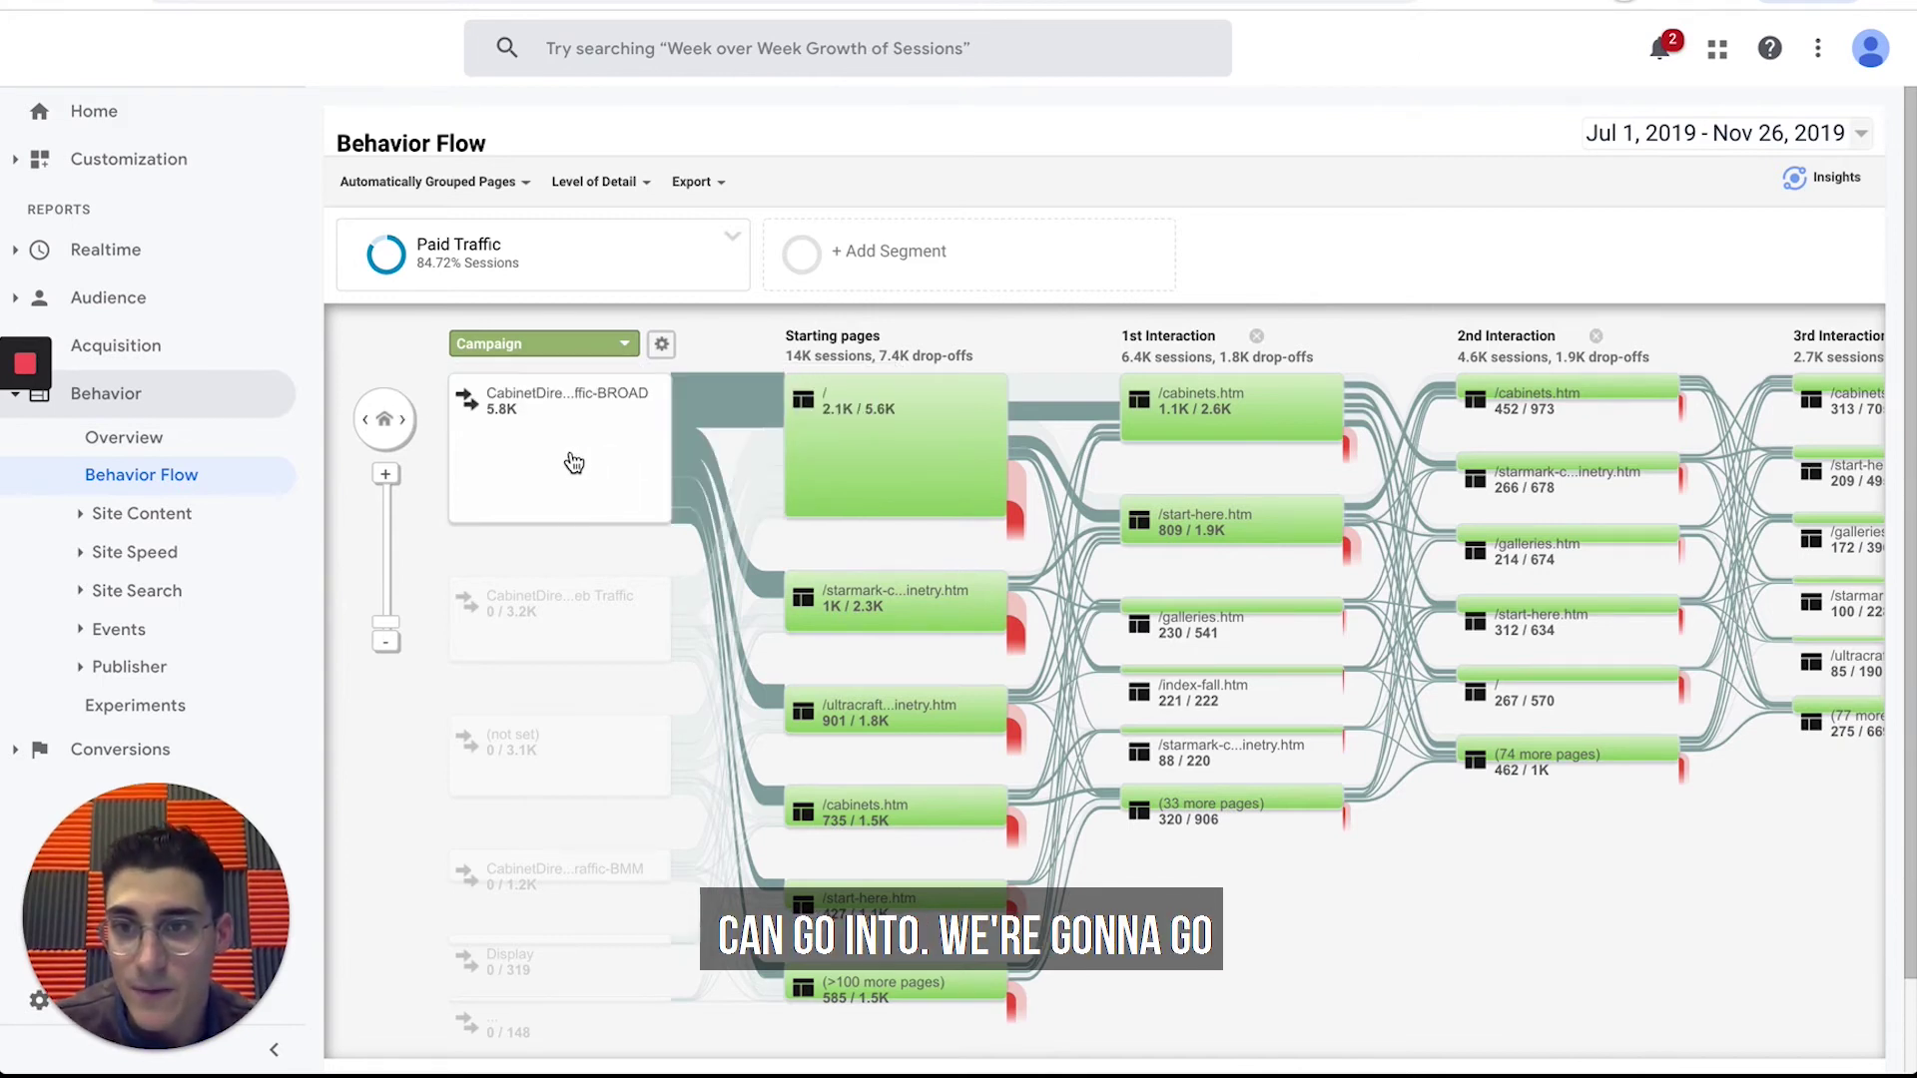
left_click(571, 451)
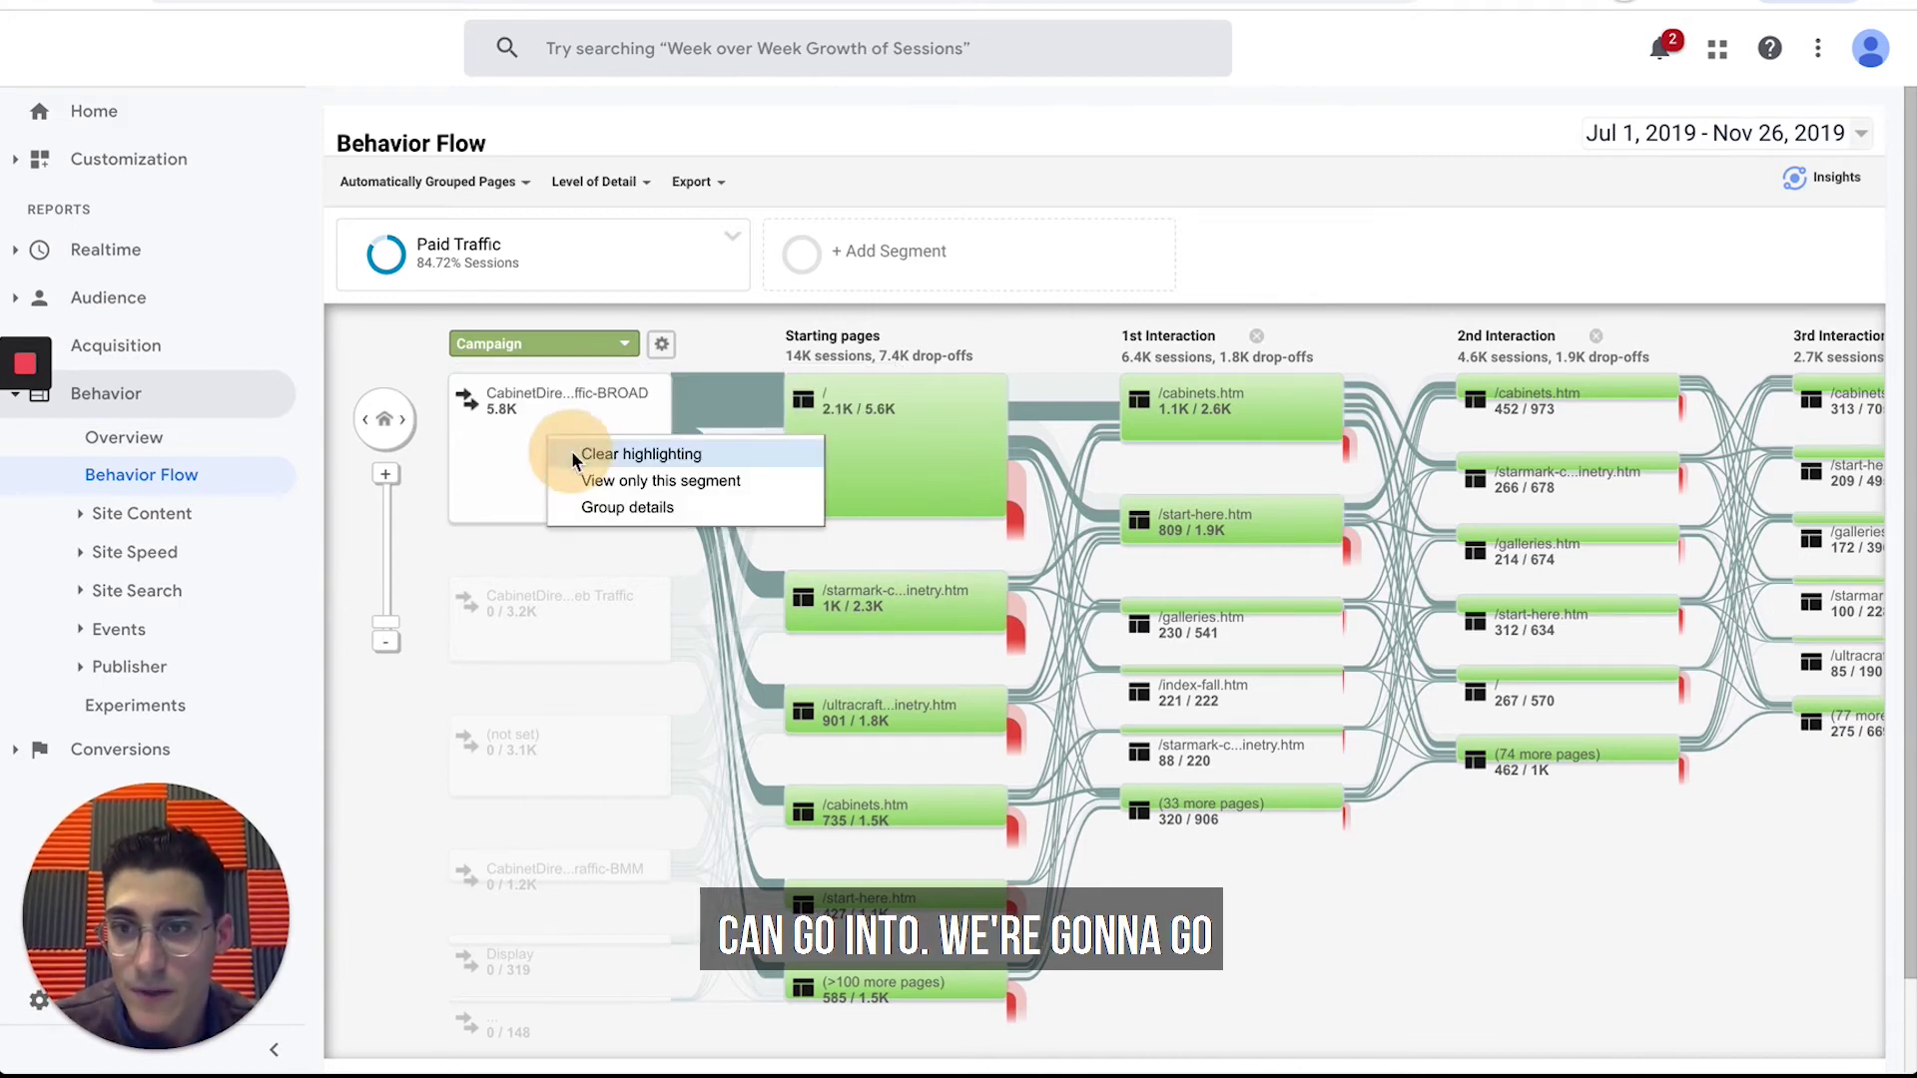
left_click(680, 504)
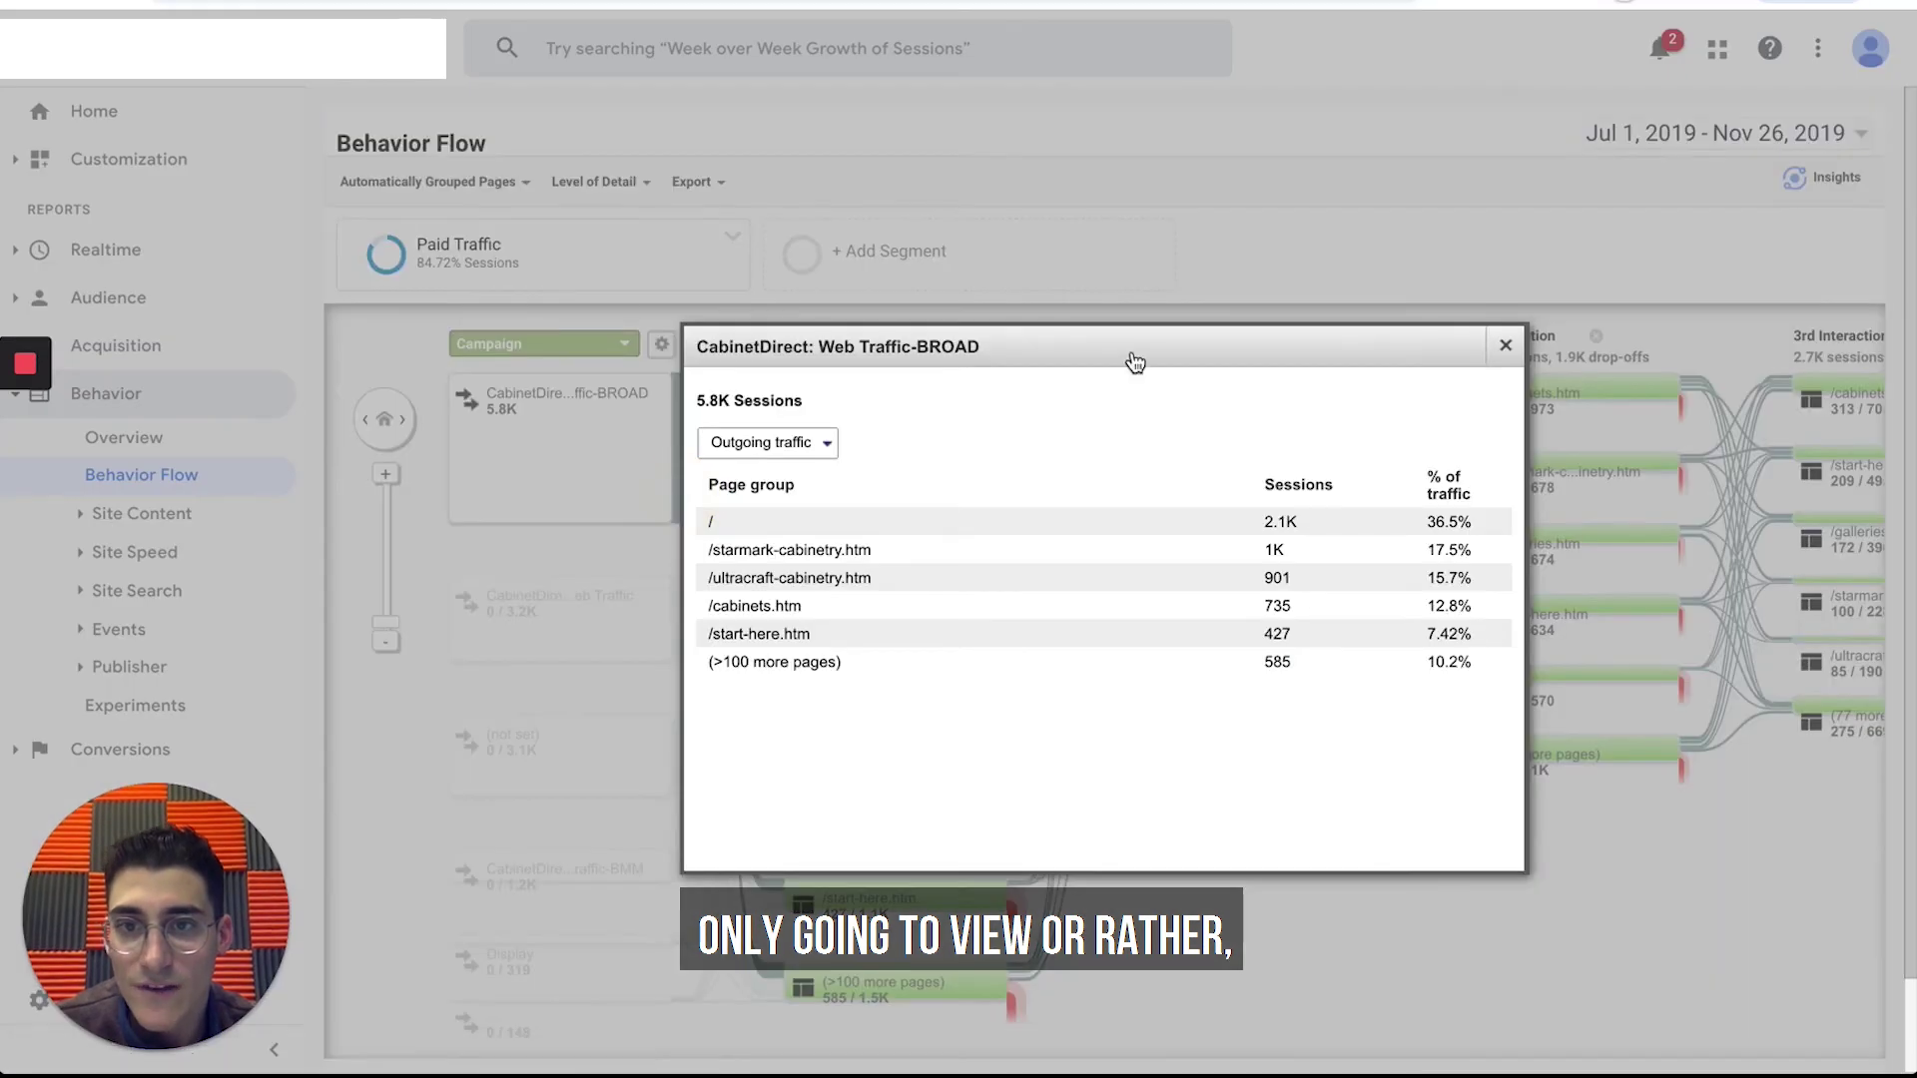
left_click(1502, 342)
Restrict the flow to the CabinetDirect: Web Traffic-BROAD campaign segment only and look over its starting pages.
left_click(486, 412)
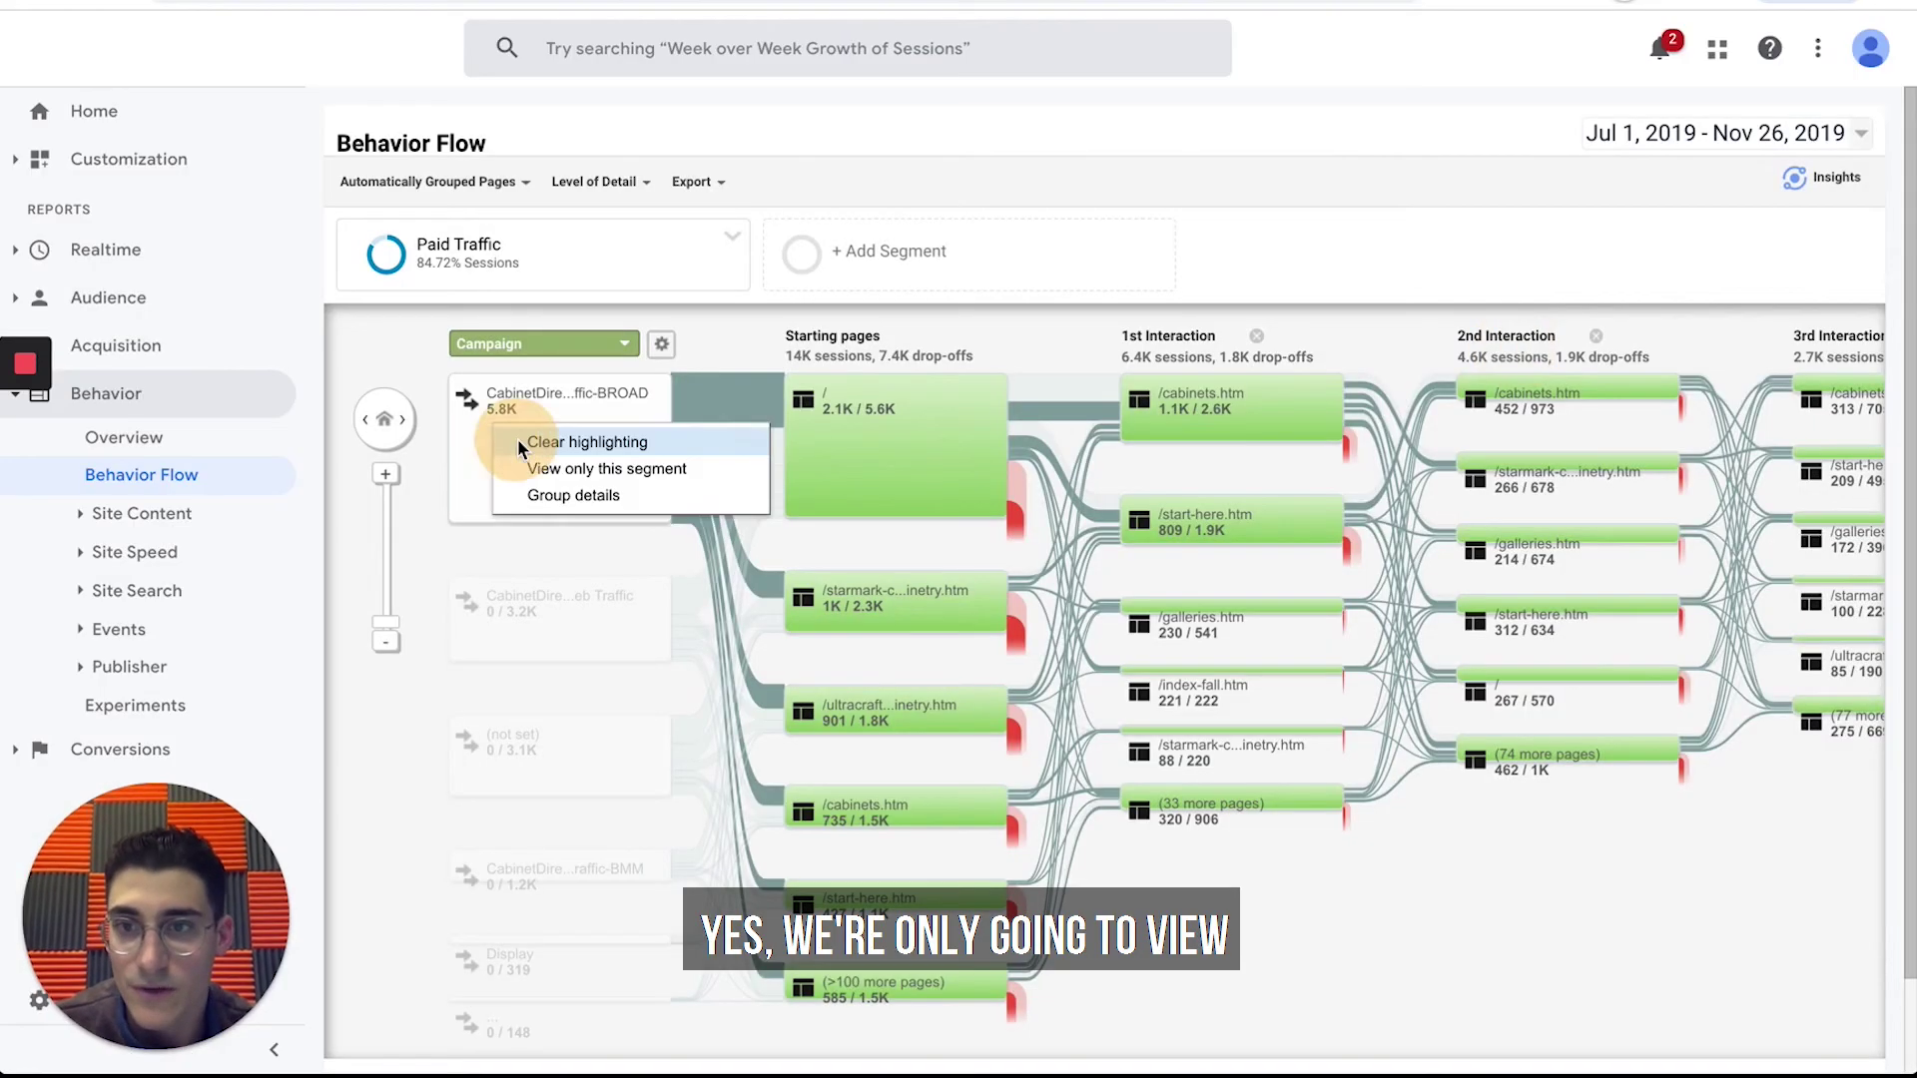
left_click(589, 482)
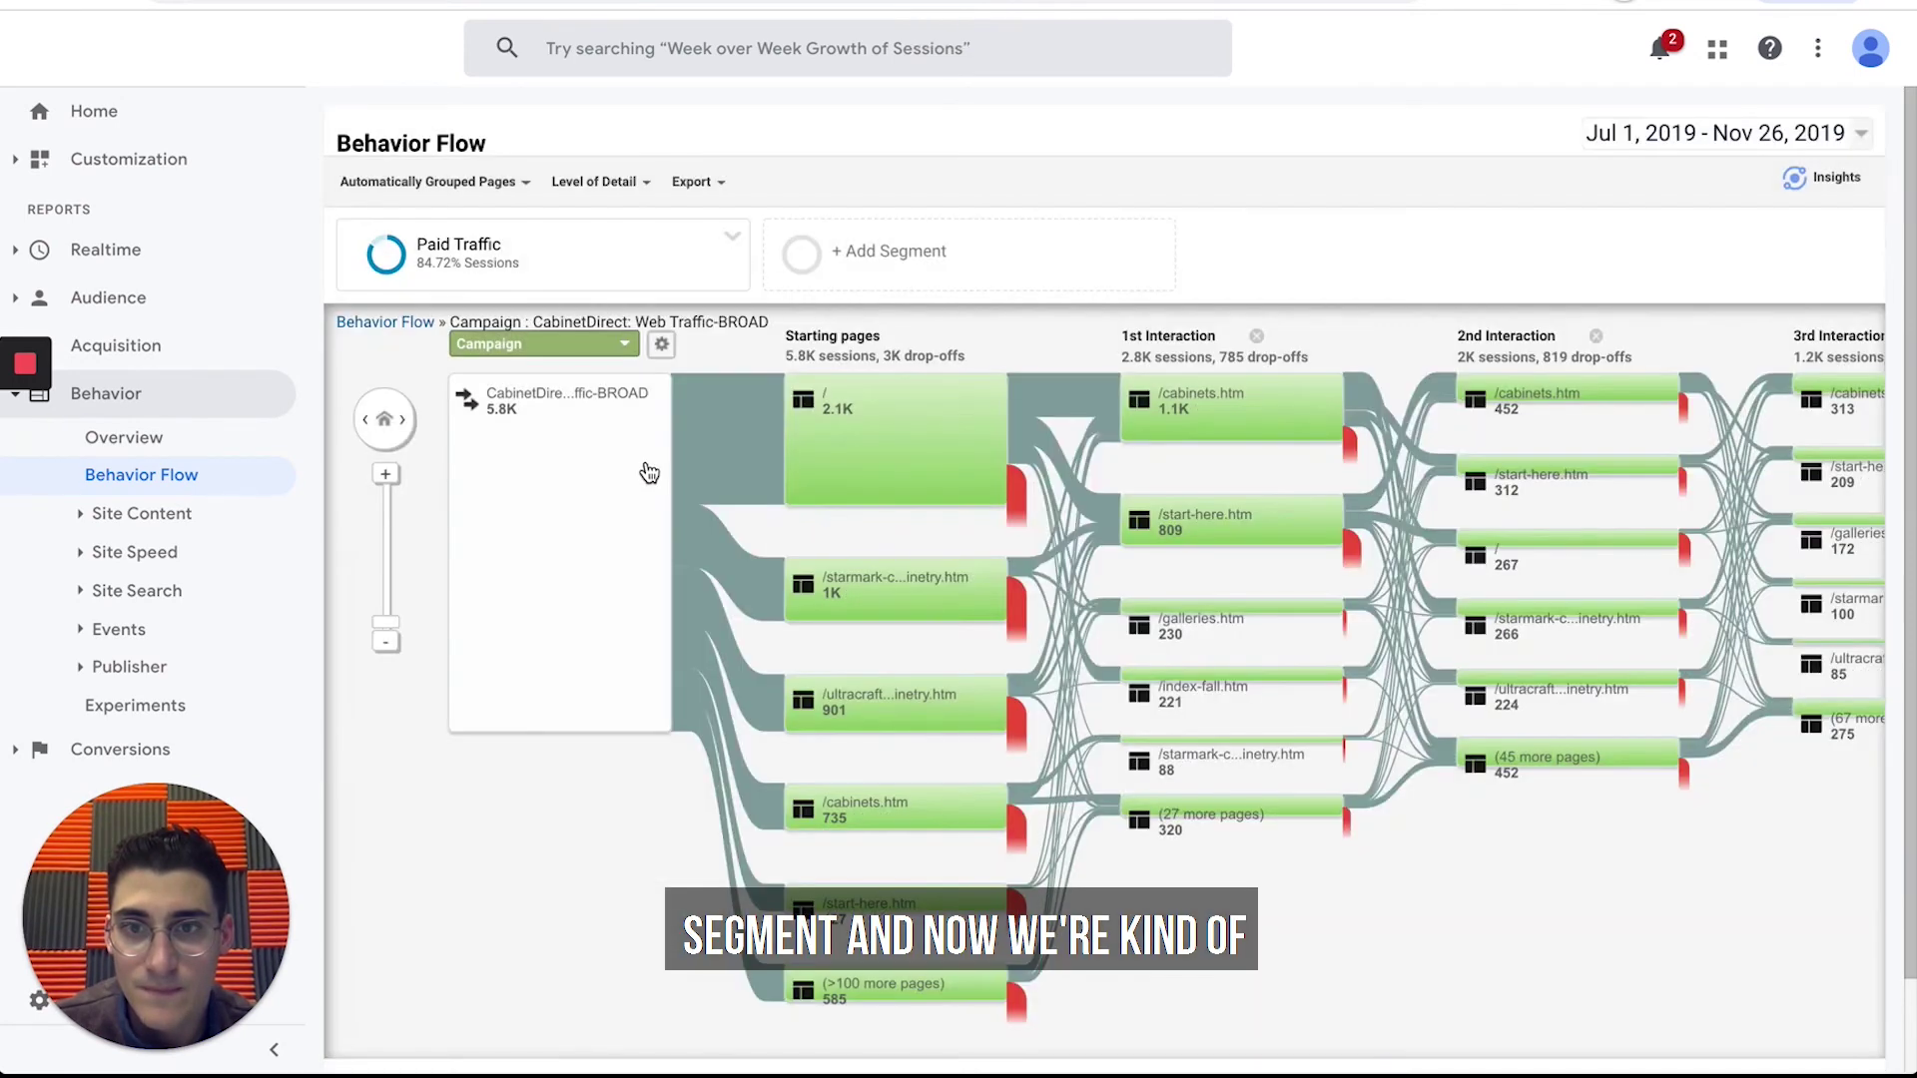
mouse_move(862, 472)
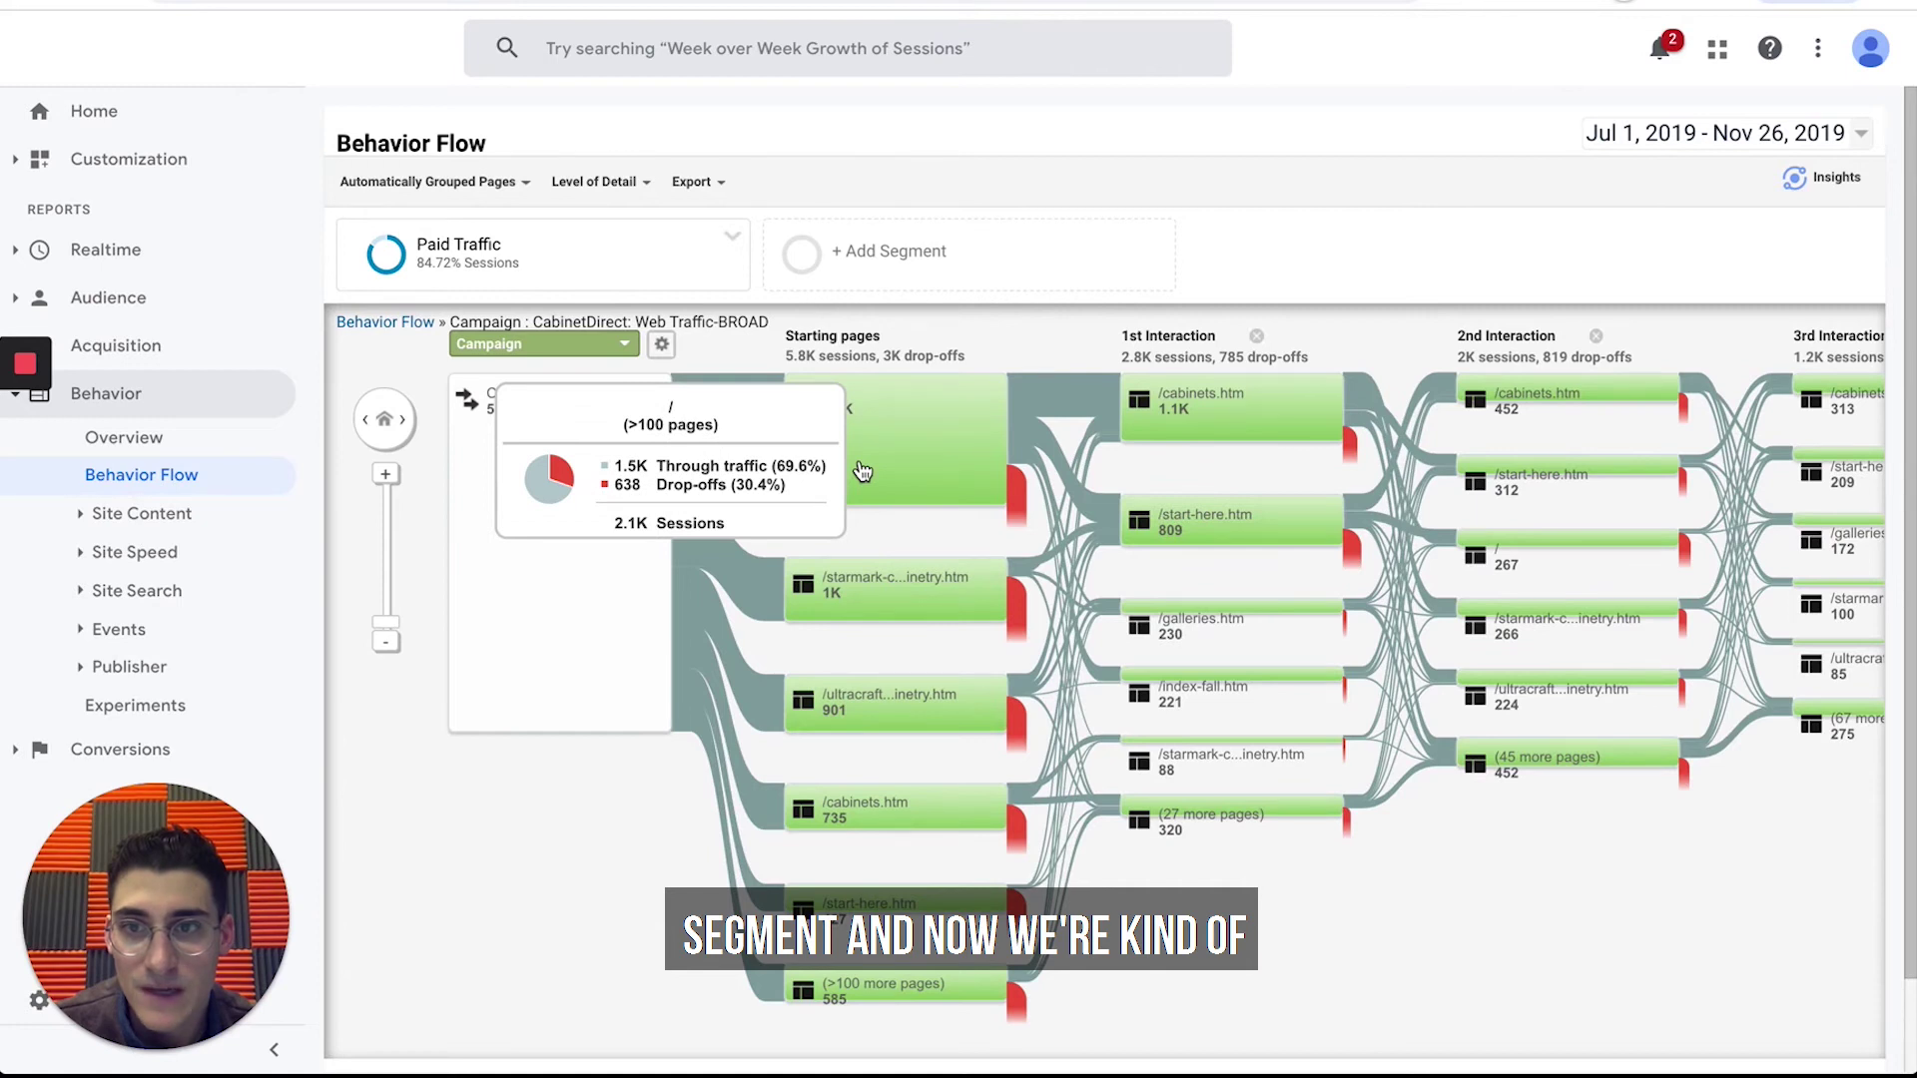
scroll(648, 904, "down", 1)
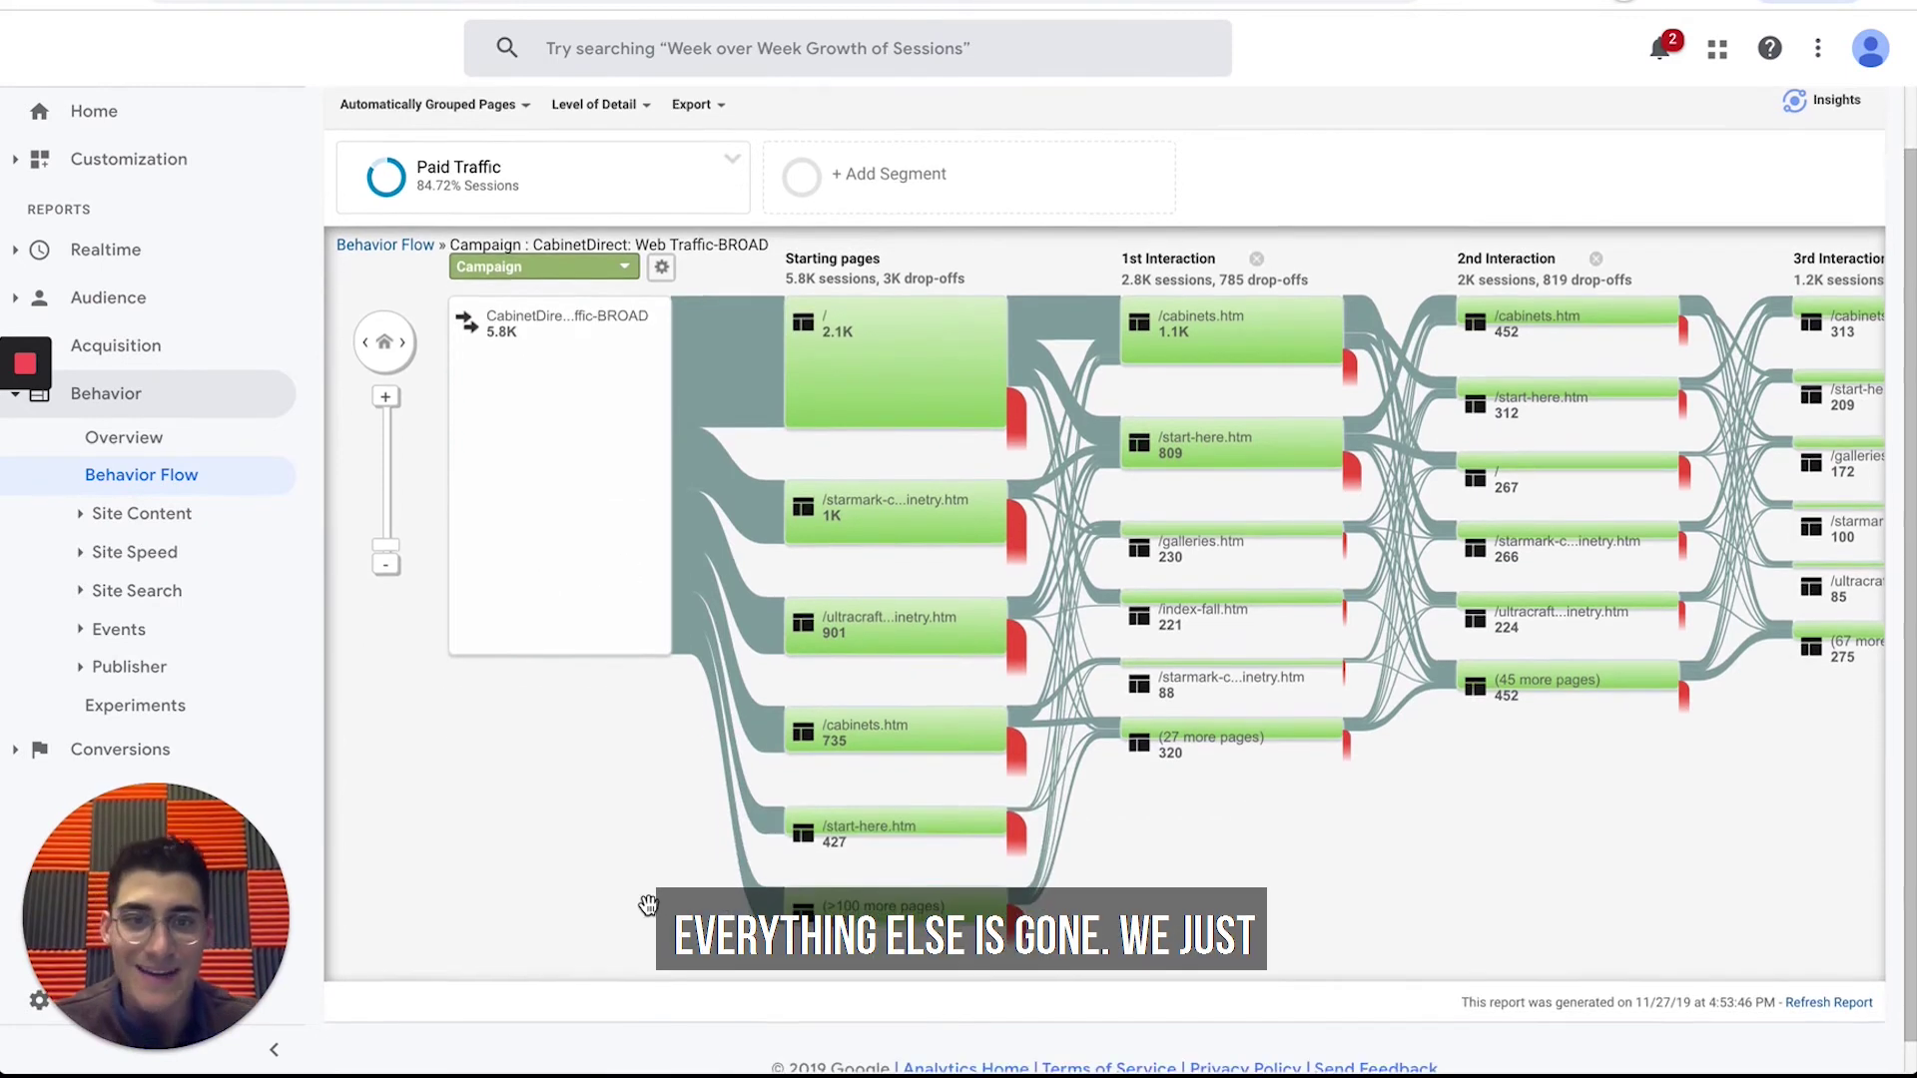
scroll(648, 905, "up", 1)
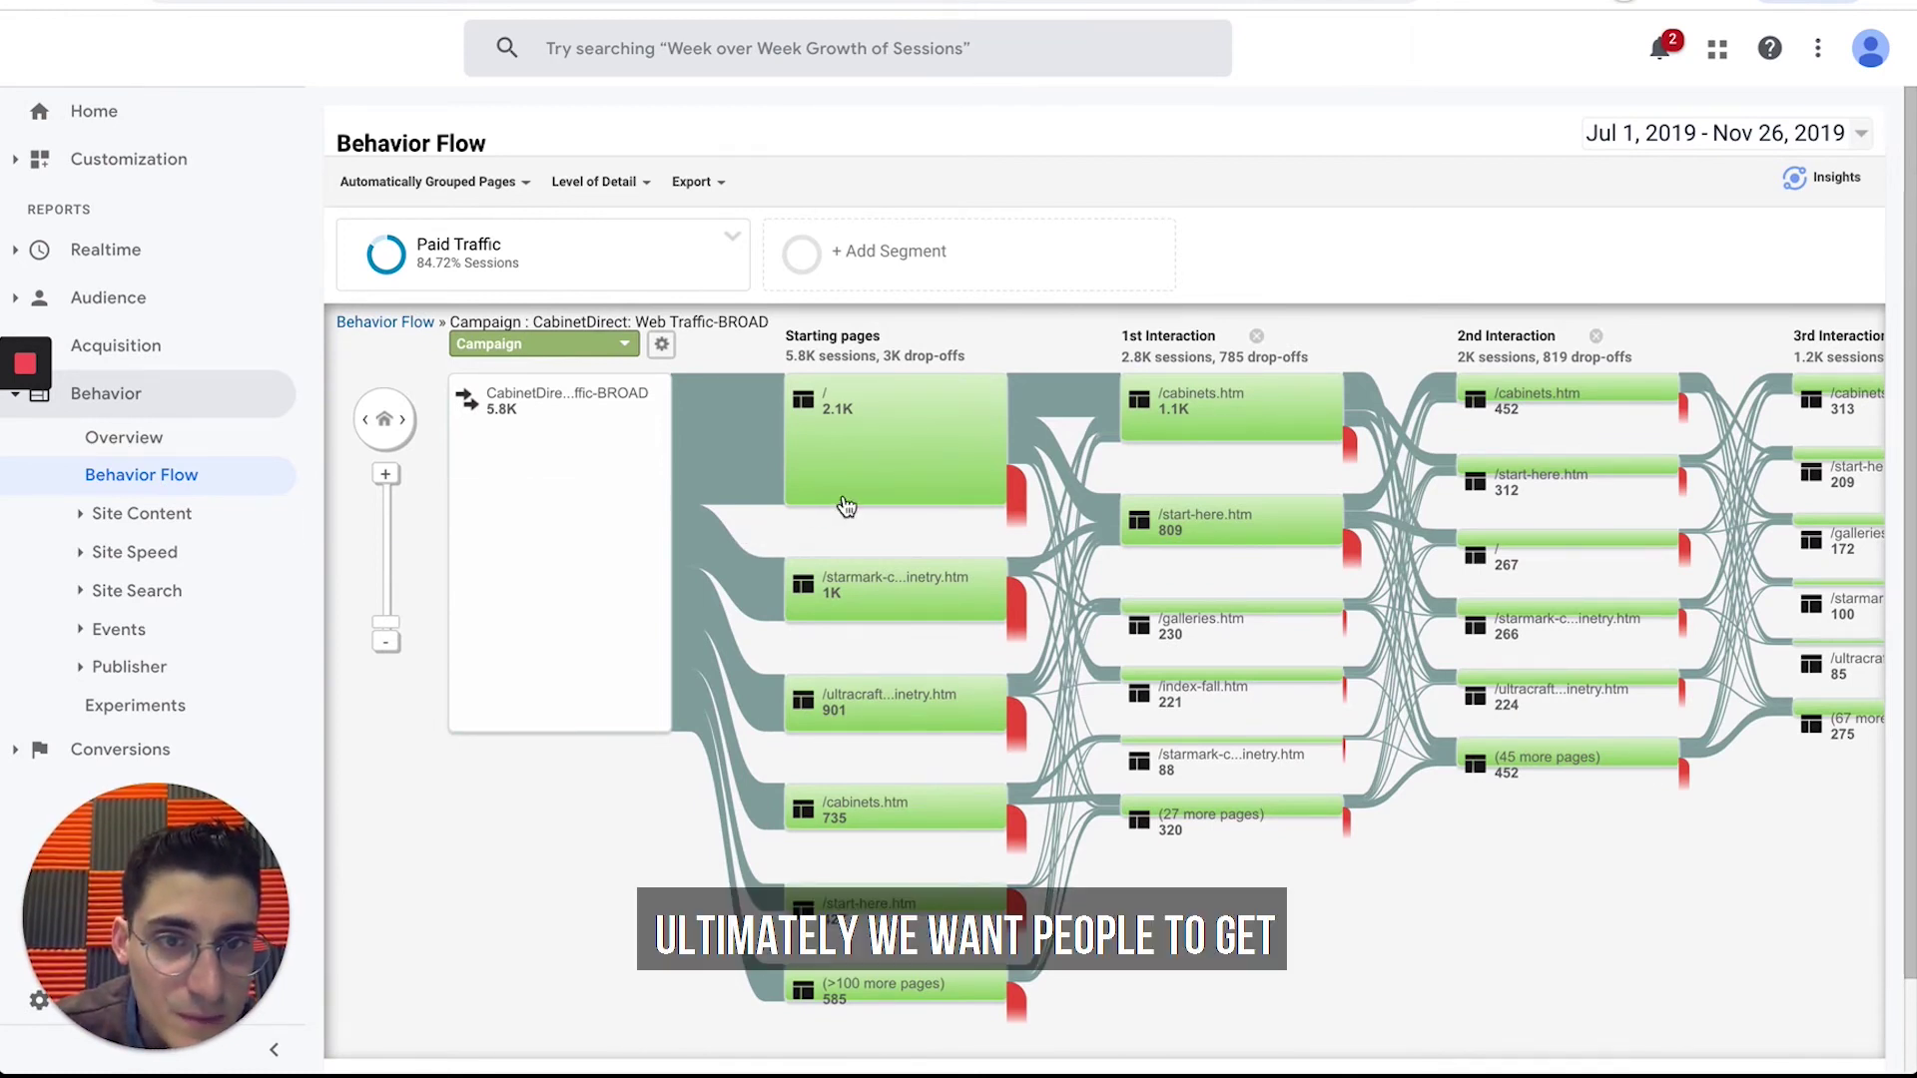
Highlight the traffic that passes through the /start-here.htm page in the 1st Interaction column.
mouse_move(1122, 497)
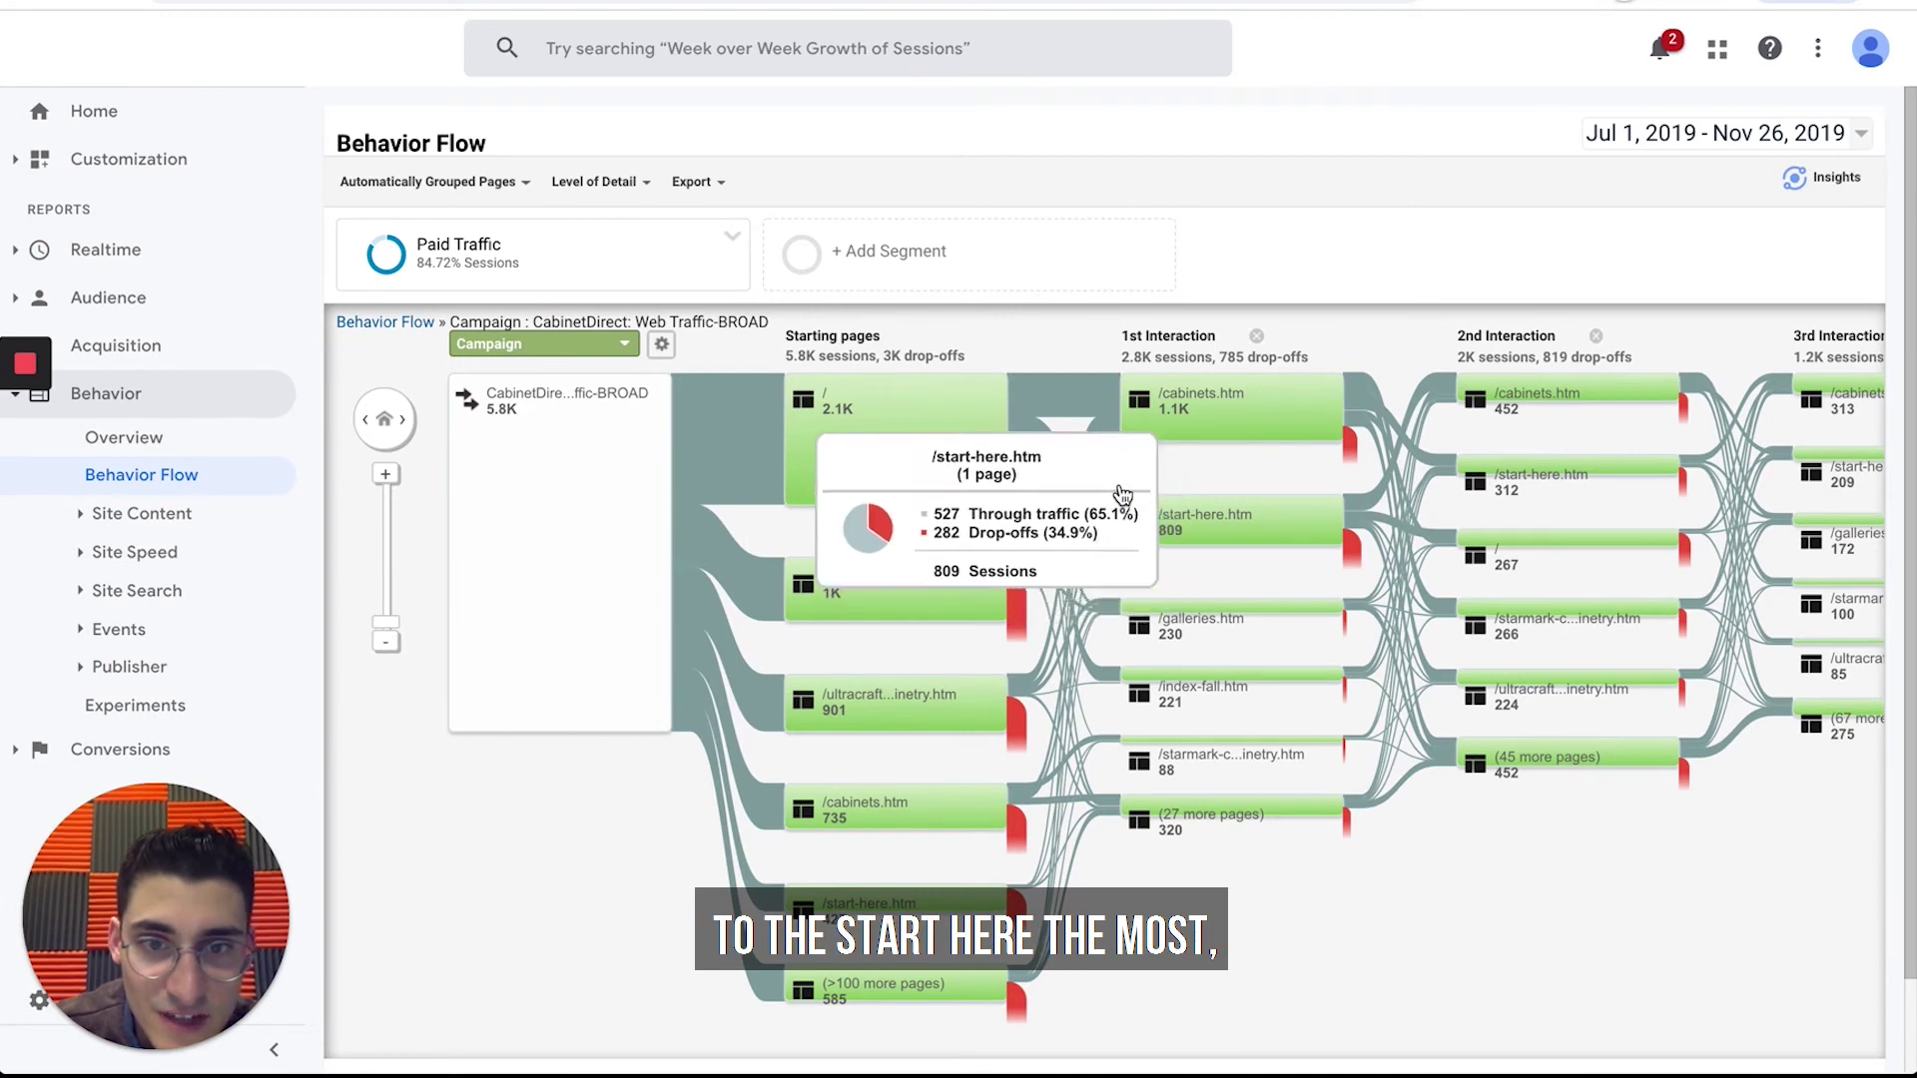
left_click(1205, 537)
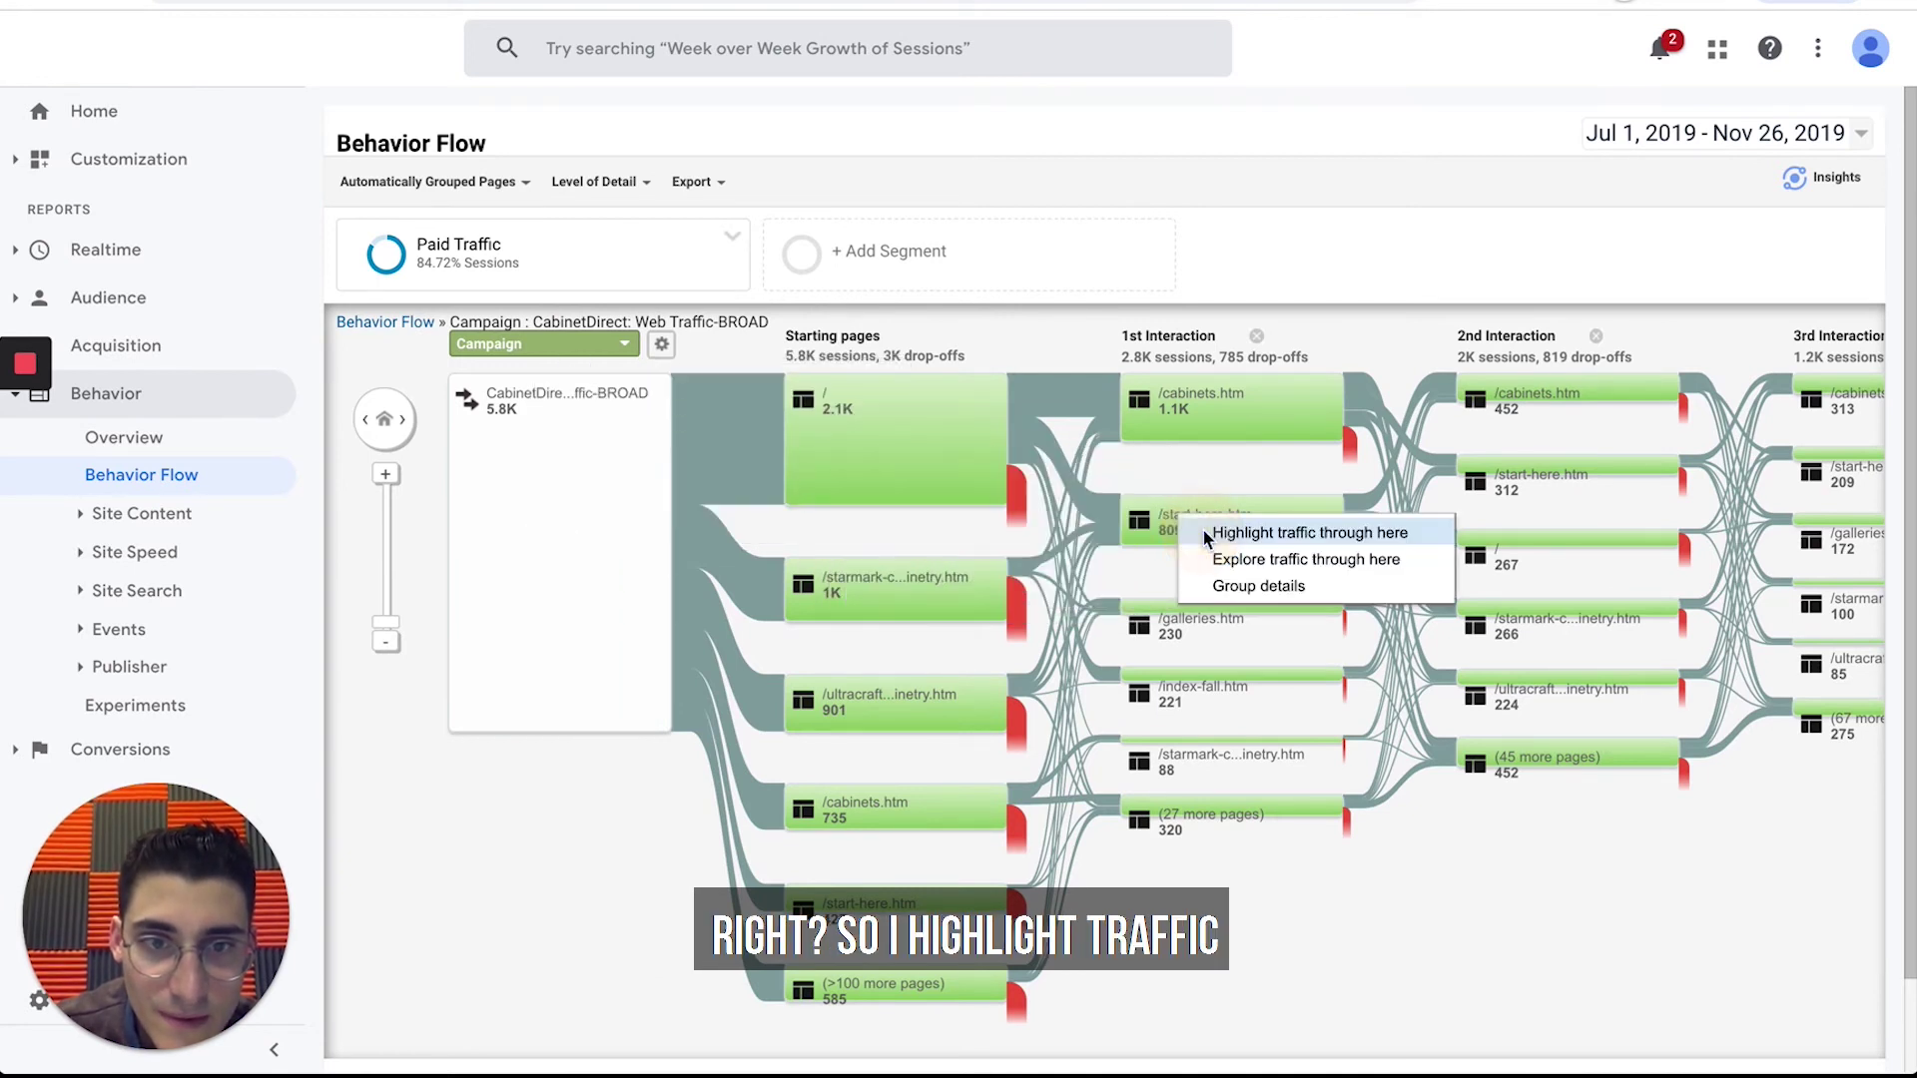
left_click(1224, 527)
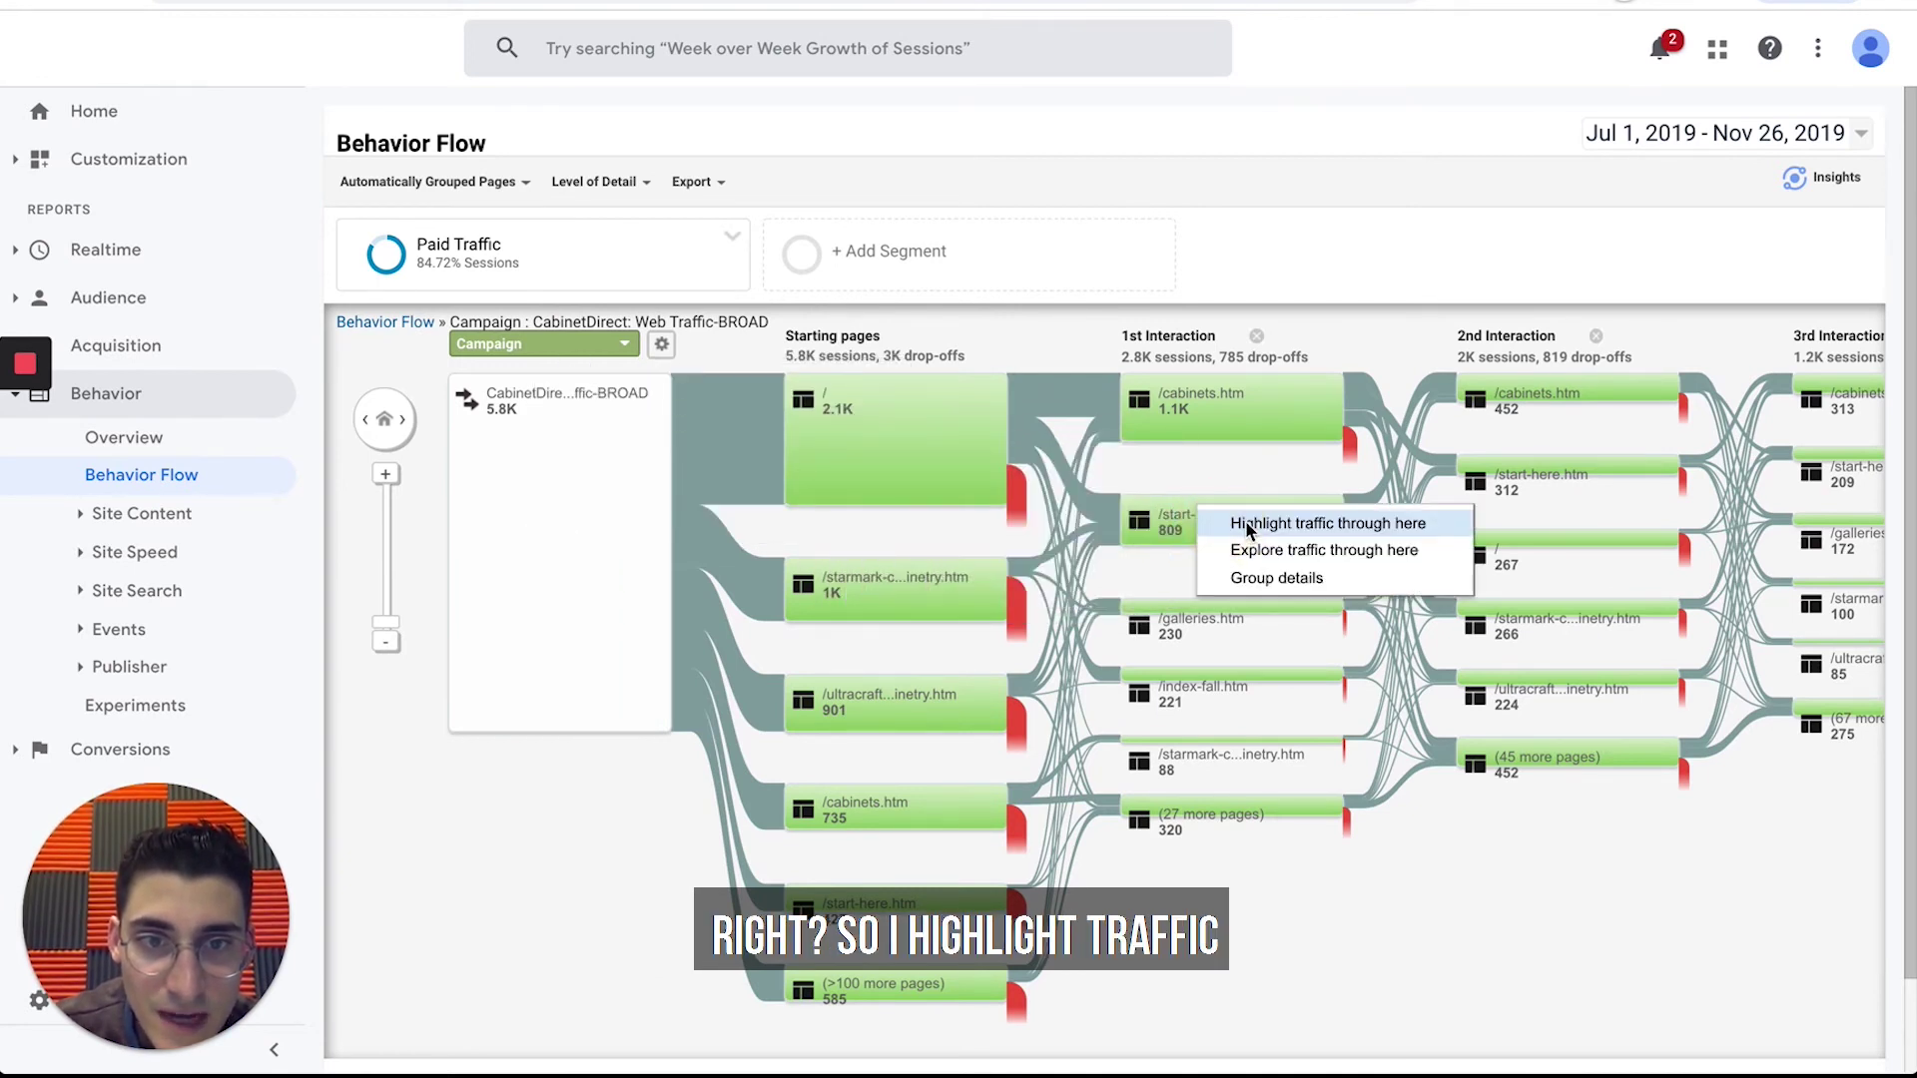
left_click(1247, 526)
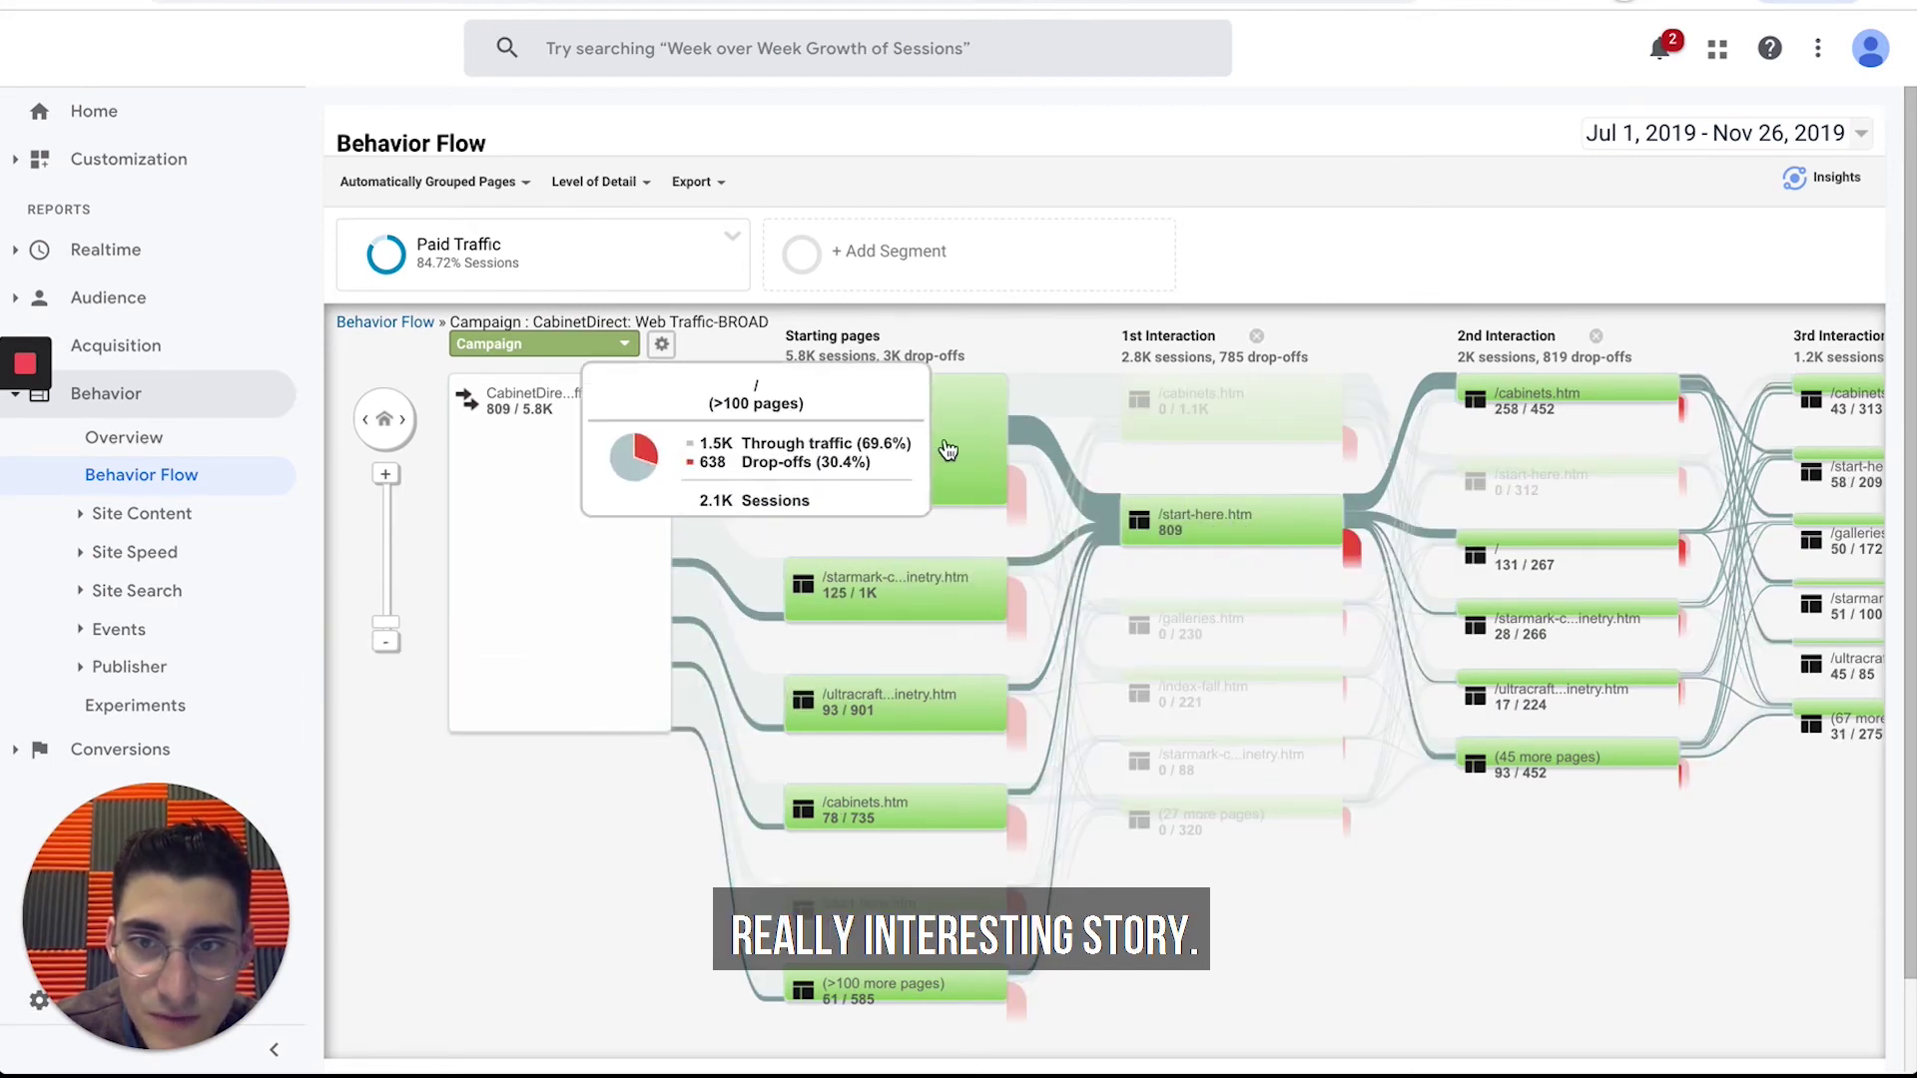
Explore the traffic through the /start-here.htm page in the 1st Interaction column.
left_click(1166, 523)
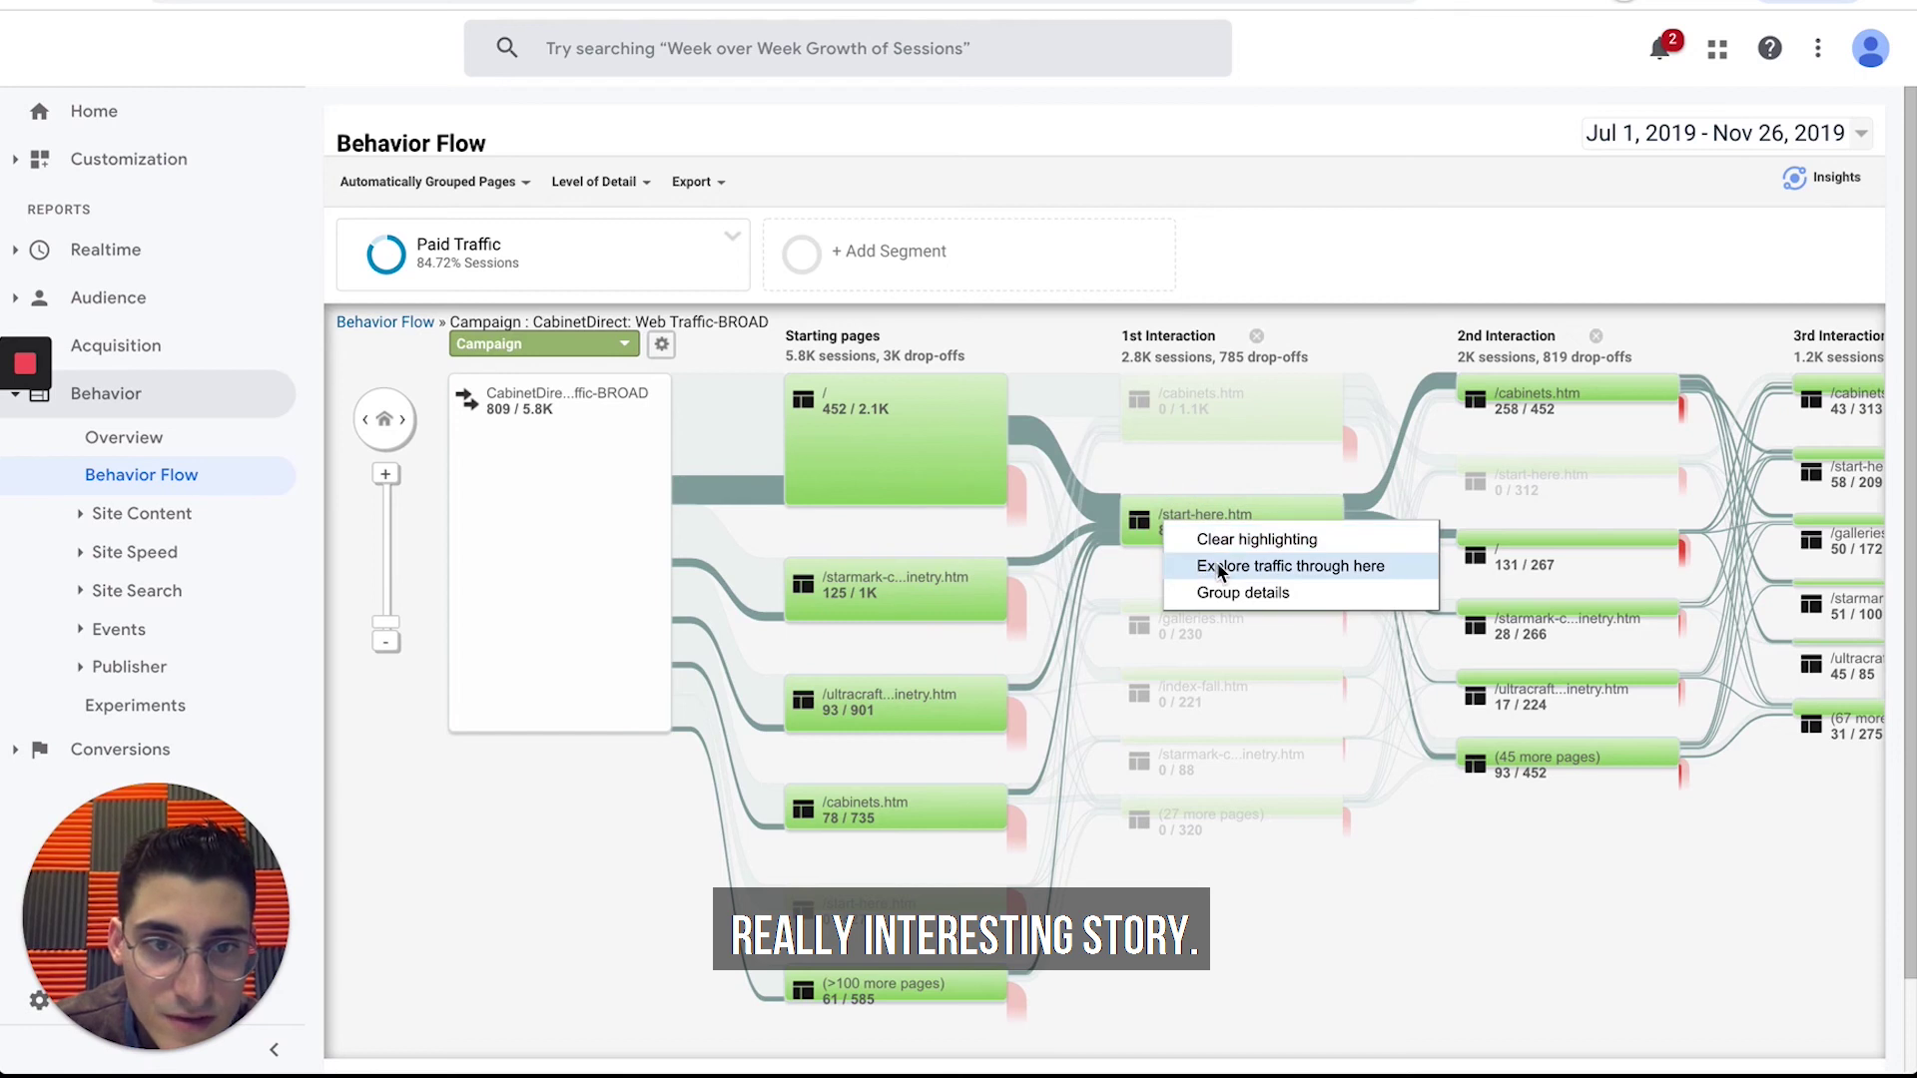